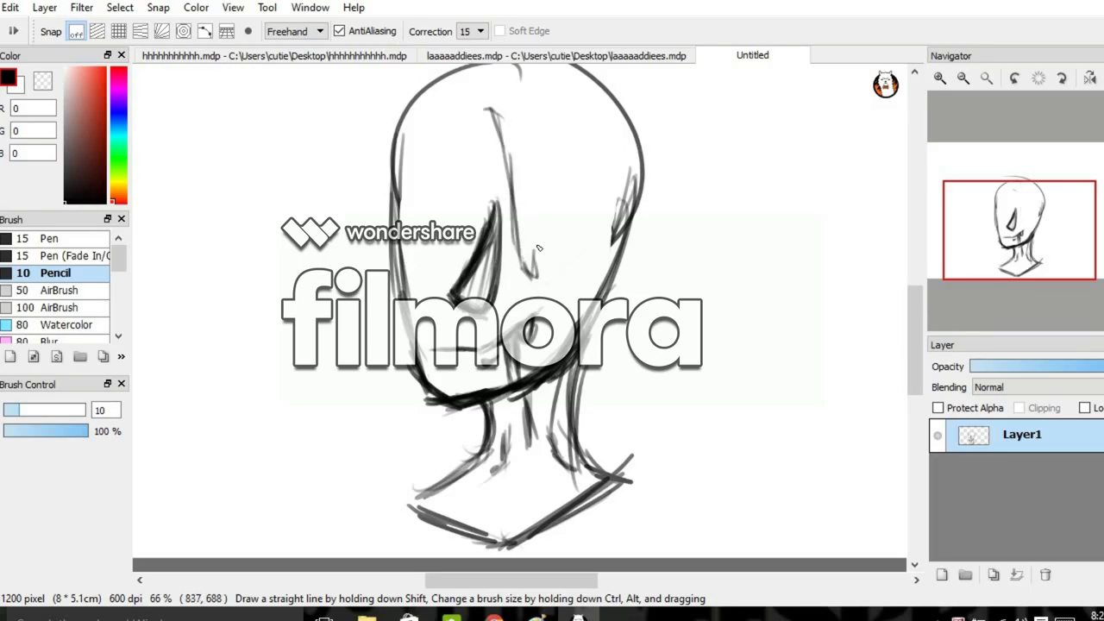
# - Sketch long hair strands in black with the 10 px Pencil, falling over the forehead and one side of the face
pyautogui.moveTo(537, 138); pyautogui.dragTo(552, 237)
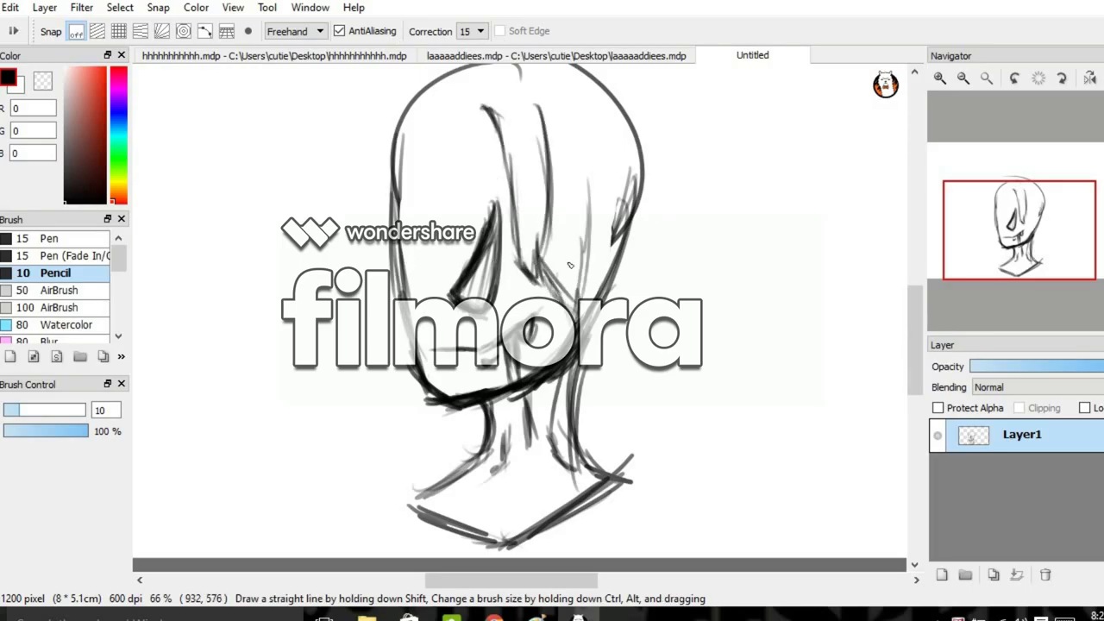
pyautogui.scroll(-3, 566, 139)
pyautogui.scroll(3, 614, 354)
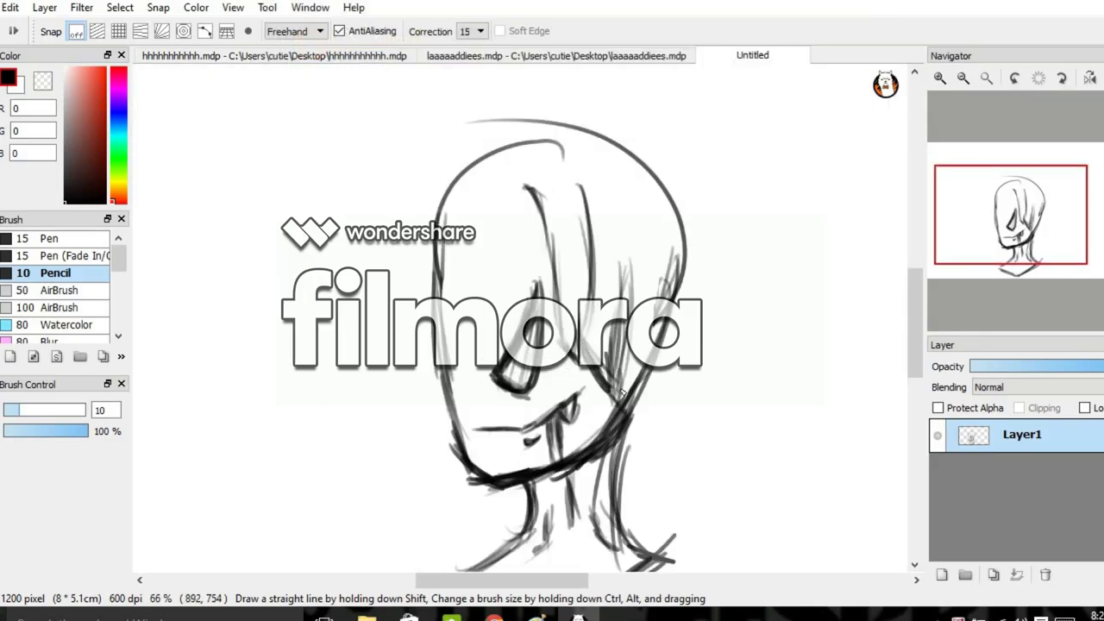
pyautogui.scroll(-2, 517, 310)
pyautogui.scroll(2, 380, 223)
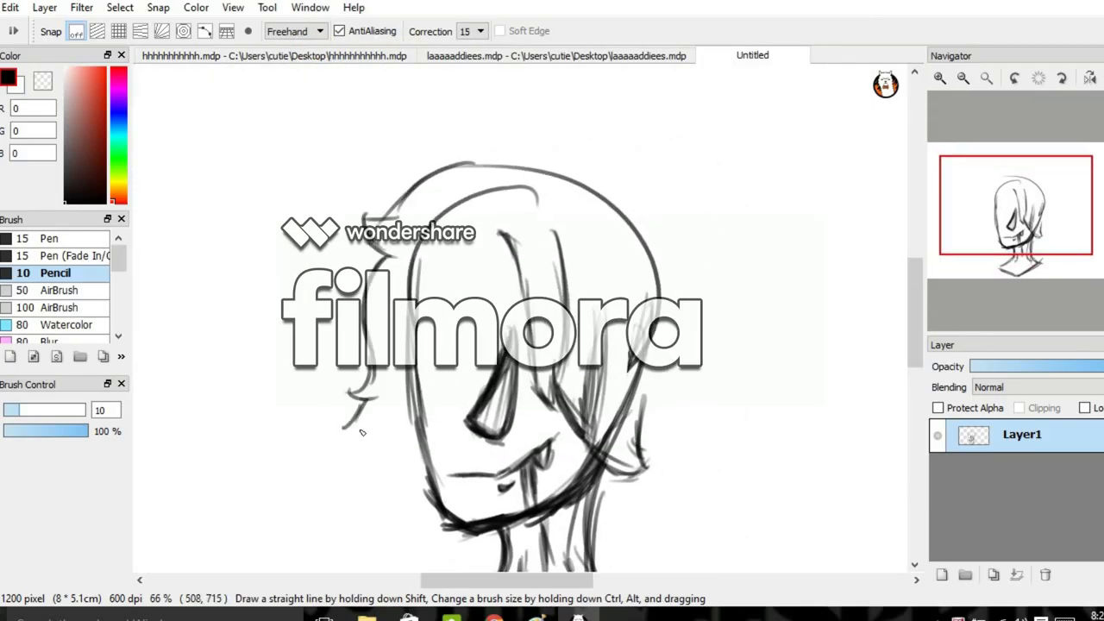
# - Sketch the outer hair outline with a curled tuft on top and wavy, flicked ends down to the neck
pyautogui.moveTo(473, 160); pyautogui.dragTo(638, 191)
pyautogui.moveTo(552, 195)
pyautogui.mouseDown()
pyautogui.moveTo(659, 229)
pyautogui.moveTo(714, 375)
pyautogui.mouseUp()
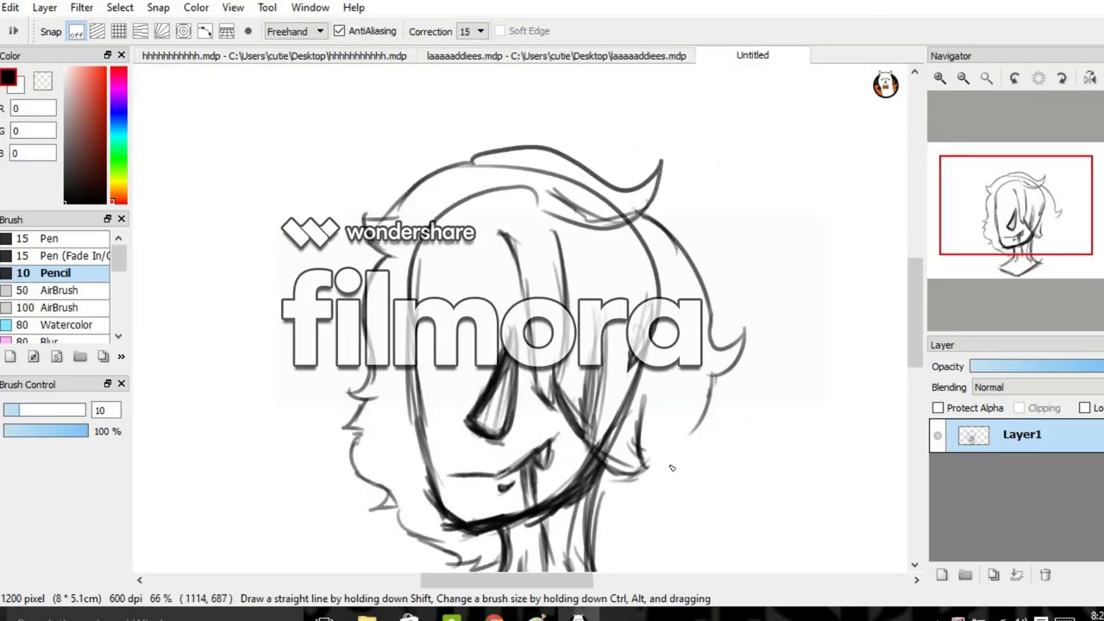
pyautogui.moveTo(662, 527); pyautogui.dragTo(604, 569)
pyautogui.moveTo(647, 511); pyautogui.dragTo(628, 559)
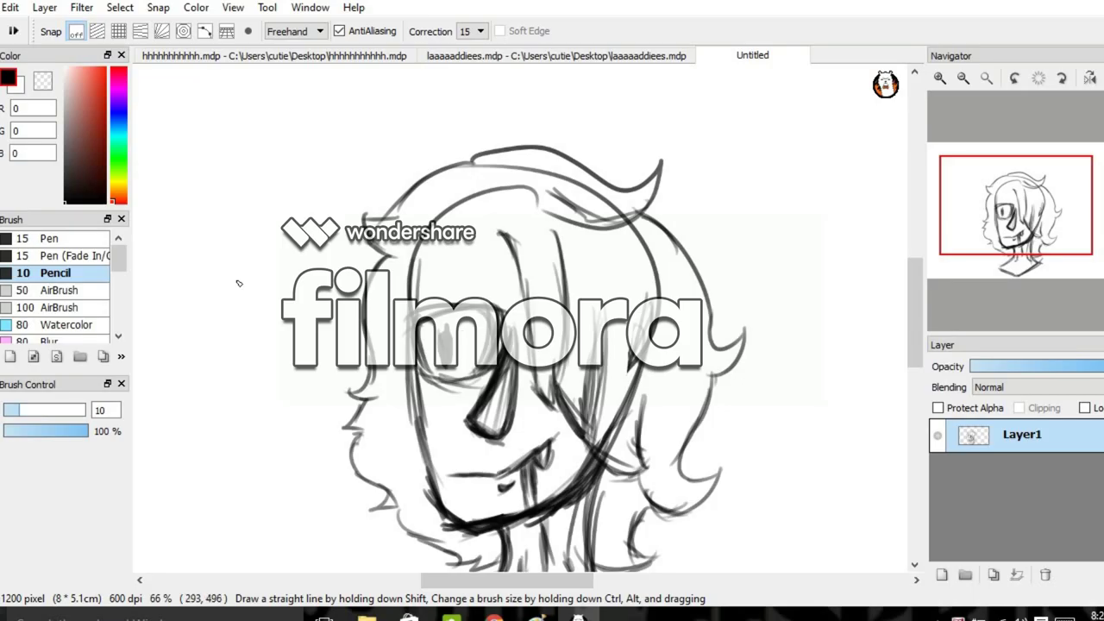
# - Add a curved bang above the eye and erase the skull guide lines overlapping the hair with a 25 px eraser
pyautogui.moveTo(500, 256); pyautogui.dragTo(514, 256)
pyautogui.scroll(2, 405, 261)
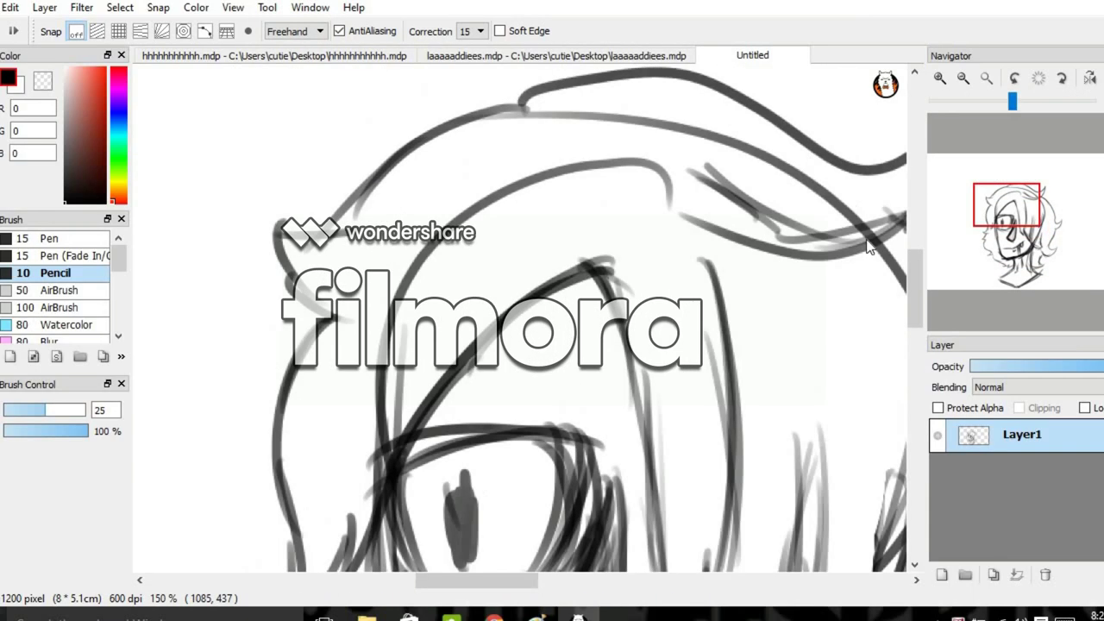
pyautogui.hscroll(3, 627, 164)
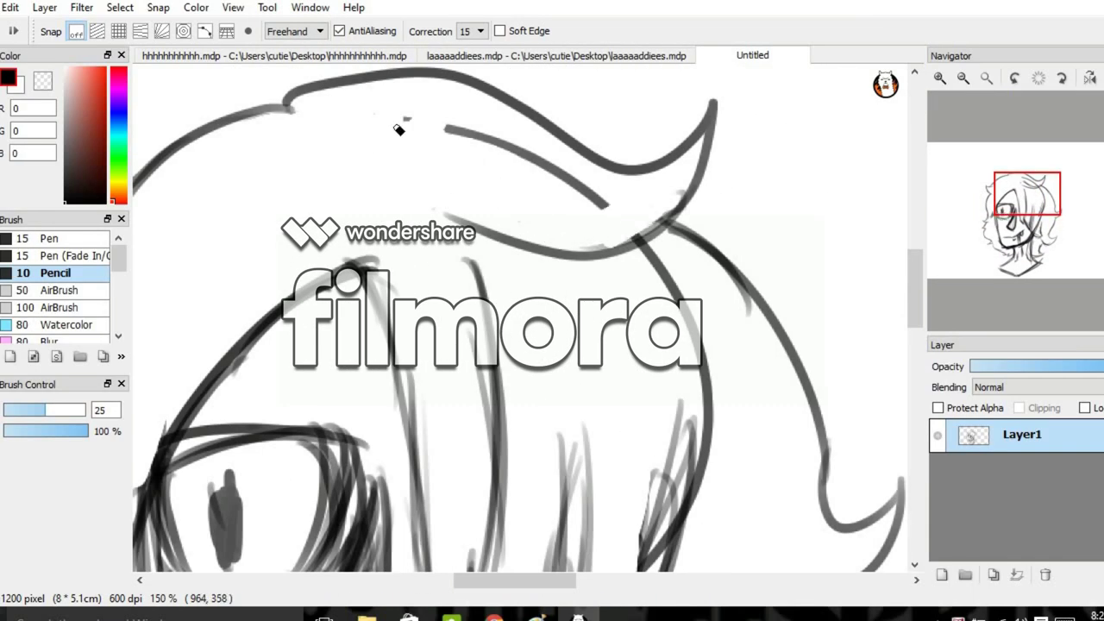
pyautogui.scroll(-5, 395, 123)
pyautogui.scroll(4, 599, 209)
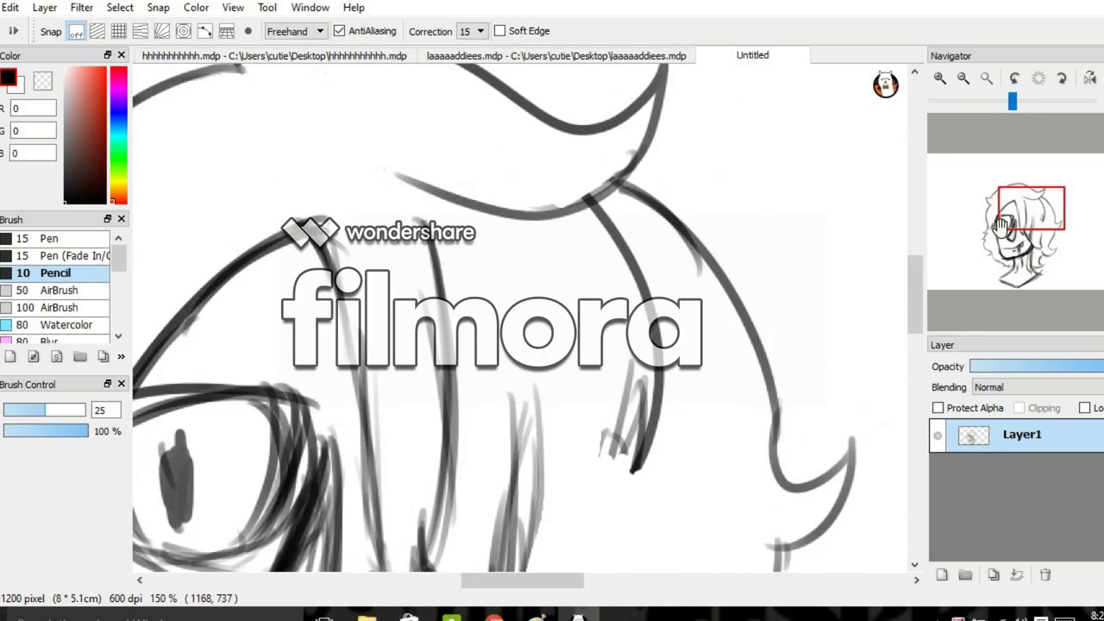
pyautogui.scroll(-3, 593, 224)
pyautogui.scroll(3, 594, 224)
pyautogui.moveTo(1005, 242)
pyautogui.mouseDown()
pyautogui.moveTo(1018, 223)
pyautogui.moveTo(969, 232)
pyautogui.mouseUp()
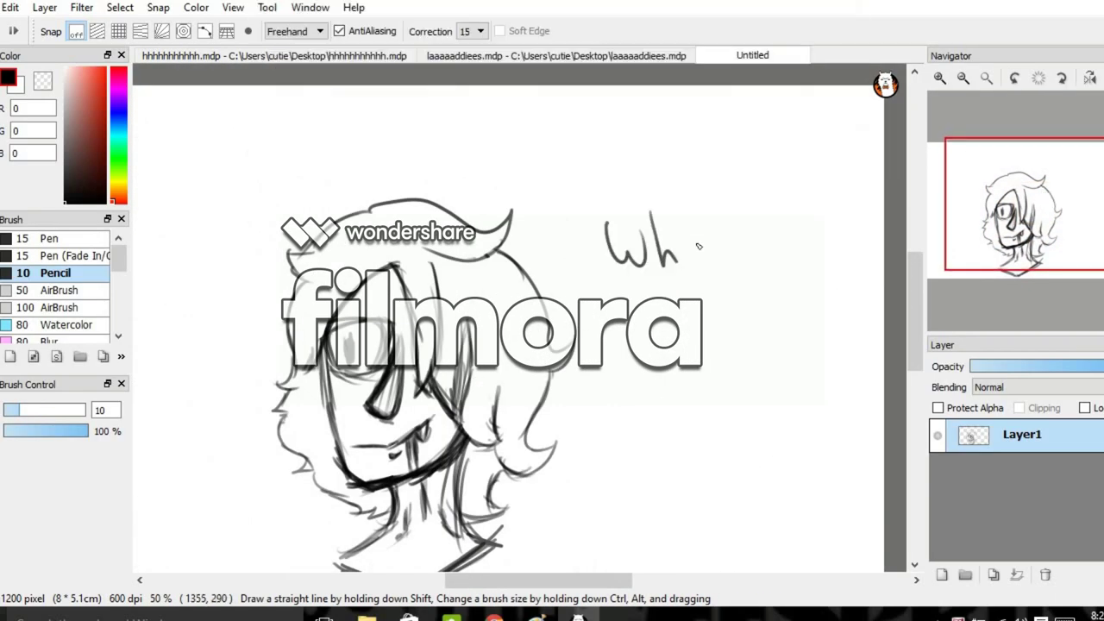
# - Undo the handwritten note beside the head
pyautogui.hotkey('ctrl', 'z')
pyautogui.hotkey('ctrl', 'z')
pyautogui.hotkey('ctrl', 'z')
pyautogui.hotkey('ctrl', 'z')
pyautogui.hotkey('ctrl', 'z')
pyautogui.hotkey('ctrl', 'z')
pyautogui.hotkey('ctrl', 'z')
pyautogui.hotkey('ctrl', 'z')
pyautogui.hotkey('ctrl', 'z')
# - Select the eye, adjust it with a transform, apply it and clear the selection
pyautogui.scroll(5, 461, 267)
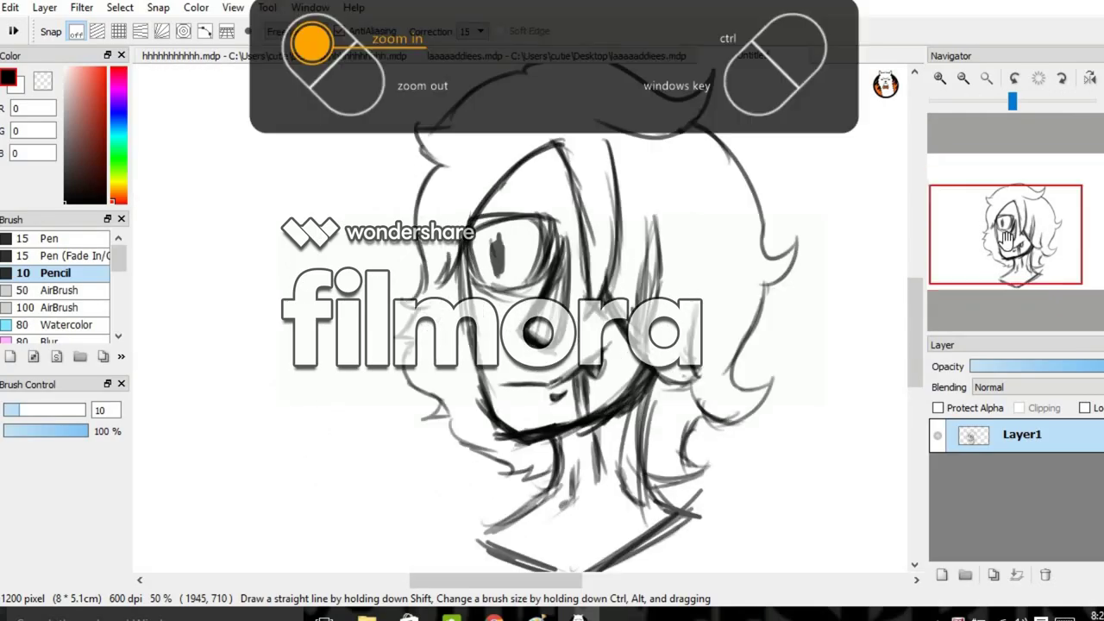
pyautogui.press('m')
pyautogui.hotkey('ctrl', 't')
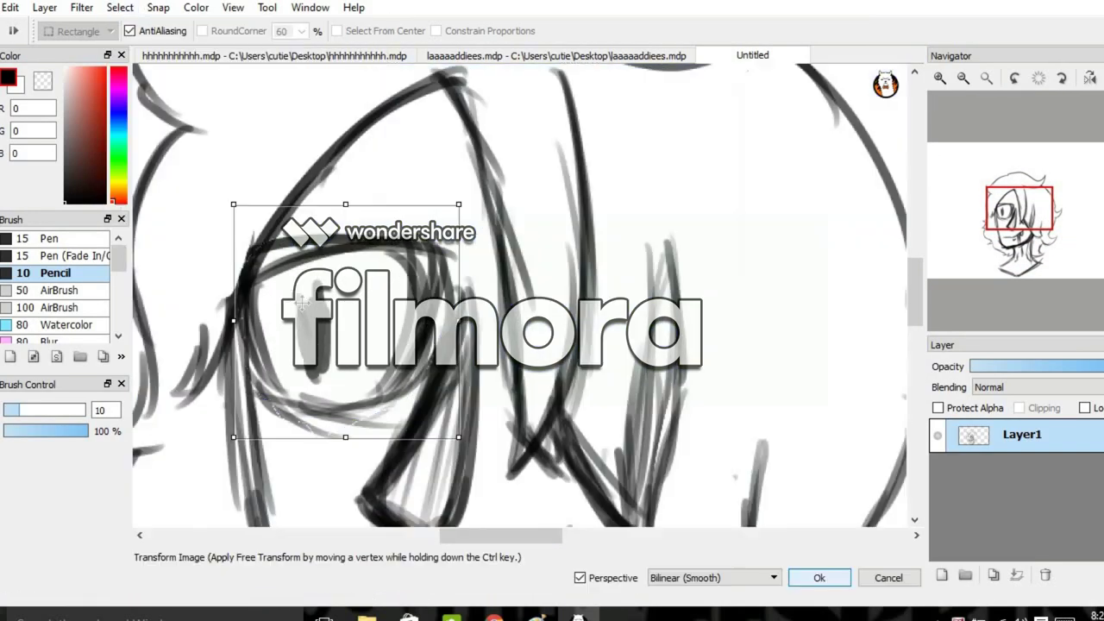
pyautogui.press('Return')
pyautogui.hotkey('ctrl', 'd')
# - Redraw the eye's outline with the Pencil and add a bold curve beside the outer edge of the face
pyautogui.press('b')
pyautogui.scroll(-5, 518, 319)
pyautogui.scroll(5, 604, 259)
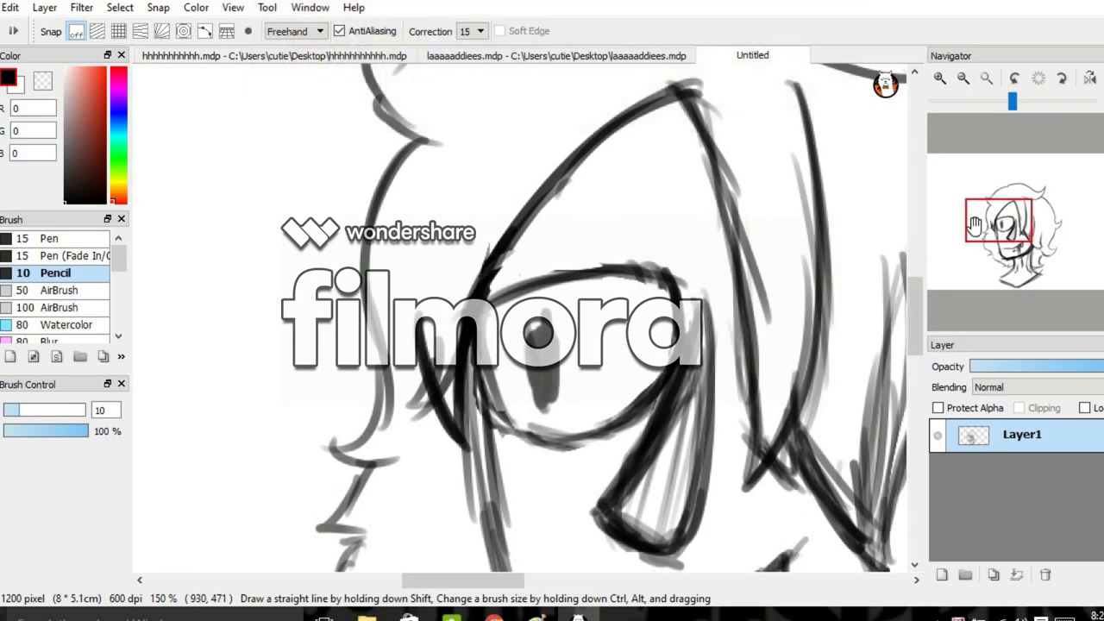
pyautogui.scroll(-5, 667, 326)
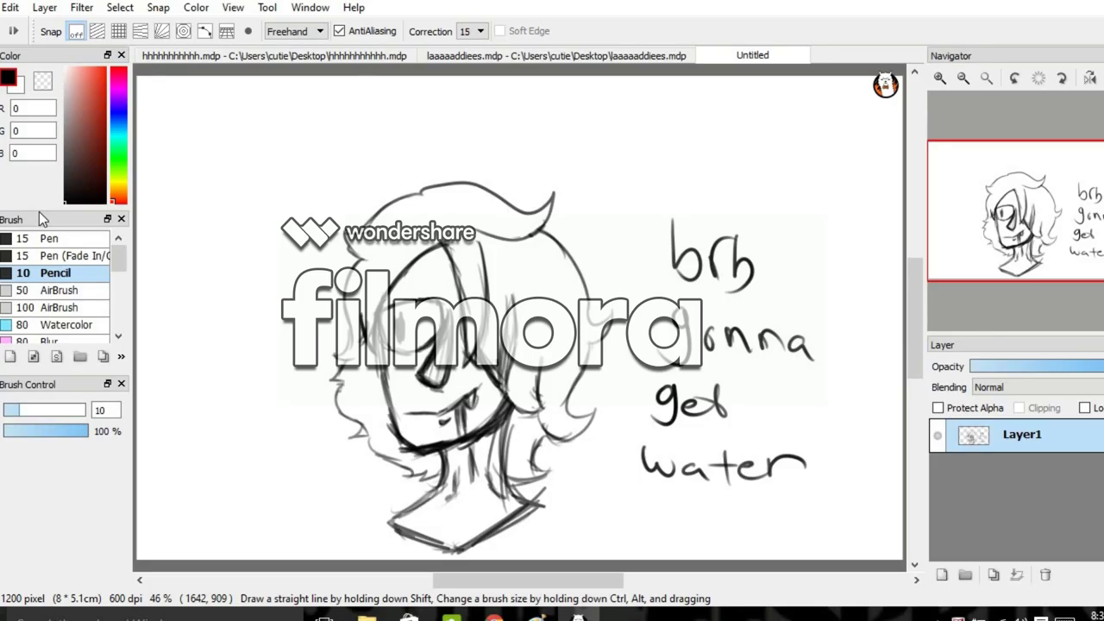
# - Remove the handwritten "brb gonna get water" note beside the head with a 104 px eraser
pyautogui.moveTo(742, 242)
pyautogui.mouseDown()
pyautogui.moveTo(776, 345)
pyautogui.moveTo(682, 362)
pyautogui.mouseUp()
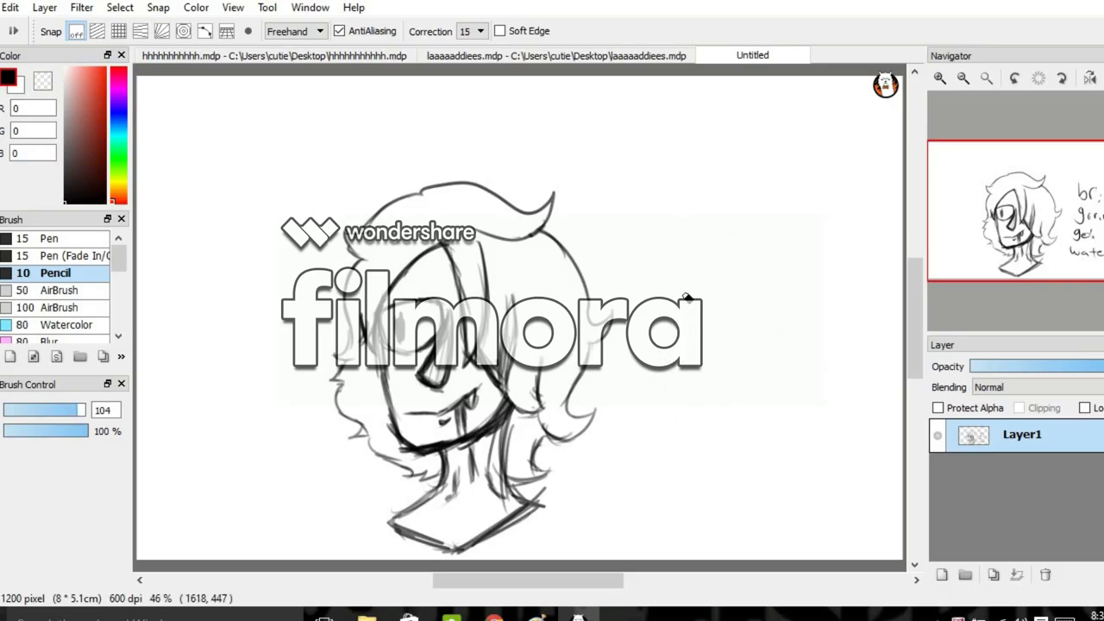
pyautogui.moveTo(748, 201); pyautogui.dragTo(744, 223)
pyautogui.hotkey('ctrl', 'z')
pyautogui.hotkey('ctrl', 'z')
pyautogui.hotkey('ctrl', 'z')
pyautogui.hotkey('ctrl', 'z')
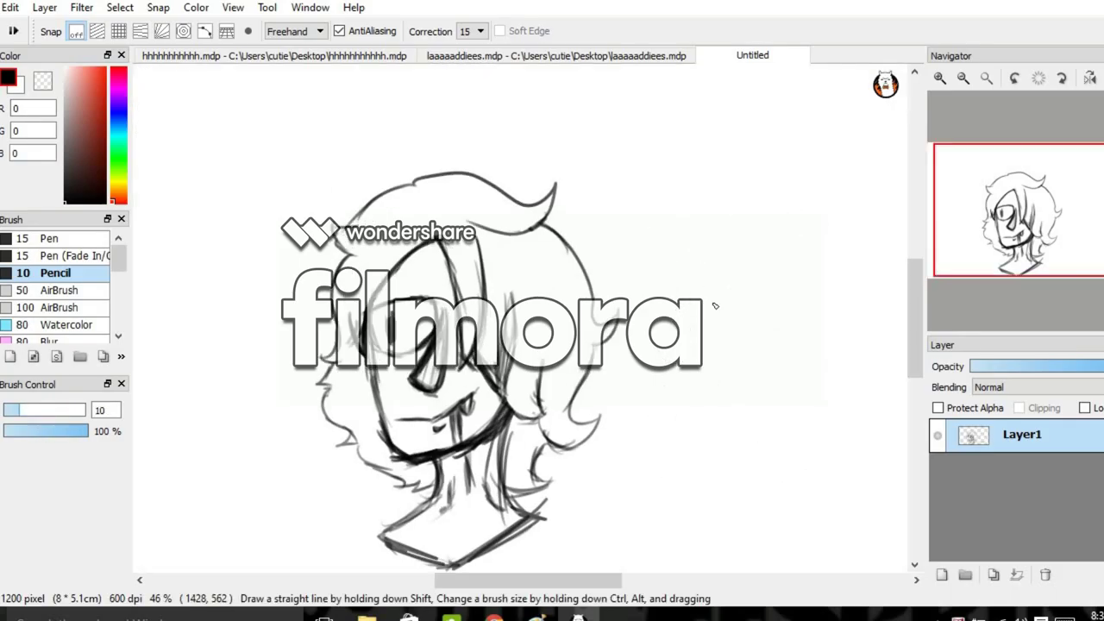
# - Try to sketch an eyebrow above the visible eye
pyautogui.scroll(3, 431, 293)
pyautogui.moveTo(392, 103); pyautogui.dragTo(398, 259)
pyautogui.moveTo(405, 121); pyautogui.dragTo(457, 432)
pyautogui.scroll(-3, 431, 293)
# - Handwrite the note "What is eyebrow and" in the empty area beside the head
pyautogui.moveTo(692, 221); pyautogui.dragTo(761, 226)
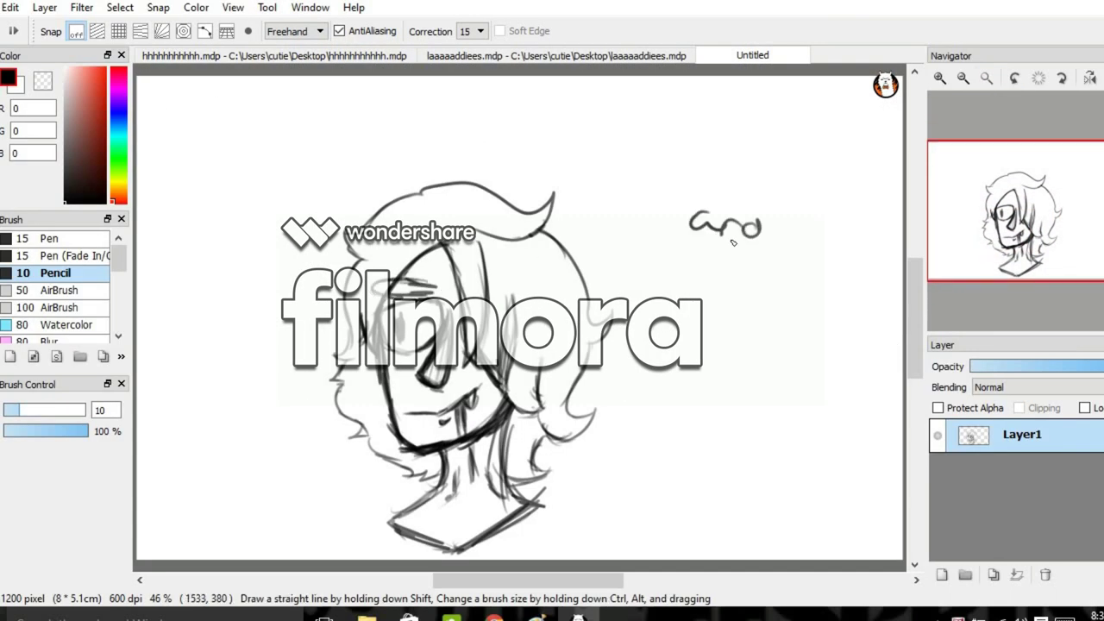
pyautogui.moveTo(611, 165); pyautogui.dragTo(666, 177)
pyautogui.moveTo(687, 155); pyautogui.dragTo(703, 229)
pyautogui.moveTo(734, 220); pyautogui.dragTo(738, 250)
pyautogui.moveTo(749, 205); pyautogui.dragTo(761, 263)
pyautogui.moveTo(729, 243); pyautogui.dragTo(781, 245)
pyautogui.moveTo(684, 254); pyautogui.dragTo(678, 294)
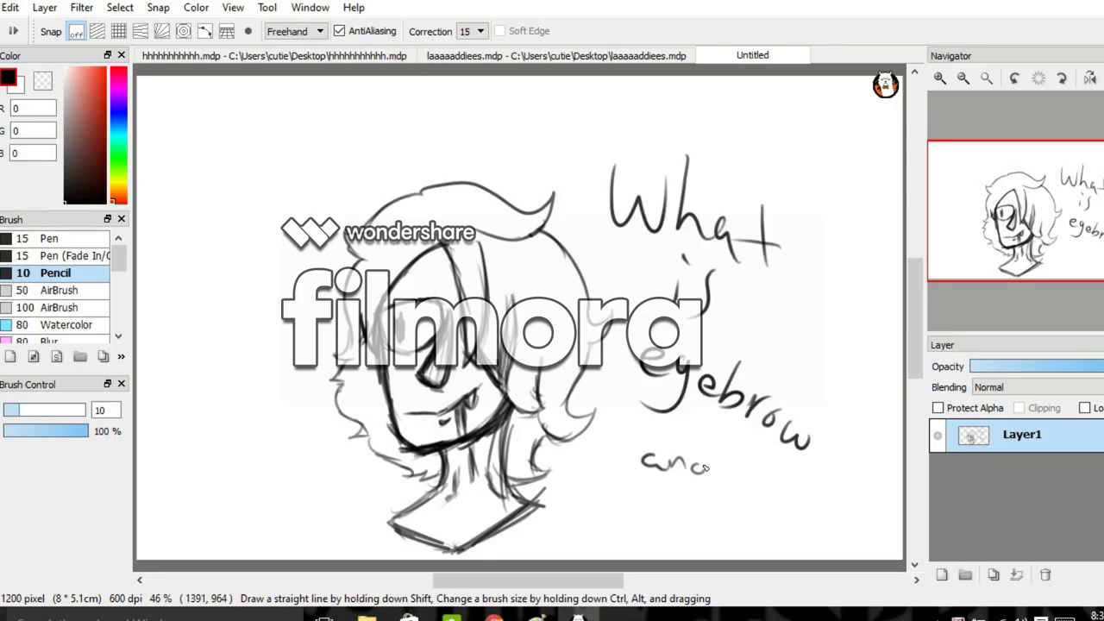
pyautogui.moveTo(706, 469)
pyautogui.mouseDown()
pyautogui.moveTo(661, 508)
pyautogui.moveTo(708, 534)
pyautogui.mouseUp()
# - Undo all strokes of the "What is eyebrow" note
pyautogui.hotkey('ctrl', 'z')
pyautogui.hotkey('ctrl', 'z')
pyautogui.hotkey('ctrl', 'z')
pyautogui.hotkey('ctrl', 'z')
pyautogui.hotkey('ctrl', 'z')
pyautogui.hotkey('ctrl', 'z')
pyautogui.hotkey('ctrl', 'z')
pyautogui.hotkey('ctrl', 'z')
pyautogui.hotkey('ctrl', 'z')
pyautogui.hotkey('ctrl', 'z')
pyautogui.hotkey('ctrl', 'z')
pyautogui.hotkey('ctrl', 'z')
pyautogui.hotkey('ctrl', 'z')
pyautogui.hotkey('ctrl', 'z')
pyautogui.hotkey('ctrl', 'z')
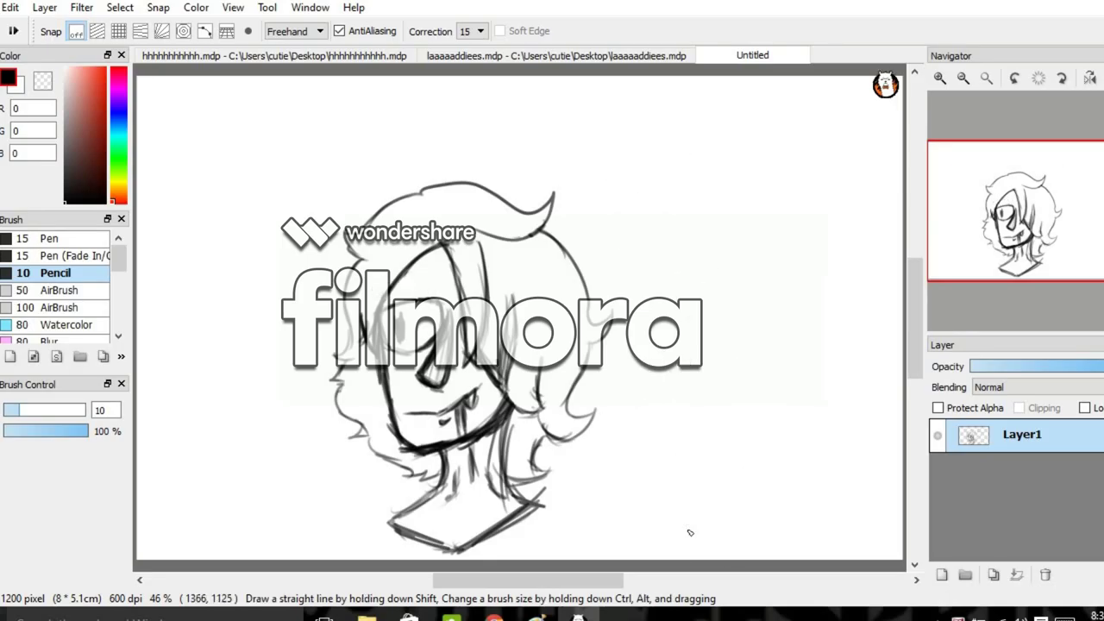
# - Draw a blocky eyebrow outline above the visible eye and undo the stray letter written over the hair
pyautogui.scroll(3, 690, 532)
pyautogui.moveTo(350, 248); pyautogui.dragTo(207, 222)
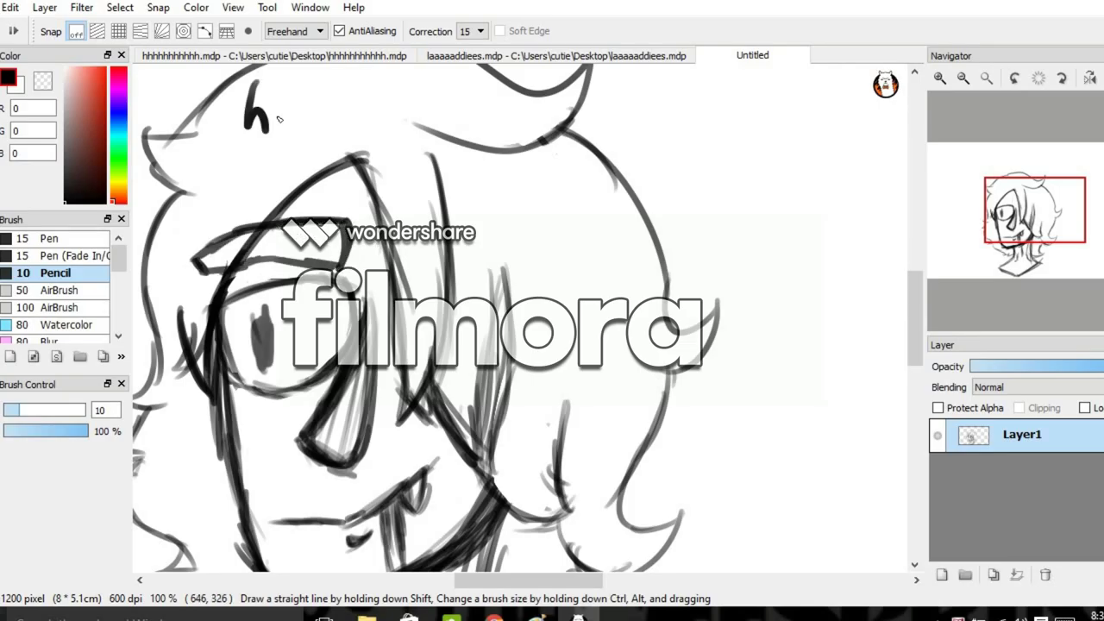
pyautogui.hotkey('ctrl', 'z')
pyautogui.hotkey('ctrl', 'z')
pyautogui.scroll(-3, 514, 250)
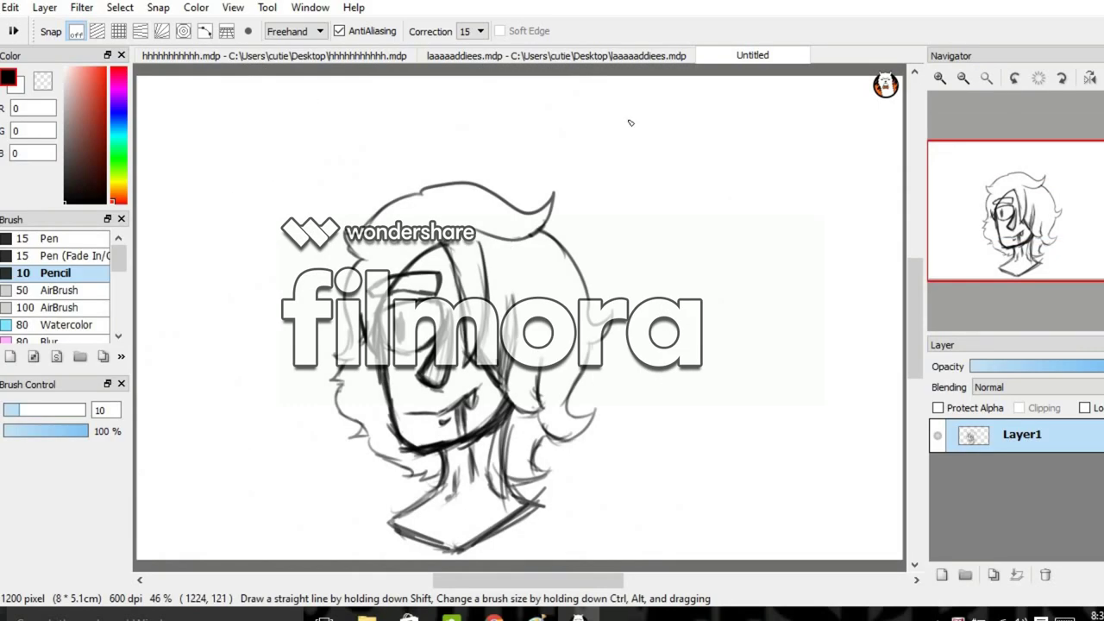
# - Undo the latest extra strokes while keeping the eyebrow
pyautogui.hotkey('ctrl', 'z')
pyautogui.hotkey('ctrl', 'z')
pyautogui.hotkey('ctrl', 'z')
pyautogui.hotkey('ctrl', 'z')
pyautogui.hotkey('ctrl', 'z')
pyautogui.hotkey('ctrl', 'z')
pyautogui.hotkey('ctrl', 'z')
pyautogui.hotkey('ctrl', 'z')
pyautogui.hotkey('ctrl', 'z')
pyautogui.hotkey('ctrl', 'z')
# - Erase the rough lines of the hair strand at the side of the face and redraw it as one clean line
pyautogui.scroll(5, 664, 216)
pyautogui.scroll(-4, 710, 147)
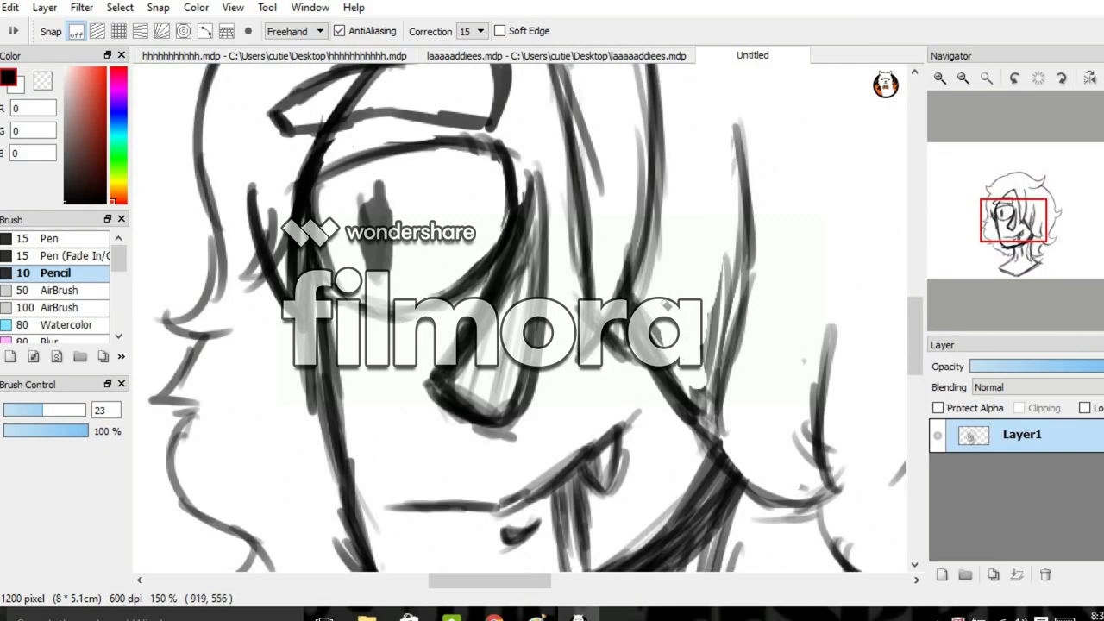
pyautogui.press('b')
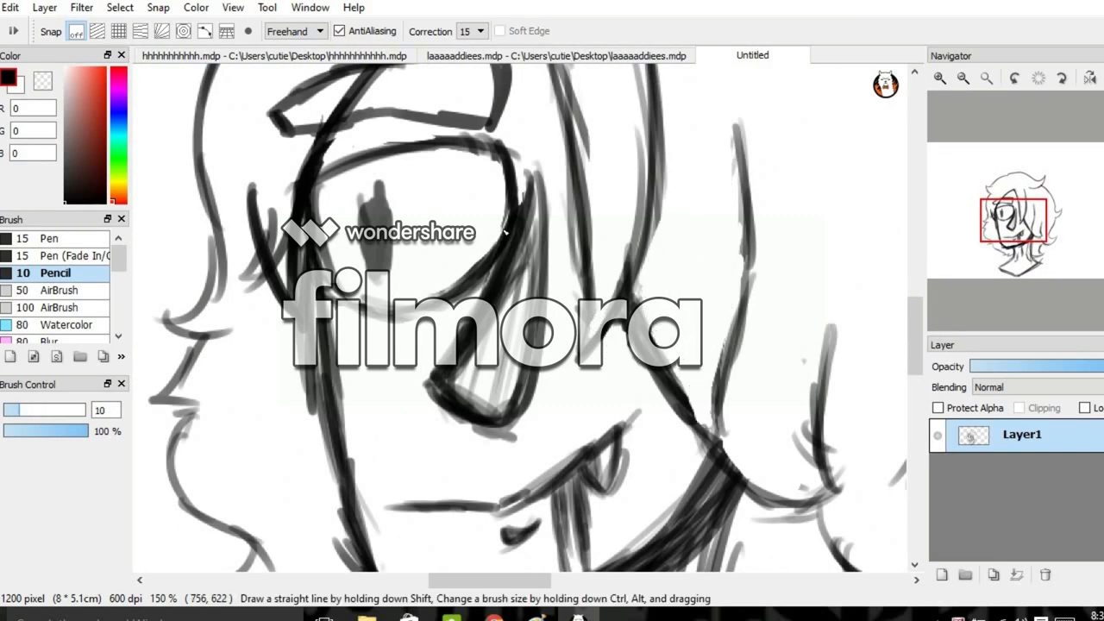
pyautogui.scroll(3, 713, 428)
pyautogui.scroll(-4, 725, 310)
# - Erase the loose guide lines inside the neck and redraw both neck sides and the pointed base with bold strokes
pyautogui.press('e')
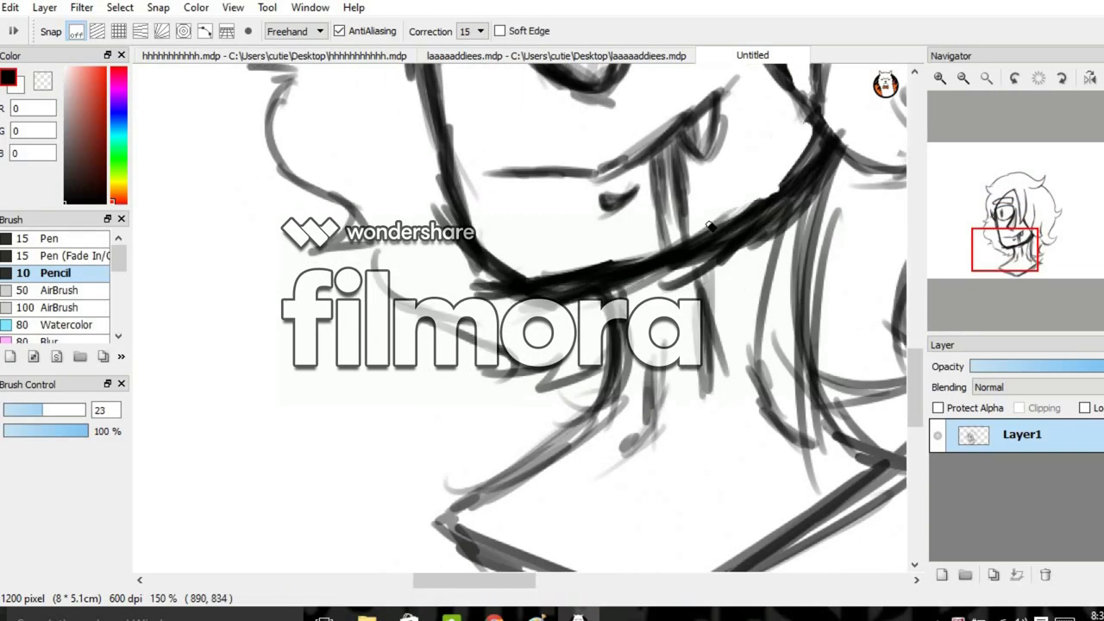
pyautogui.moveTo(762, 238); pyautogui.dragTo(762, 234)
pyautogui.moveTo(777, 277)
pyautogui.mouseDown()
pyautogui.moveTo(648, 469)
pyautogui.moveTo(802, 486)
pyautogui.moveTo(803, 388)
pyautogui.mouseUp()
pyautogui.press('b')
pyautogui.moveTo(830, 164)
pyautogui.mouseDown()
pyautogui.moveTo(881, 468)
pyautogui.moveTo(699, 369)
pyautogui.mouseUp()
pyautogui.moveTo(435, 181)
pyautogui.mouseDown()
pyautogui.moveTo(349, 367)
pyautogui.moveTo(269, 419)
pyautogui.moveTo(483, 496)
pyautogui.mouseUp()
pyautogui.moveTo(695, 357); pyautogui.dragTo(485, 487)
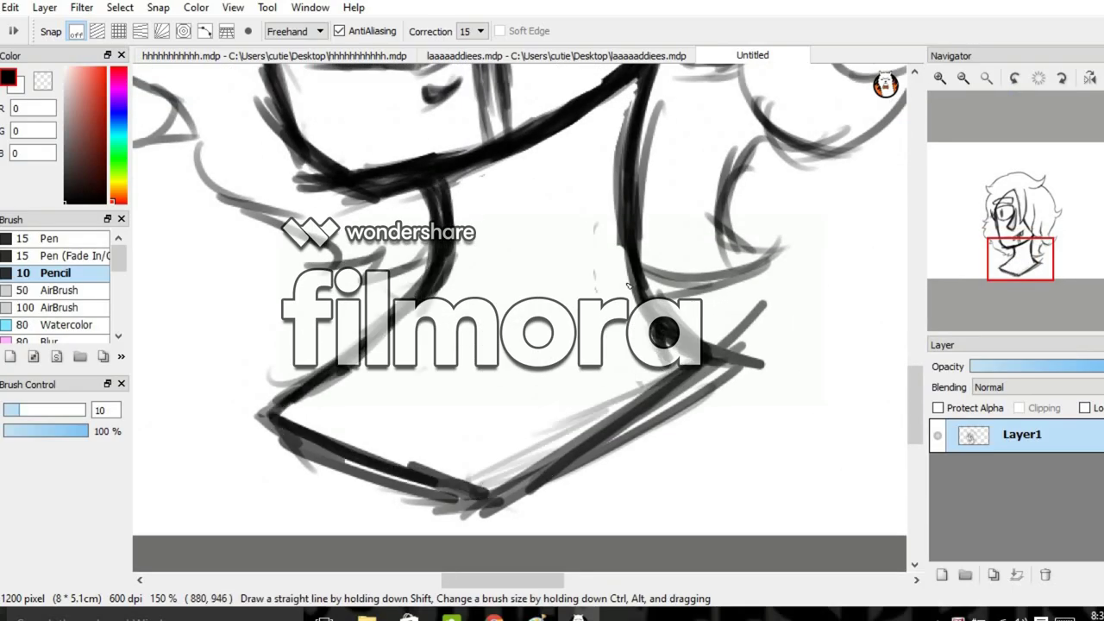
# - Erase the stray ends around the shoulder corner and reinforce the neck outline where it meets the base
pyautogui.press('e')
pyautogui.moveTo(733, 382); pyautogui.dragTo(742, 327)
pyautogui.scroll(2, 604, 328)
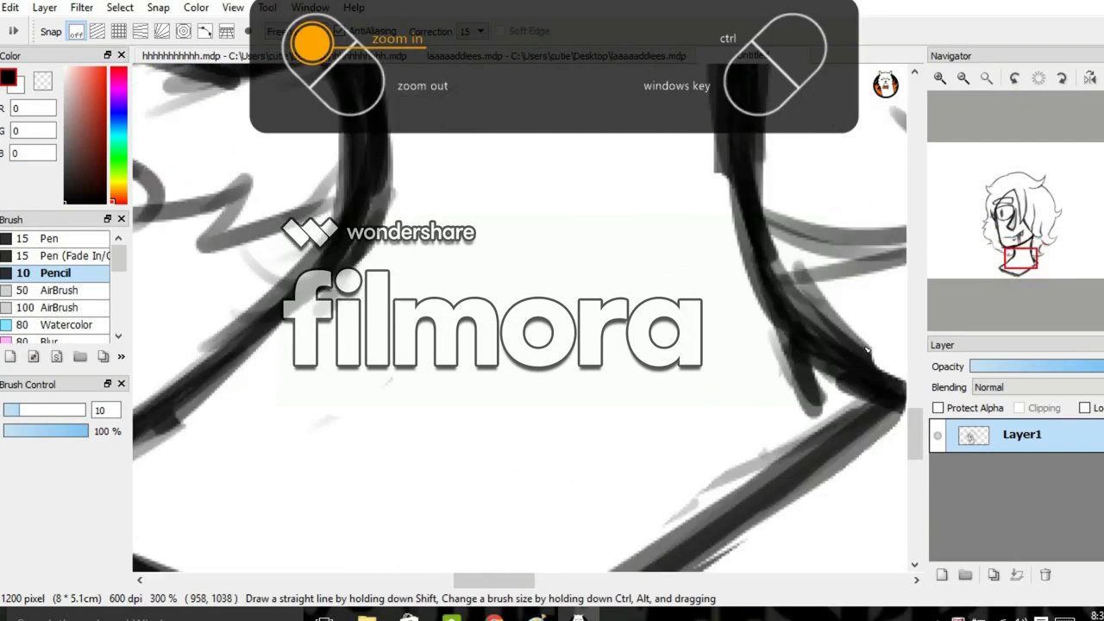
pyautogui.press('b')
pyautogui.scroll(-5, 604, 327)
pyautogui.moveTo(441, 252); pyautogui.dragTo(393, 298)
pyautogui.hotkey('ctrl', 'z')
pyautogui.moveTo(444, 255)
pyautogui.mouseDown()
pyautogui.moveTo(423, 298)
pyautogui.moveTo(489, 296)
pyautogui.mouseUp()
pyautogui.scroll(-2, 492, 296)
pyautogui.moveTo(924, 227); pyautogui.dragTo(941, 290)
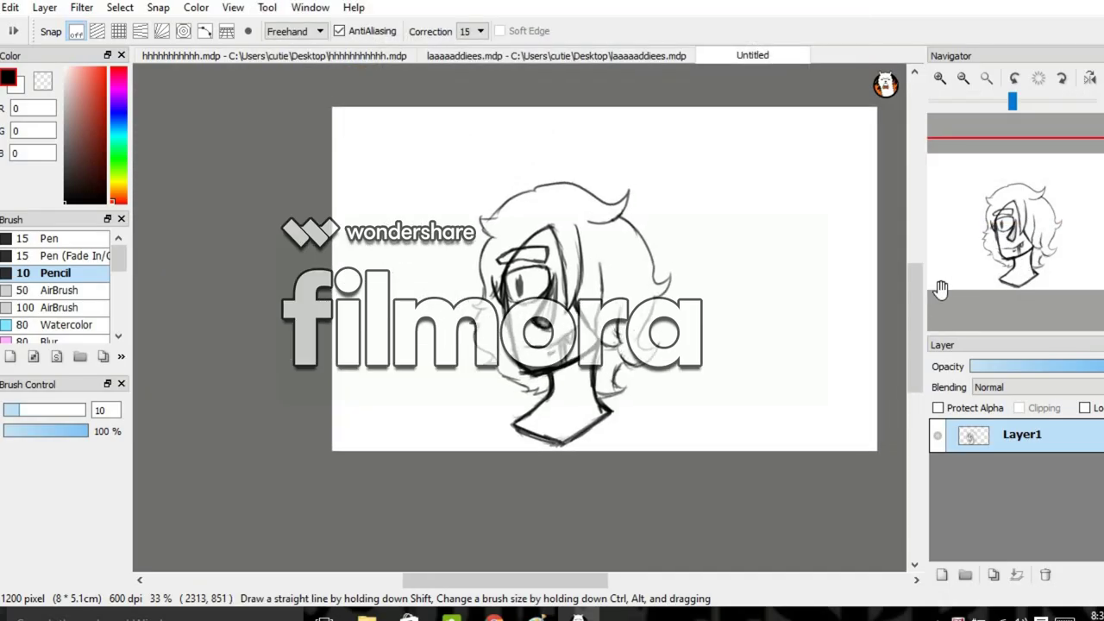
# - Fill the pupil in solid black and strengthen the outlines of the eye and eyebrow
pyautogui.scroll(1, 389, 280)
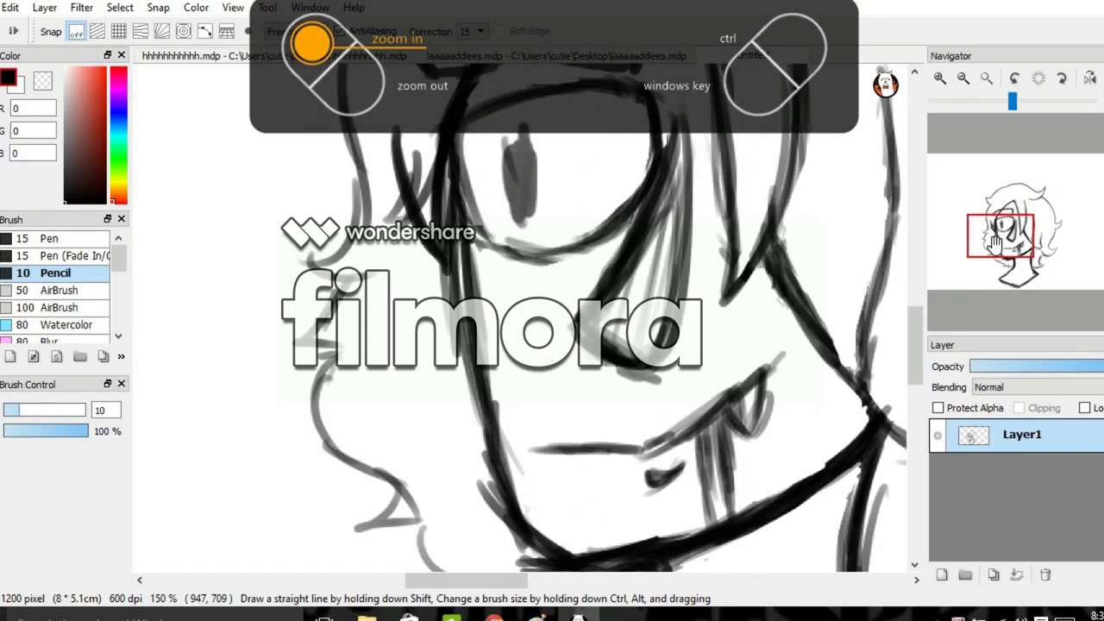
pyautogui.scroll(3, 606, 349)
pyautogui.moveTo(606, 350); pyautogui.dragTo(617, 321)
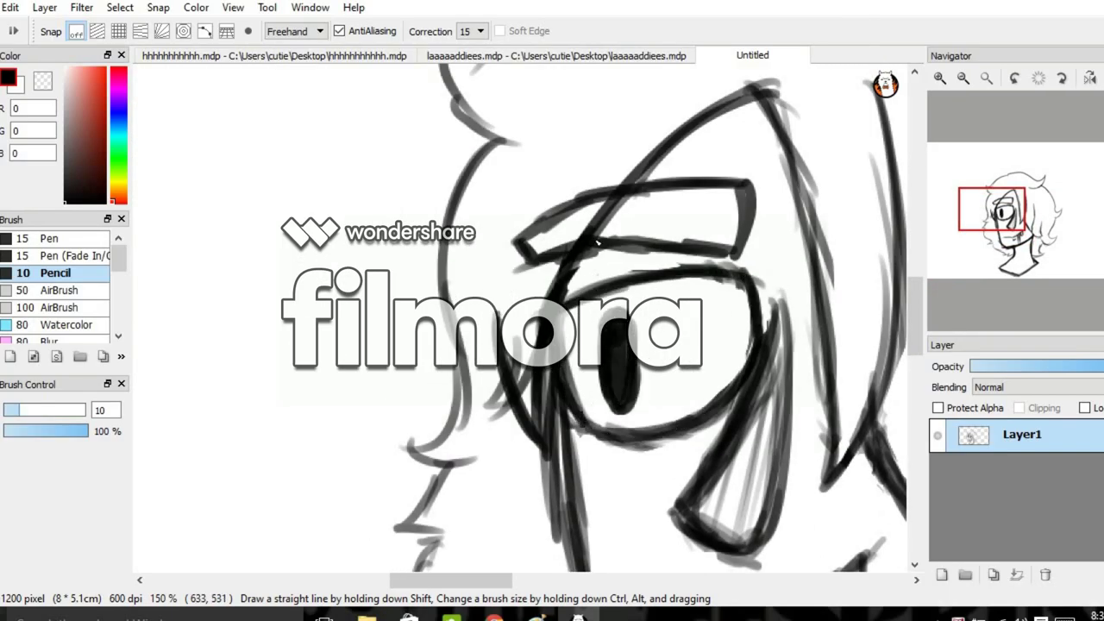
pyautogui.moveTo(652, 355); pyautogui.dragTo(525, 380)
pyautogui.scroll(-3, 492, 403)
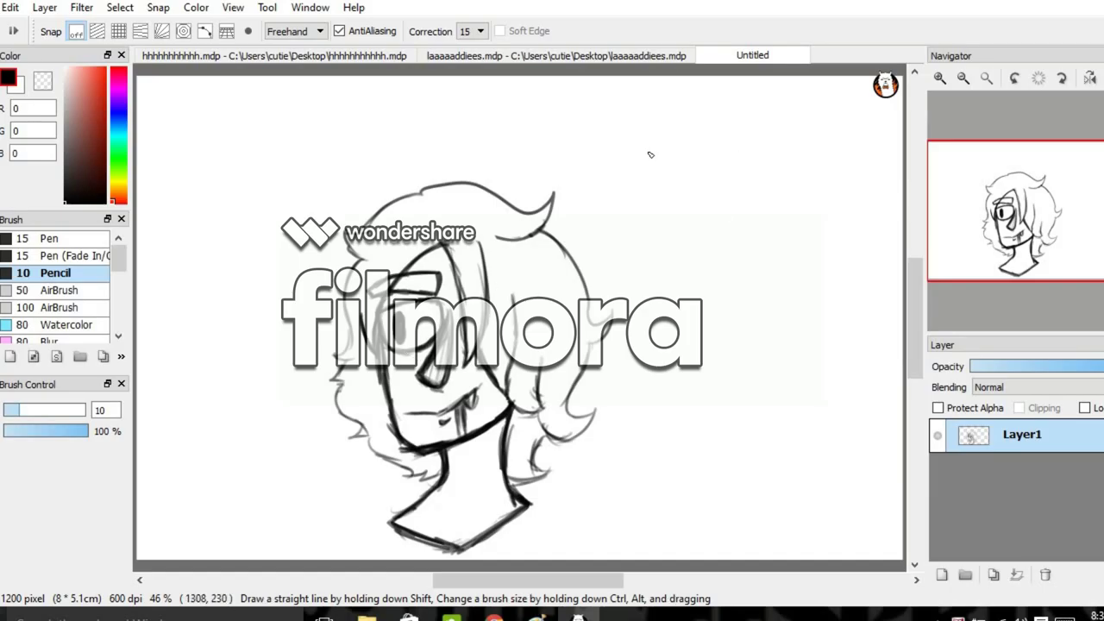
# - Add a new layer beneath the line art layer and make it active
pyautogui.hotkey('ctrl', 'shift', 'n')
pyautogui.click(120, 7)
pyautogui.click(172, 30)
pyautogui.moveTo(438, 174); pyautogui.dragTo(354, 170)
pyautogui.hotkey('ctrl', 'z')
pyautogui.hotkey('ctrl', 'd')
pyautogui.click(1022, 469)
# - Paint two overlapping tan swatches beside the head with the Pen, the lighter one in RGB 246, 221, 172
pyautogui.click(119, 189)
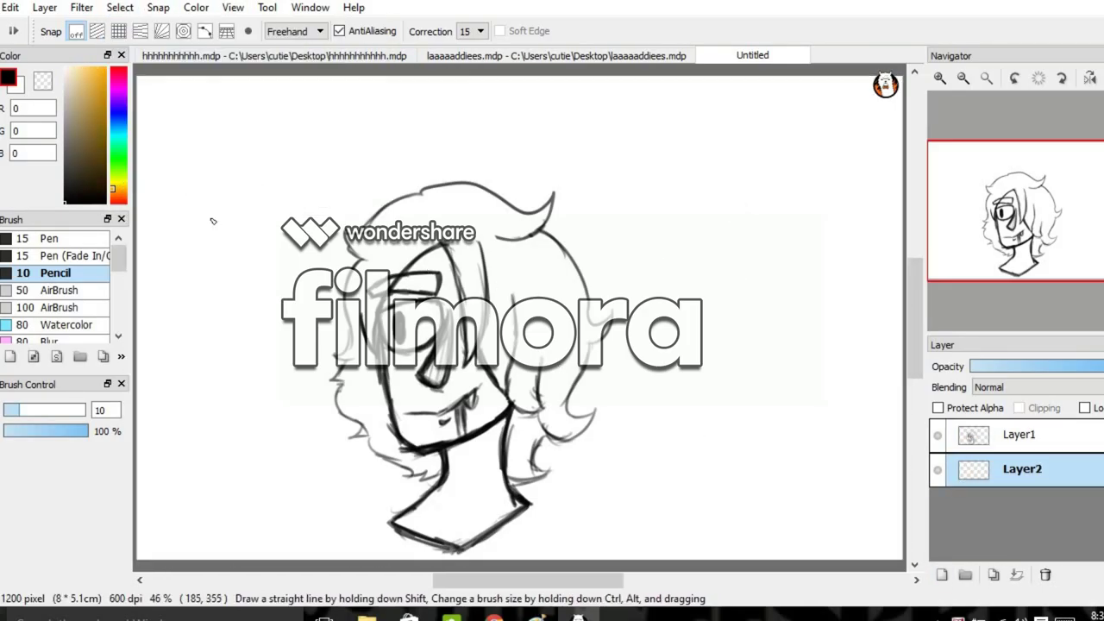
pyautogui.click(78, 82)
pyautogui.click(49, 238)
pyautogui.moveTo(222, 172)
pyautogui.mouseDown()
pyautogui.moveTo(233, 190)
pyautogui.moveTo(207, 199)
pyautogui.moveTo(283, 179)
pyautogui.mouseUp()
pyautogui.moveTo(225, 204); pyautogui.dragTo(177, 216)
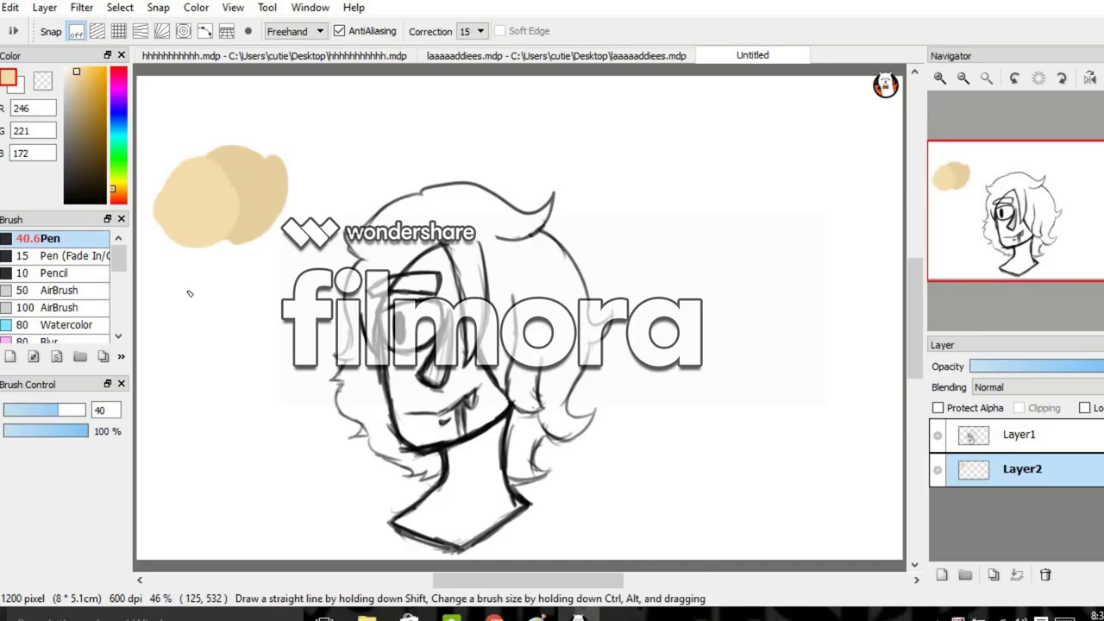
# - Paint dark brown swatches, one in RGB 60, 48, 25, and a near-black dot beneath the tan ones
pyautogui.click(88, 173)
pyautogui.moveTo(229, 272)
pyautogui.mouseDown()
pyautogui.moveTo(238, 285)
pyautogui.moveTo(214, 282)
pyautogui.mouseUp()
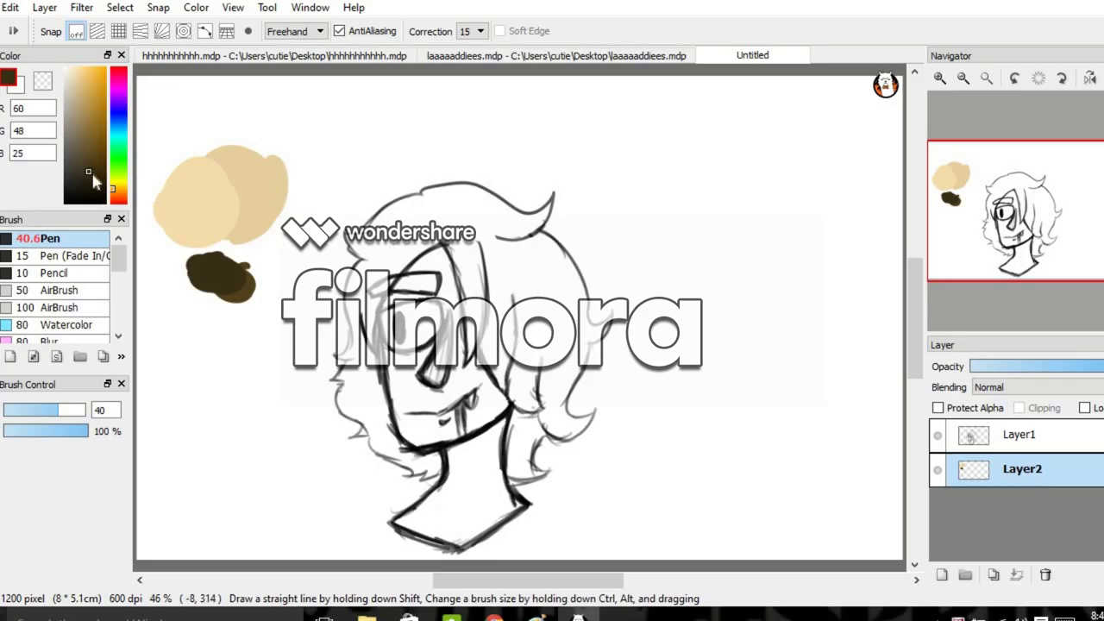
pyautogui.click(82, 202)
pyautogui.click(232, 348)
# - Clean up the face line below the eye on Layer1 with a 23 px eraser
pyautogui.click(1018, 435)
pyautogui.click(54, 272)
pyautogui.scroll(5, 527, 384)
pyautogui.keyDown('ctrl'); pyautogui.keyDown('alt'); pyautogui.moveTo(509, 412); pyautogui.dragTo(530, 408); pyautogui.keyUp('alt'); pyautogui.keyUp('ctrl')
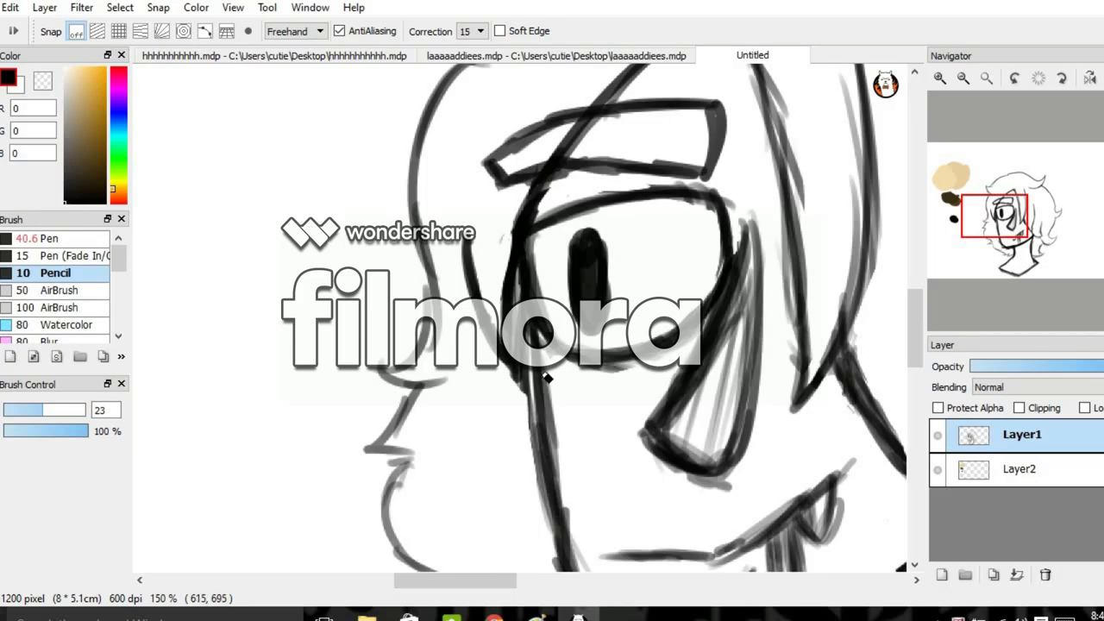
pyautogui.scroll(-3, 545, 377)
# - Sample the light tan swatch on Layer2 and add a Pen stroke over the tan swatches
pyautogui.click(1018, 469)
pyautogui.keyDown('alt'); pyautogui.click(317, 172); pyautogui.keyUp('alt')
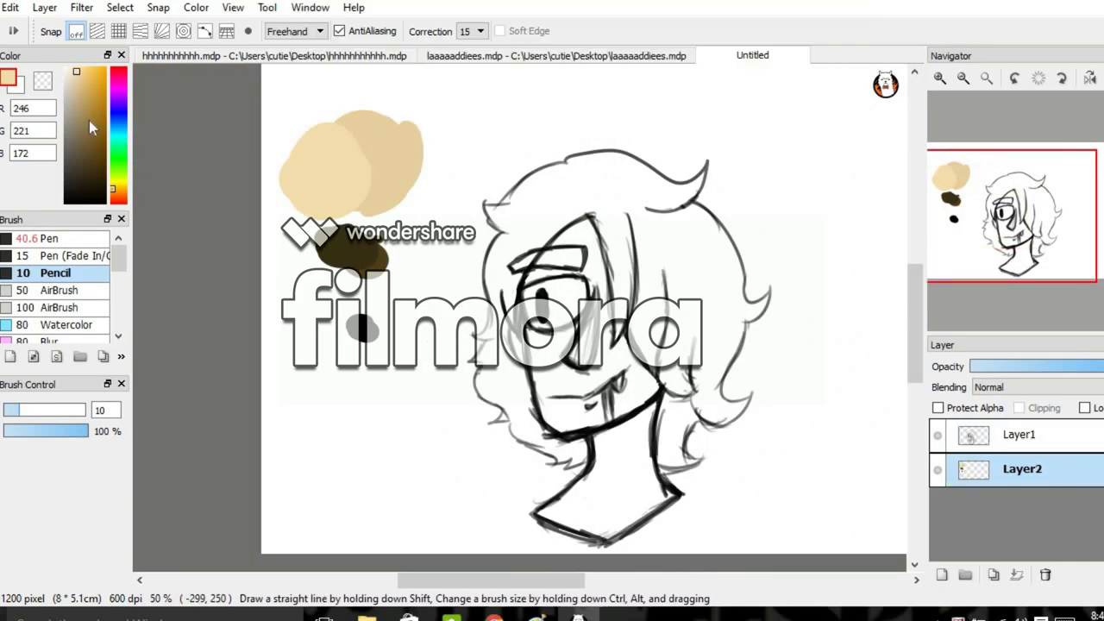
pyautogui.click(49, 239)
pyautogui.moveTo(341, 153); pyautogui.dragTo(379, 176)
# - Open the anger much yes image from the Desktop as a colour reference and return to the untitled drawing
pyautogui.hotkey('ctrl', 'o')
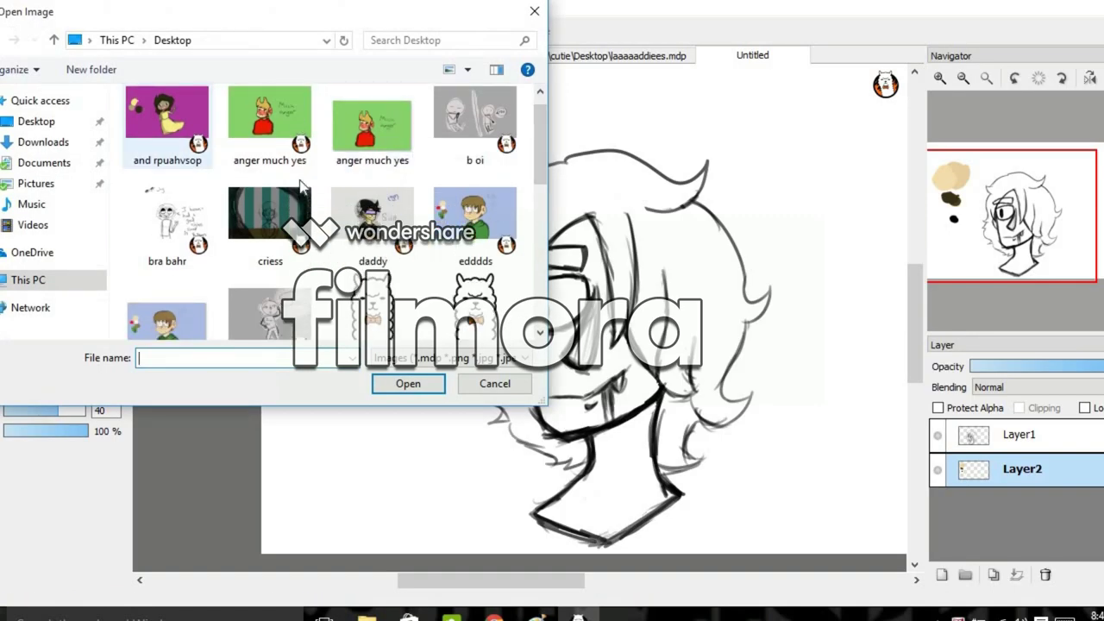
pyautogui.doubleClick(266, 151)
pyautogui.click(567, 55)
# - Sample the light tan, RGB 245, 226, 175, and paint the lower face and forehead with it on Layer2
pyautogui.keyDown('alt'); pyautogui.click(338, 166); pyautogui.keyUp('alt')
pyautogui.moveTo(572, 354)
pyautogui.mouseDown()
pyautogui.moveTo(606, 408)
pyautogui.moveTo(653, 388)
pyautogui.mouseUp()
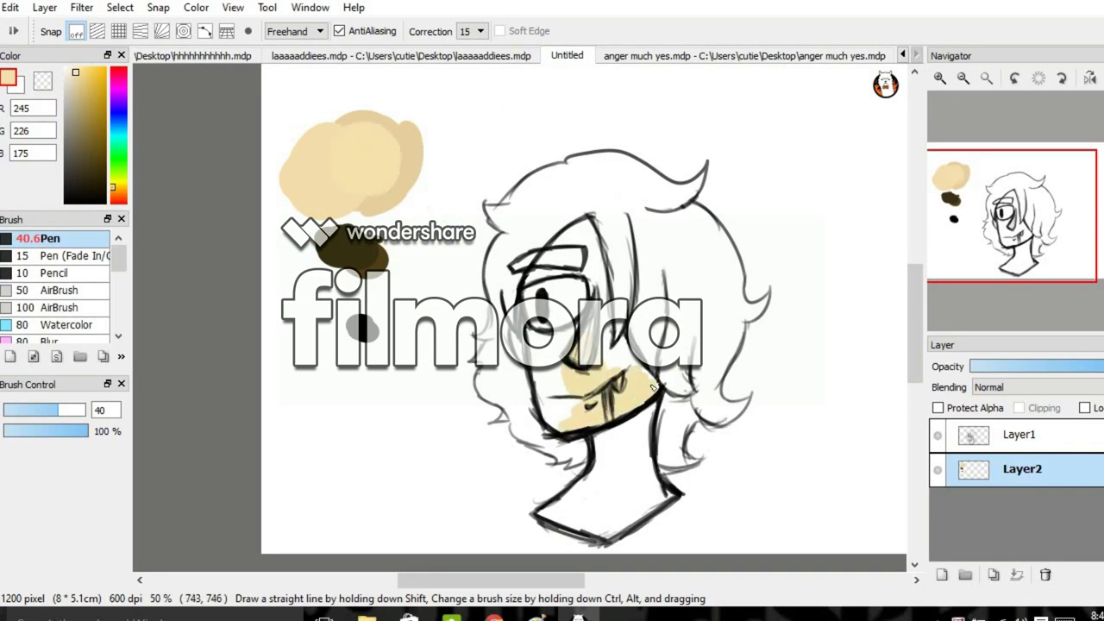
pyautogui.moveTo(592, 251); pyautogui.dragTo(604, 302)
# - Add a new layer beneath Layer2 and paint a large bright blue background behind the character
pyautogui.click(942, 575)
pyautogui.click(118, 116)
pyautogui.click(105, 71)
pyautogui.moveTo(454, 119)
pyautogui.mouseDown()
pyautogui.moveTo(456, 247)
pyautogui.moveTo(336, 383)
pyautogui.moveTo(656, 284)
pyautogui.mouseUp()
# - Fill the rest of the face and the neck on Layer2 with light tan, RGB 245, 226, 175
pyautogui.click(1022, 468)
pyautogui.keyDown('alt'); pyautogui.click(390, 335); pyautogui.keyUp('alt')
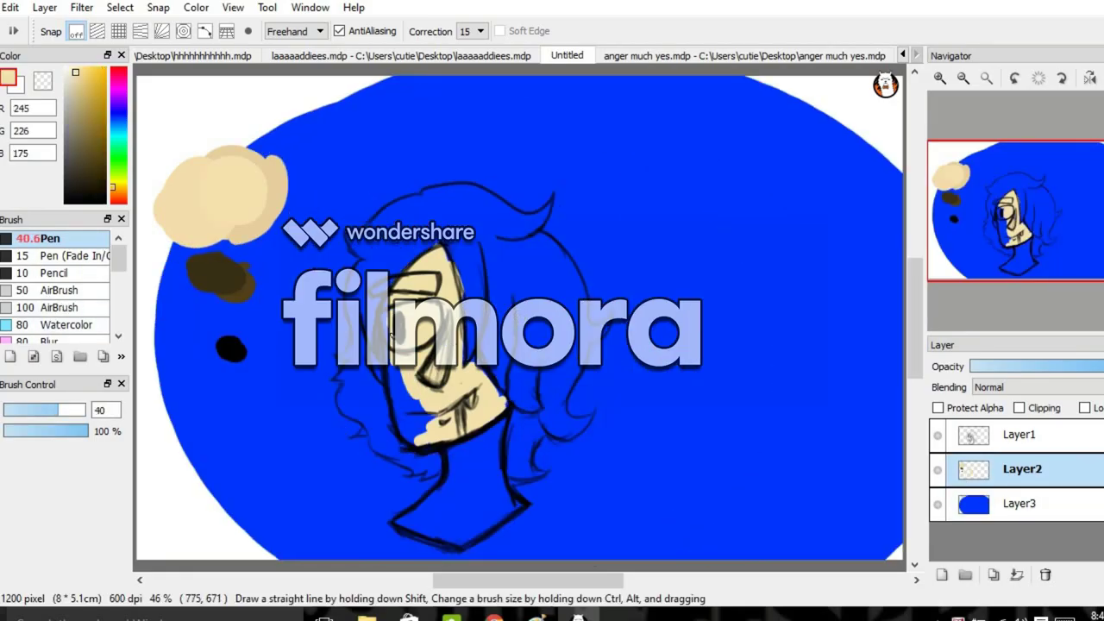
pyautogui.moveTo(499, 409)
pyautogui.mouseDown()
pyautogui.moveTo(462, 466)
pyautogui.moveTo(508, 413)
pyautogui.moveTo(500, 502)
pyautogui.mouseUp()
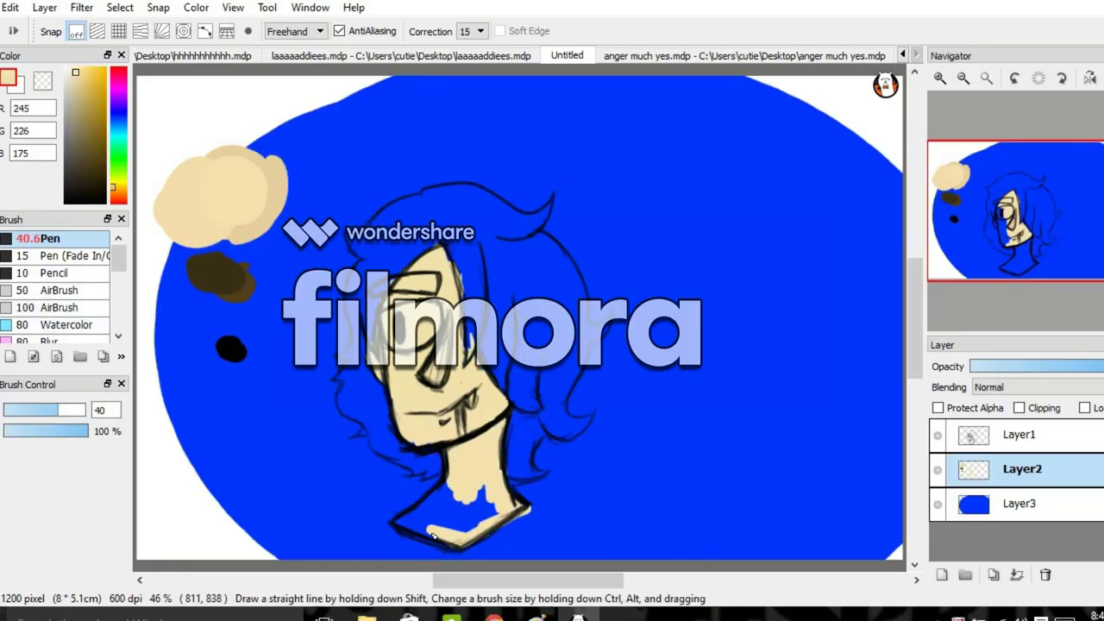
pyautogui.moveTo(433, 537); pyautogui.dragTo(489, 501)
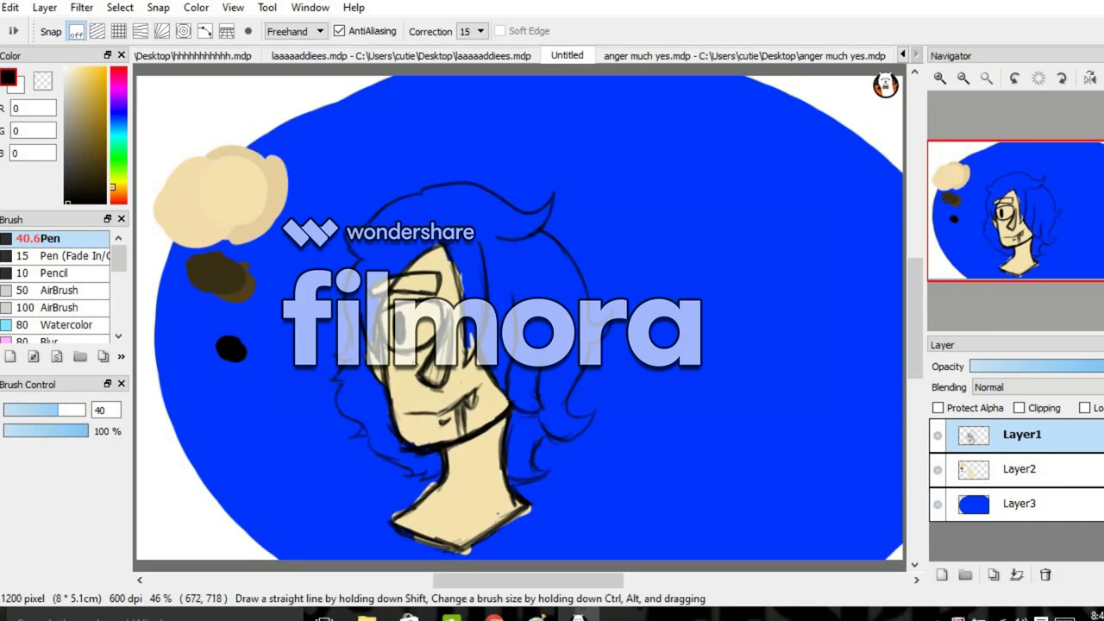
# - Shade the hair-side edge of the face on Layer2 with the darker tan, RGB 231, 206, 157
pyautogui.scroll(5, 289, 192)
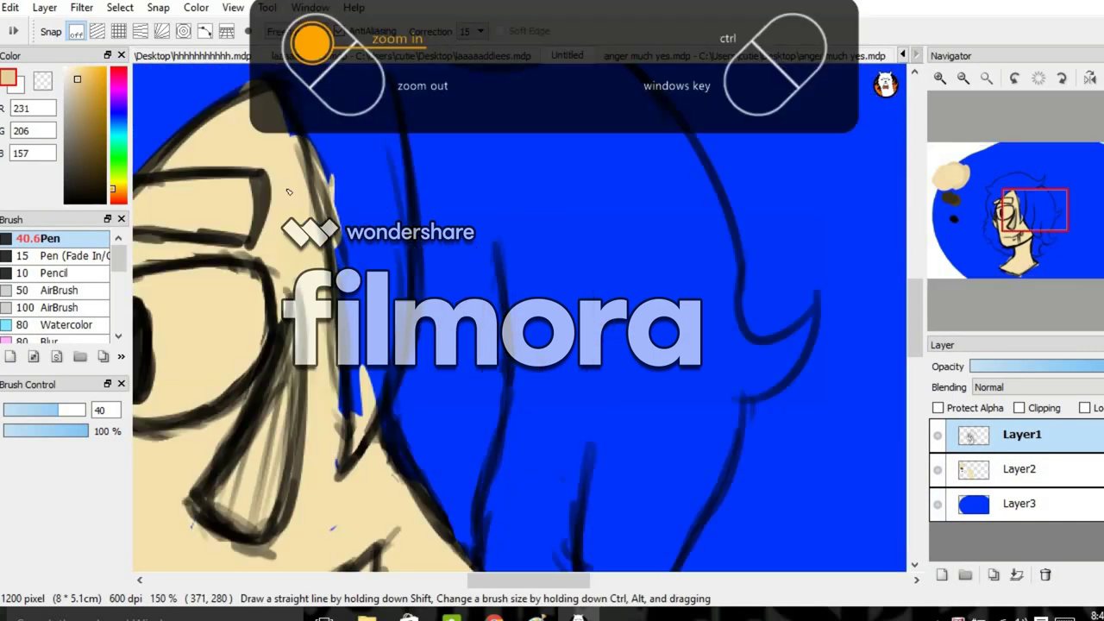
pyautogui.click(1015, 221)
pyautogui.click(1023, 469)
pyautogui.moveTo(1004, 244); pyautogui.dragTo(1005, 251)
pyautogui.moveTo(410, 555); pyautogui.dragTo(813, 270)
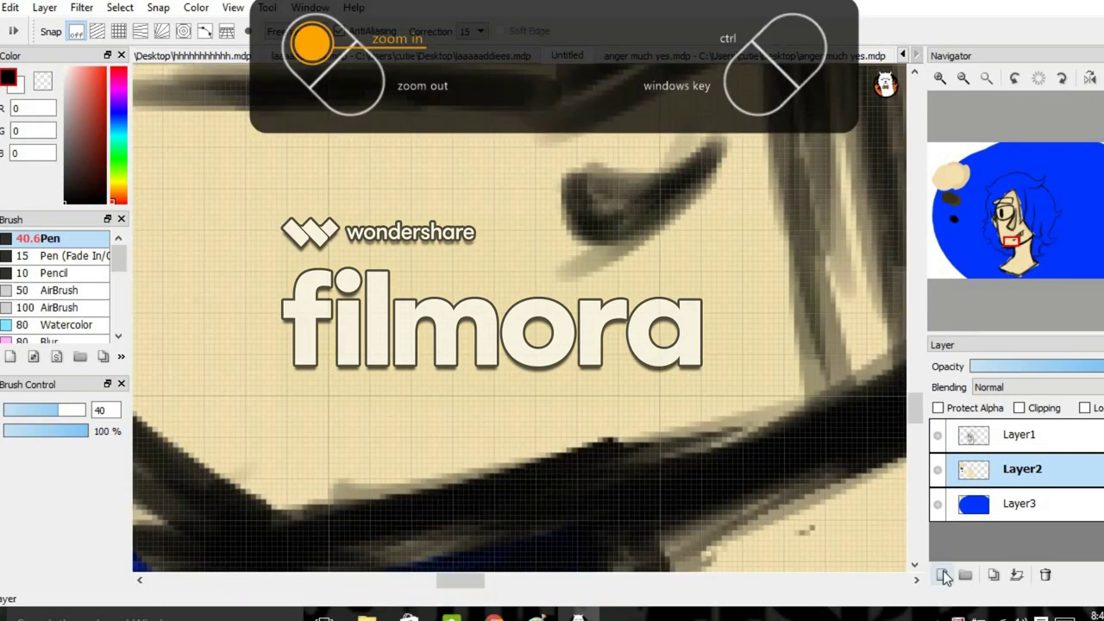
# - Add a new layer above Layer2 and ink the mouth and its drips in black with a 9 px Pen
pyautogui.hotkey('ctrl', 'shift', 'n')
pyautogui.moveTo(57, 410); pyautogui.dragTo(11, 410)
pyautogui.moveTo(1018, 249); pyautogui.dragTo(1019, 248)
pyautogui.moveTo(457, 289); pyautogui.dragTo(672, 133)
pyautogui.scroll(3, 626, 349)
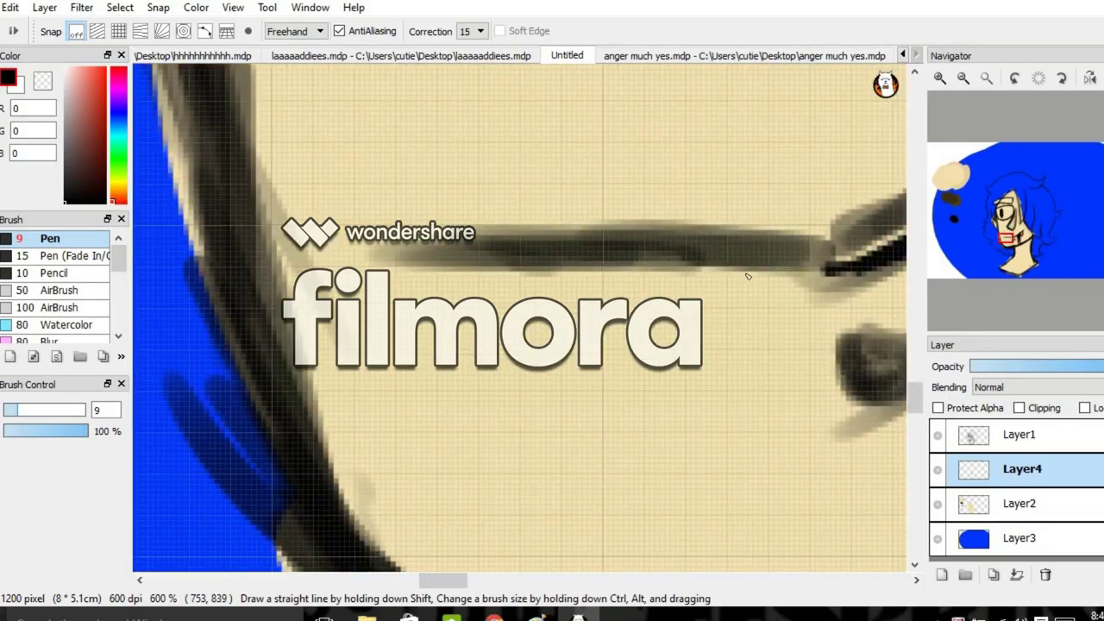
pyautogui.hotkey('ctrl', '-')
pyautogui.moveTo(1005, 216); pyautogui.dragTo(1012, 246)
pyautogui.hotkey('ctrl', '+')
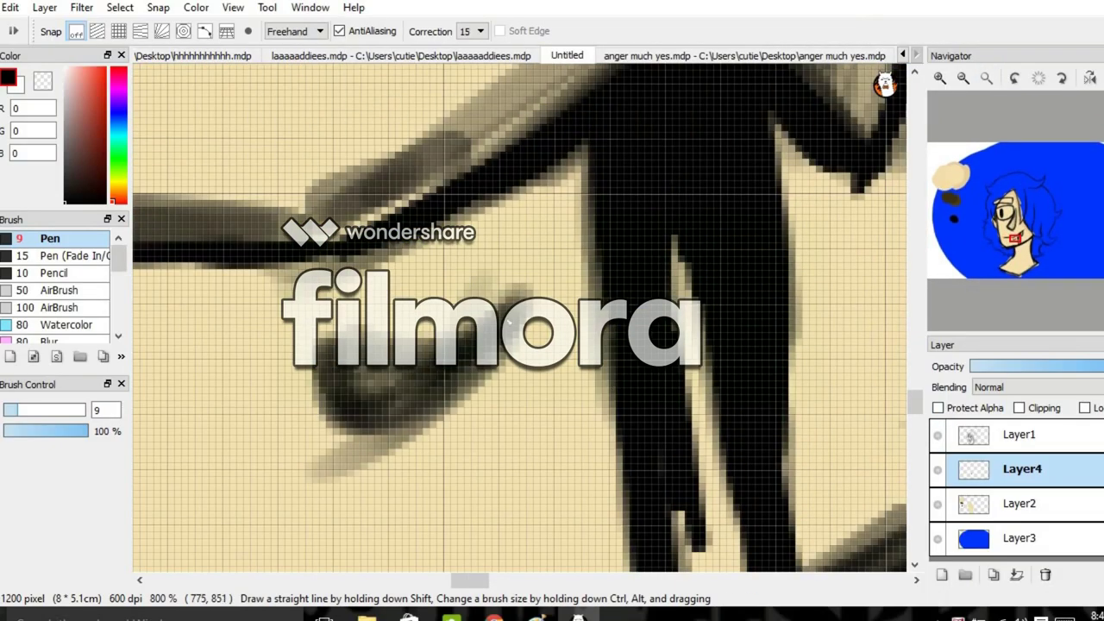
# - Hide Layer2 and Layer3 and ink the nose and the eye outline on Layer4 over the sketch
pyautogui.hotkey('ctrl', '-')
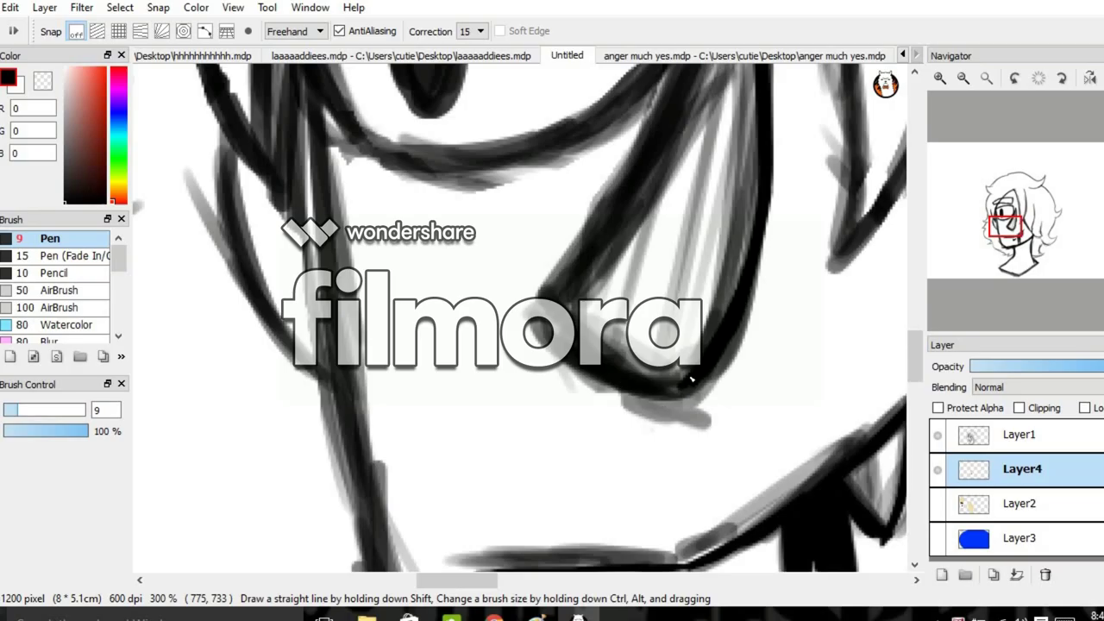
pyautogui.moveTo(768, 82); pyautogui.dragTo(655, 399)
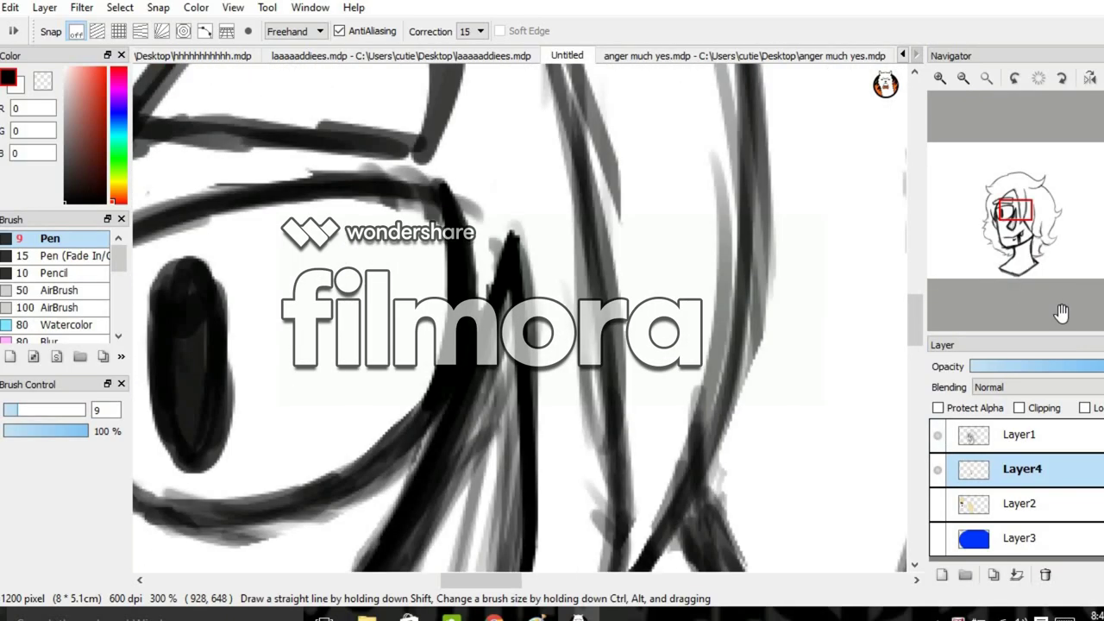
pyautogui.hotkey('ctrl', '-')
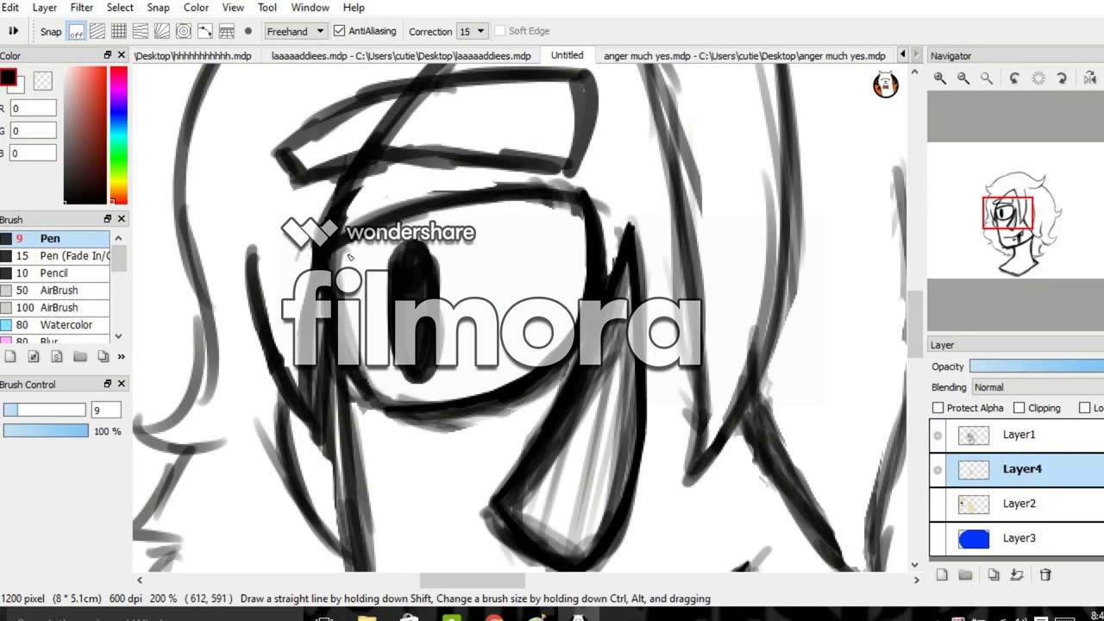
pyautogui.moveTo(590, 193); pyautogui.dragTo(330, 257)
pyautogui.click(938, 435)
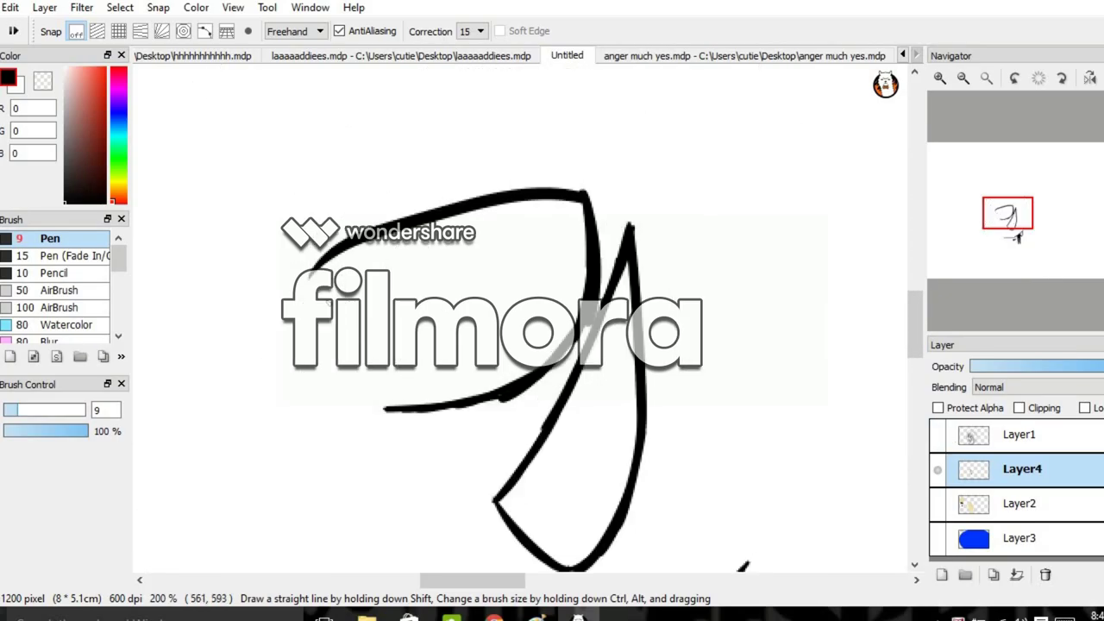
pyautogui.click(938, 434)
# - Ink the eyebrow and complete the eye and pupil outlines on Layer4, comparing the line art with the sketch hidden
pyautogui.scroll(-1, 690, 316)
pyautogui.scroll(2, 518, 316)
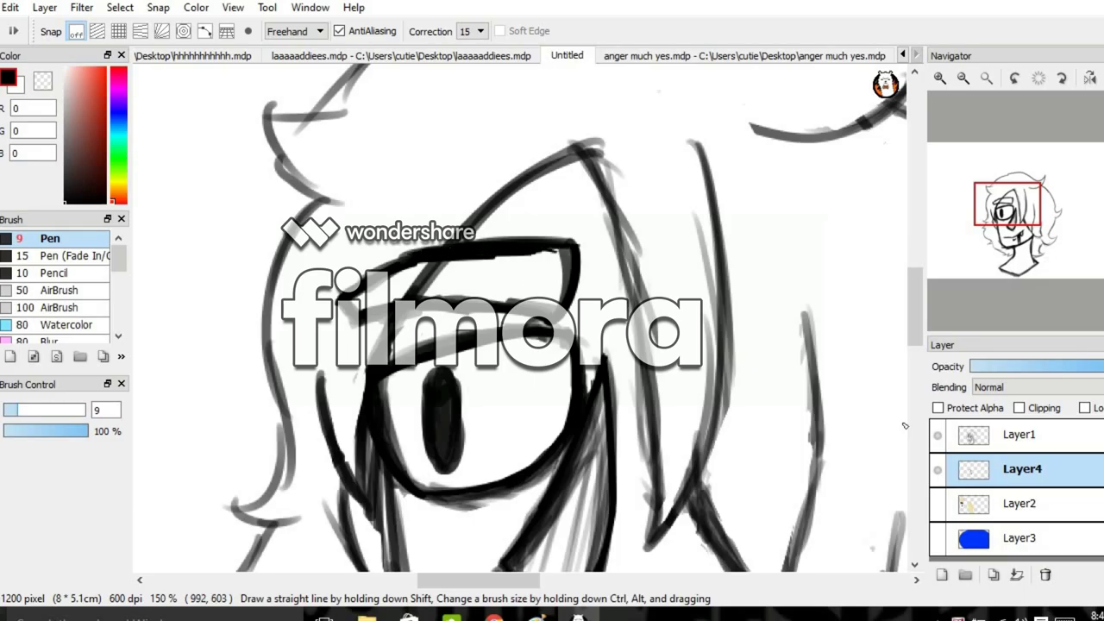
pyautogui.click(938, 434)
pyautogui.click(937, 435)
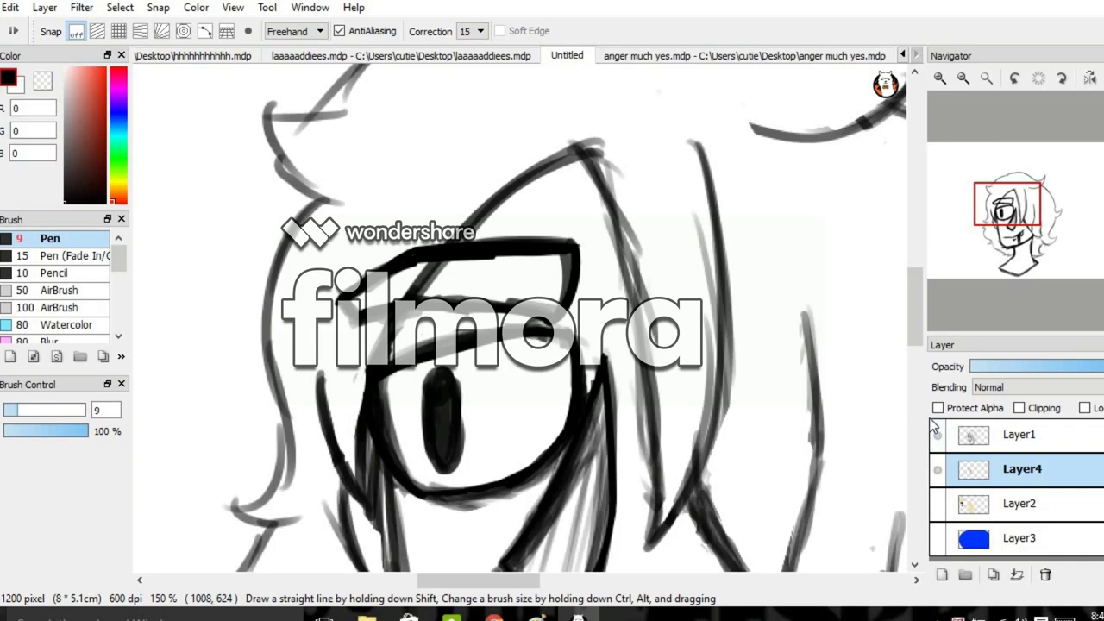
pyautogui.click(937, 435)
pyautogui.click(937, 435)
pyautogui.hotkey('ctrl', '+')
pyautogui.hotkey('ctrl', '+')
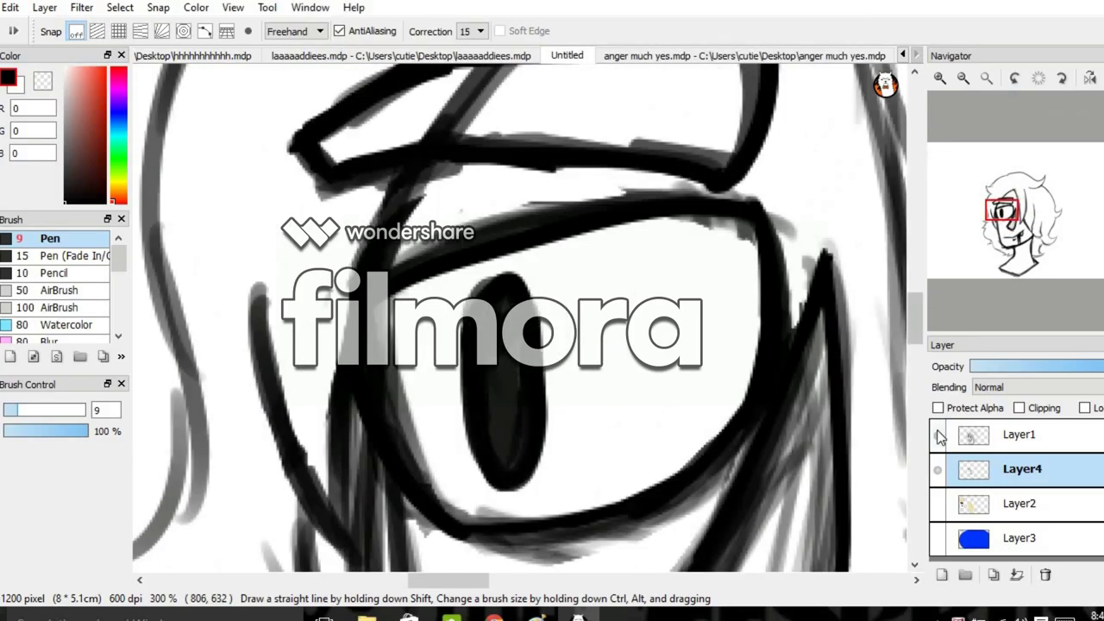
# - Ink the jawline, both sides of the neck and its pointed base on Layer4, checking them with the sketch hidden
pyautogui.scroll(-5, 537, 323)
pyautogui.scroll(3, 480, 406)
pyautogui.hotkey('ctrl', '+')
pyautogui.moveTo(1007, 246)
pyautogui.mouseDown()
pyautogui.moveTo(1005, 238)
pyautogui.moveTo(1020, 283)
pyautogui.moveTo(1013, 250)
pyautogui.moveTo(1011, 258)
pyautogui.mouseUp()
pyautogui.hotkey('ctrl', '-')
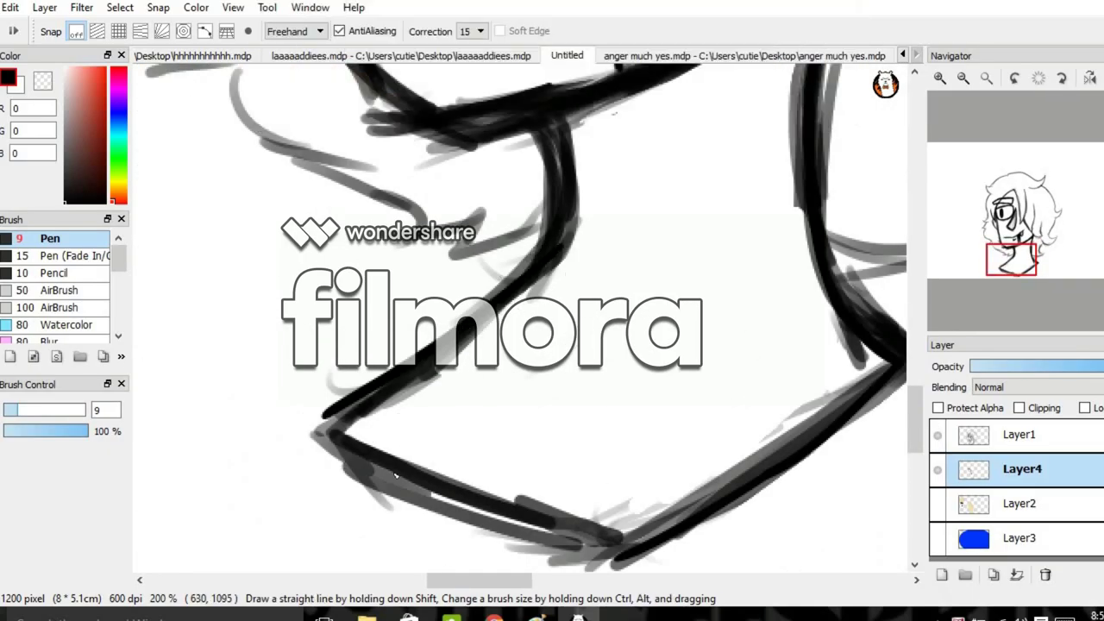
pyautogui.scroll(-5, 943, 320)
pyautogui.scroll(5, 942, 320)
pyautogui.moveTo(967, 240); pyautogui.dragTo(1018, 241)
pyautogui.click(938, 435)
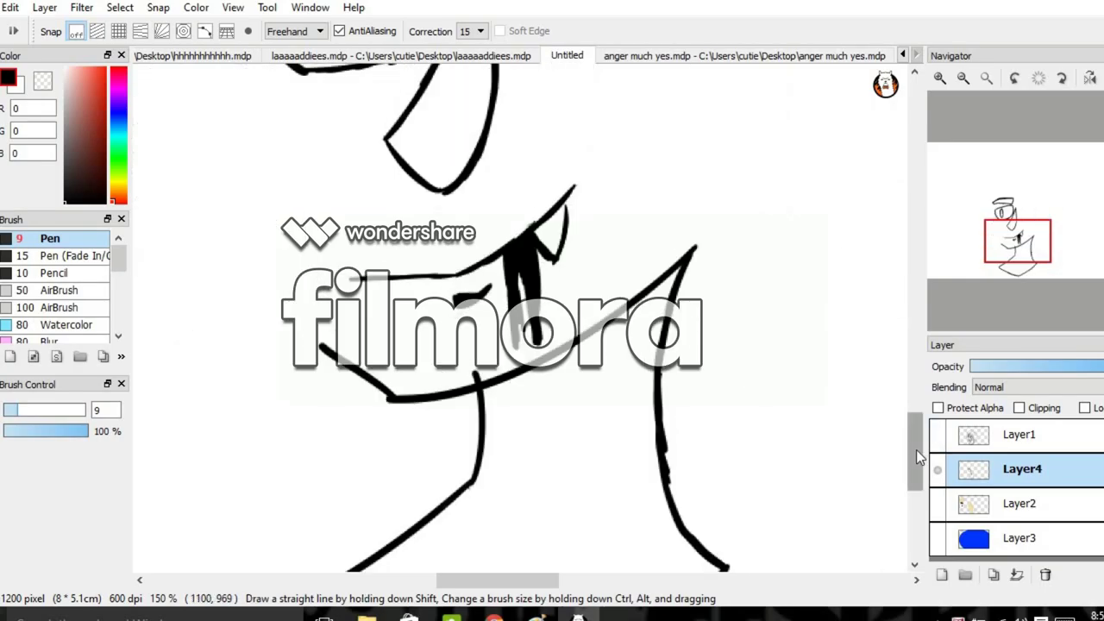
pyautogui.click(937, 435)
# - Ink the outer edge of the face from the eye to the jaw and the strand beside the eye on Layer4
pyautogui.hotkey('ctrl', '-')
pyautogui.moveTo(1018, 241); pyautogui.dragTo(985, 218)
pyautogui.click(938, 435)
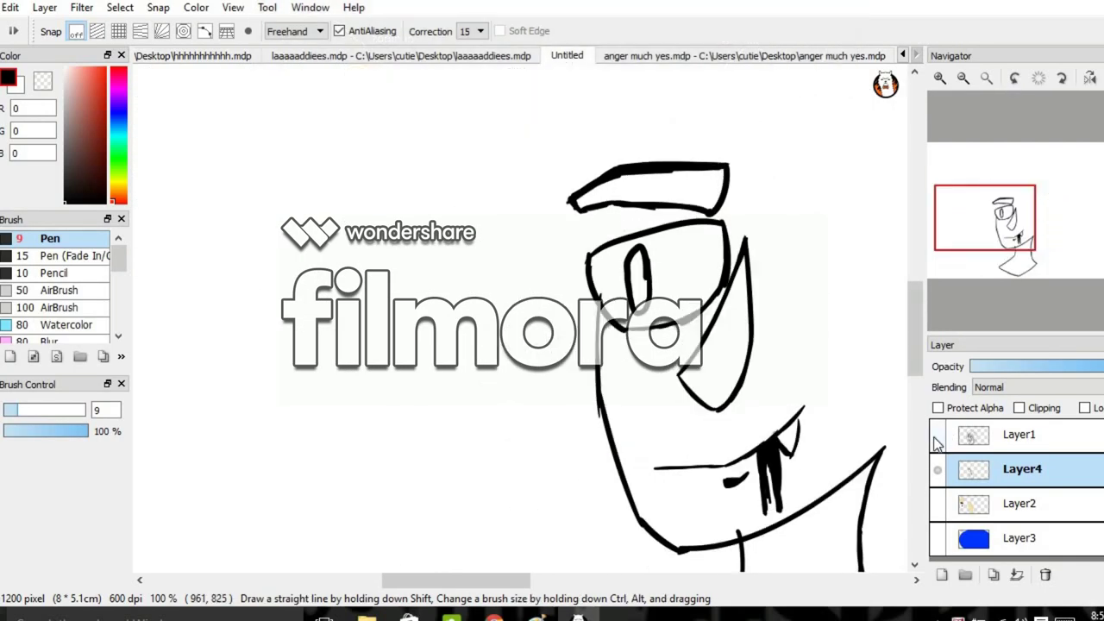
pyautogui.hotkey('ctrl', '+')
pyautogui.moveTo(968, 223); pyautogui.dragTo(998, 237)
pyautogui.click(938, 435)
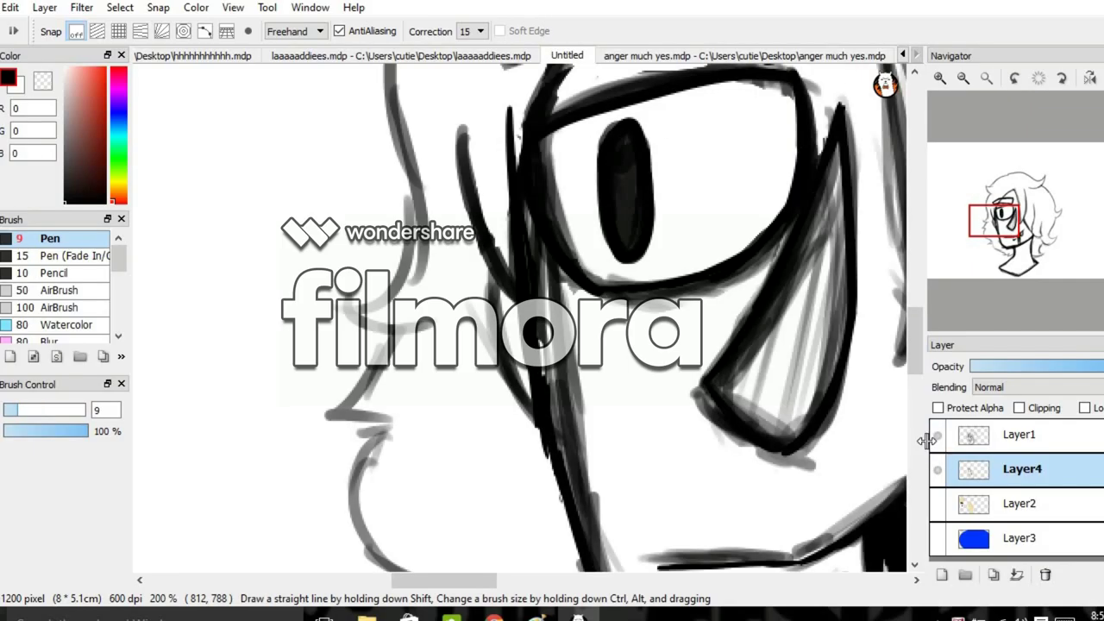
# - Ink the outer hair outline on the eye side and across the crown to the pointed tuft on Layer4
pyautogui.hotkey('ctrl', '-')
pyautogui.hotkey('ctrl', '-')
pyautogui.hotkey('ctrl', '-')
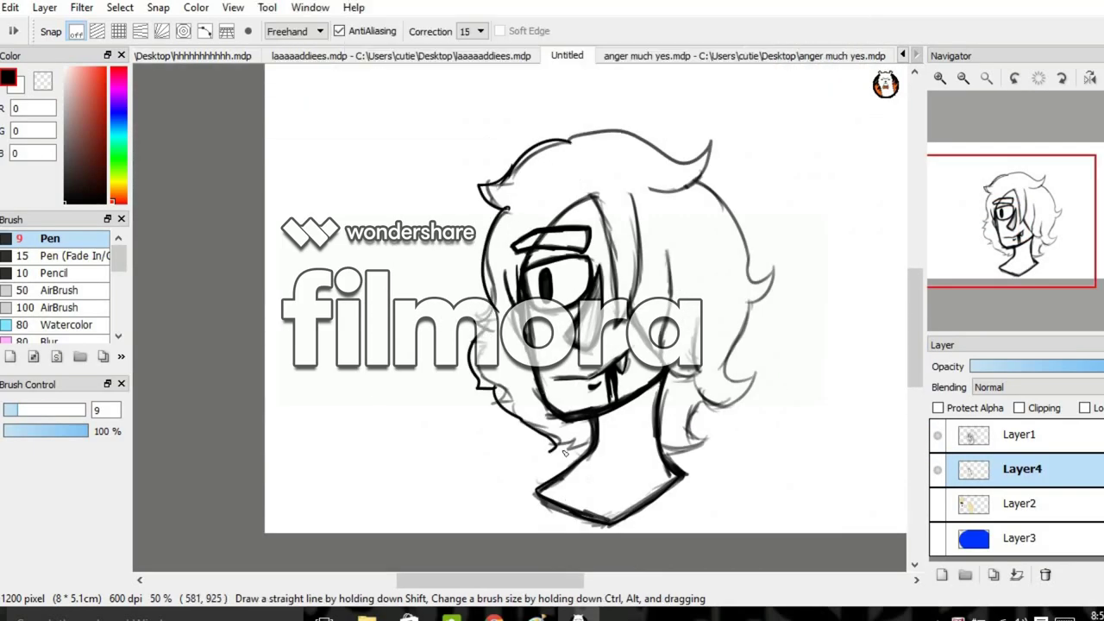
pyautogui.moveTo(657, 155)
pyautogui.mouseDown()
pyautogui.moveTo(715, 140)
pyautogui.moveTo(649, 188)
pyautogui.moveTo(709, 148)
pyautogui.mouseUp()
pyautogui.hotkey('ctrl', '+')
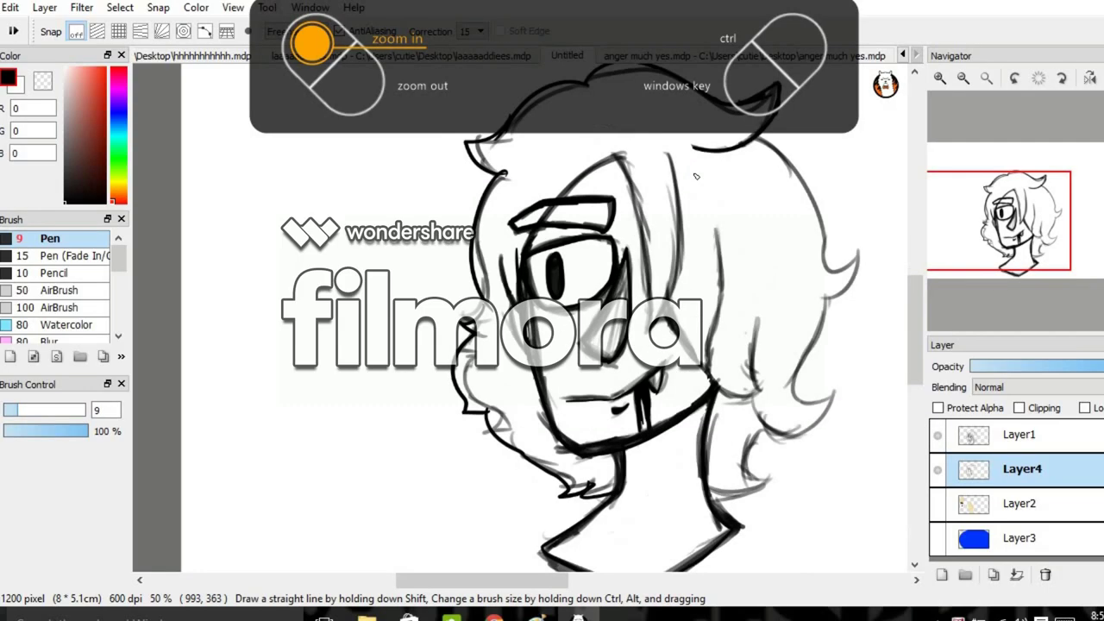
pyautogui.scroll(3, 486, 269)
# - Ink the remaining hair outline, the lower curls and the fringe strands around the face on Layer4
pyautogui.moveTo(655, 121)
pyautogui.mouseDown()
pyautogui.moveTo(743, 269)
pyautogui.moveTo(762, 277)
pyautogui.moveTo(770, 321)
pyautogui.mouseUp()
pyautogui.hotkey('ctrl', 'z')
pyautogui.hotkey('ctrl', 'z')
pyautogui.moveTo(1040, 242); pyautogui.dragTo(1026, 289)
pyautogui.hotkey('ctrl', '-')
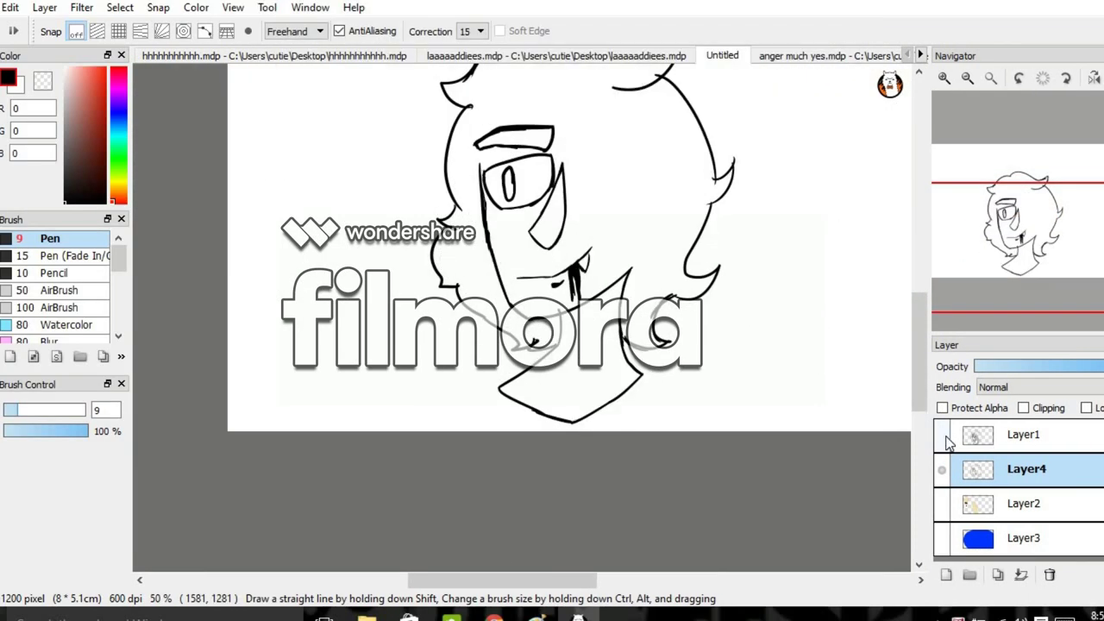
pyautogui.click(942, 435)
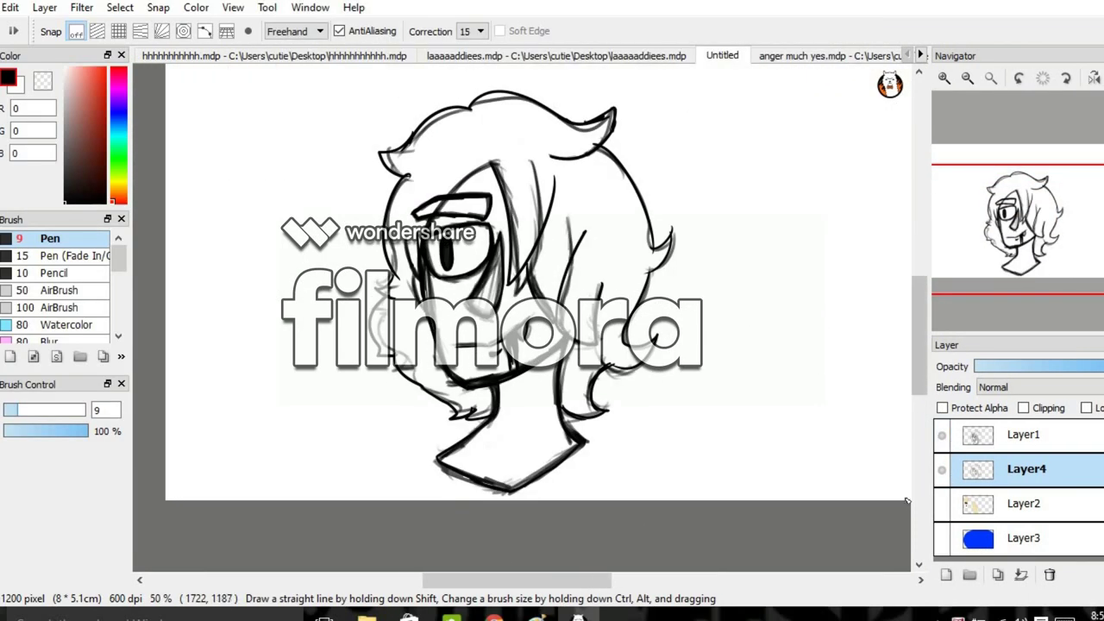
pyautogui.moveTo(484, 166); pyautogui.dragTo(540, 201)
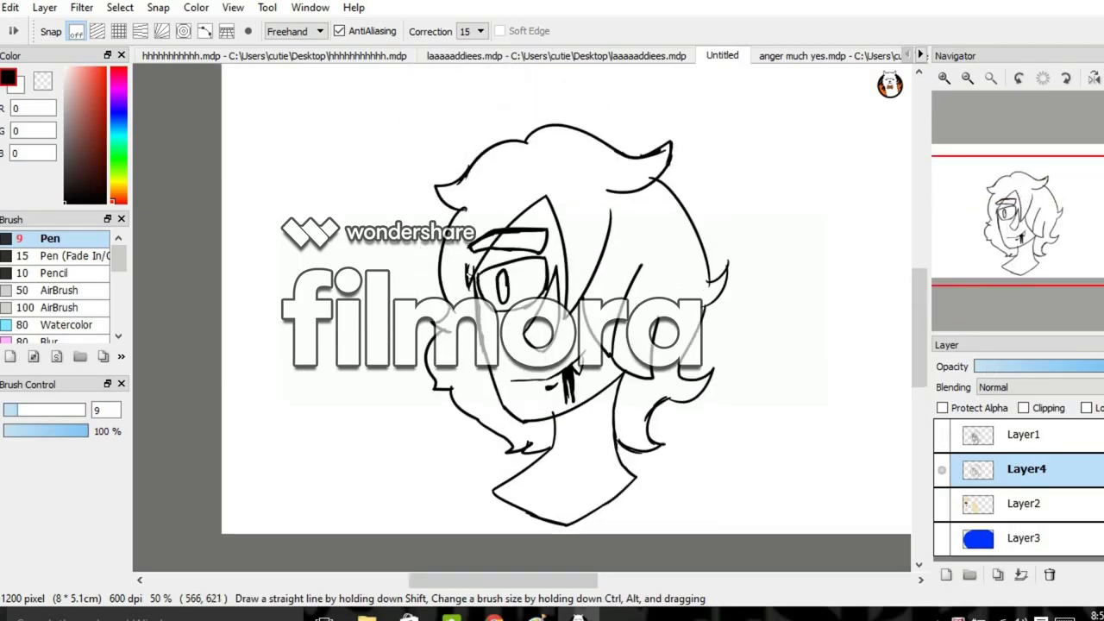
# - Clean up the overlapping hair lines on Layer4 with a 23 px eraser
pyautogui.scroll(5, 466, 335)
pyautogui.moveTo(1038, 195); pyautogui.dragTo(1027, 204)
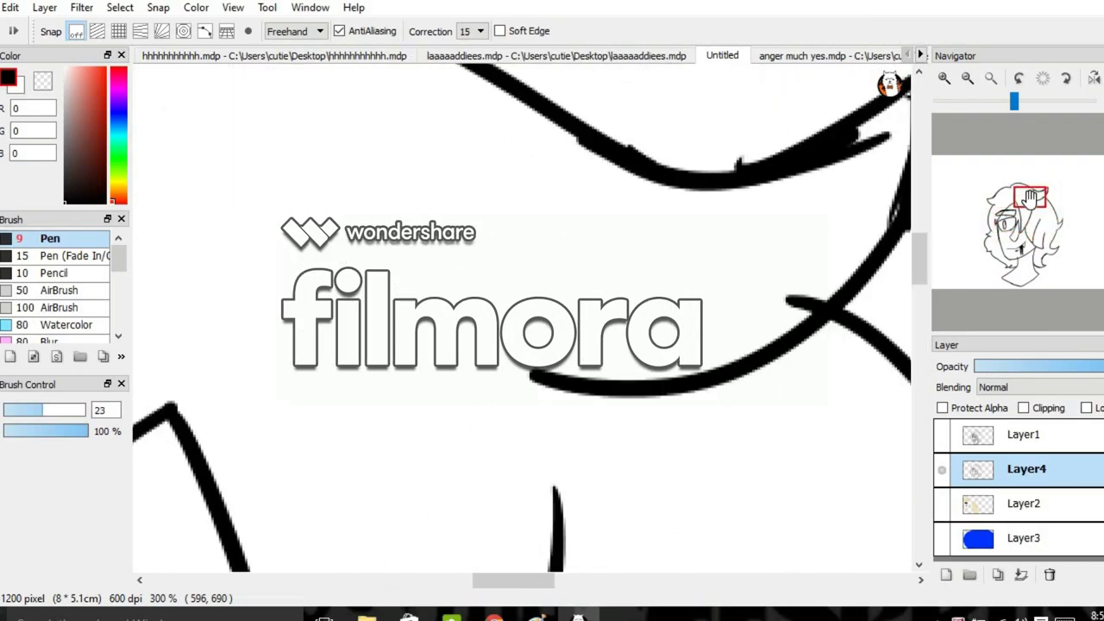
pyautogui.click(989, 78)
pyautogui.scroll(2, 547, 485)
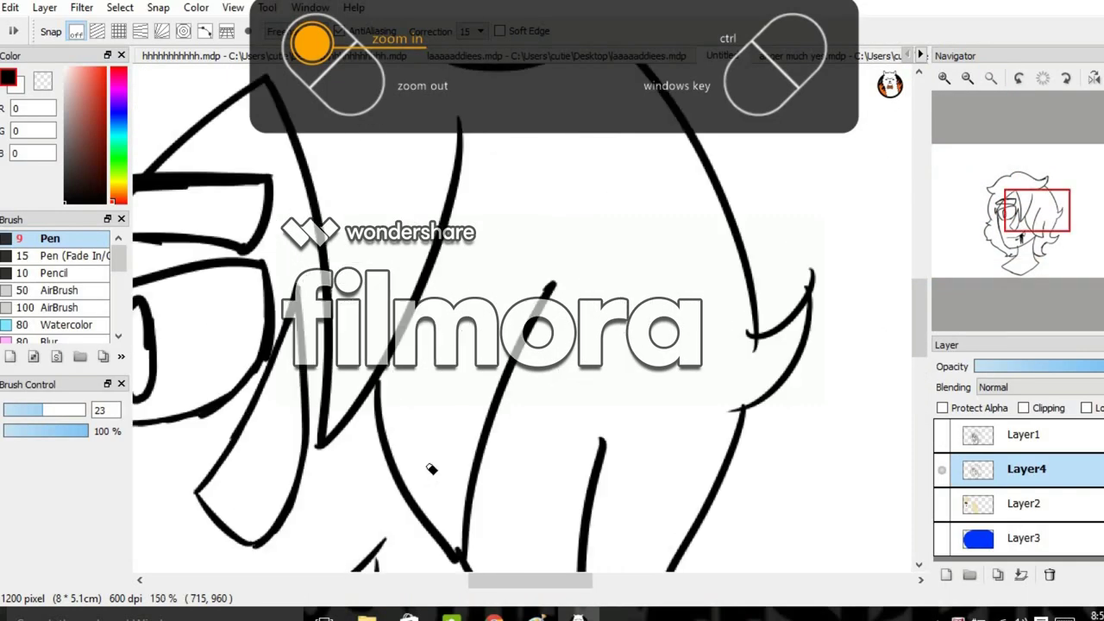
pyautogui.scroll(-2, 376, 466)
# - Hatch the eyebrow and nose on Layer4 with the 10 px Pencil and show Layer2 and Layer3 again
pyautogui.press('b')
pyautogui.scroll(3, 431, 319)
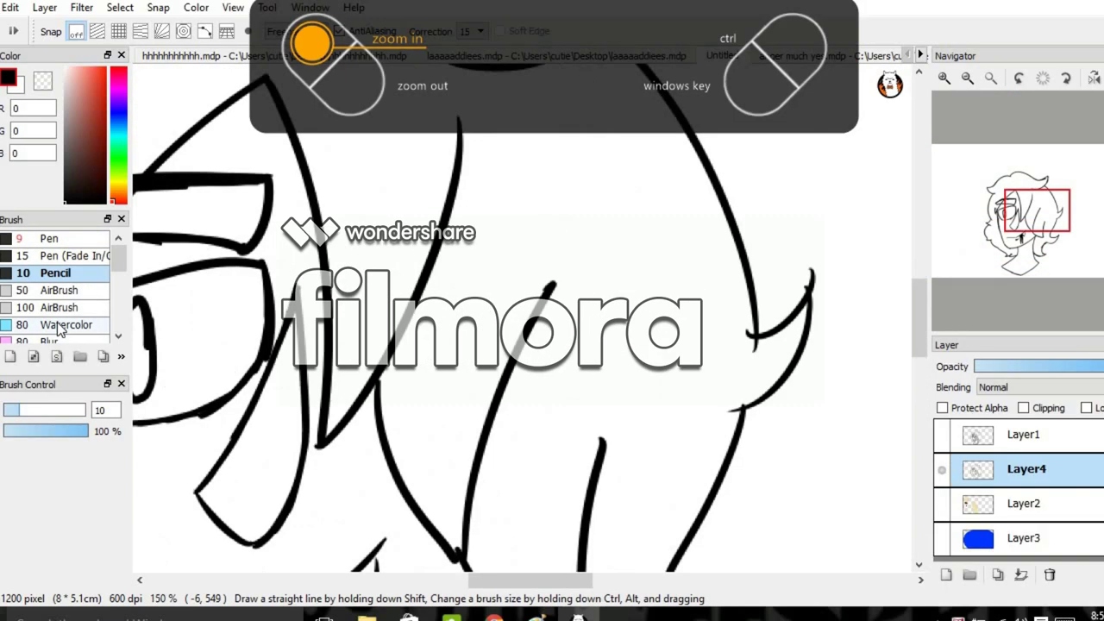
pyautogui.moveTo(684, 220); pyautogui.dragTo(642, 380)
pyautogui.moveTo(689, 173); pyautogui.dragTo(617, 362)
pyautogui.scroll(-3, 421, 295)
pyautogui.click(942, 504)
pyautogui.click(942, 538)
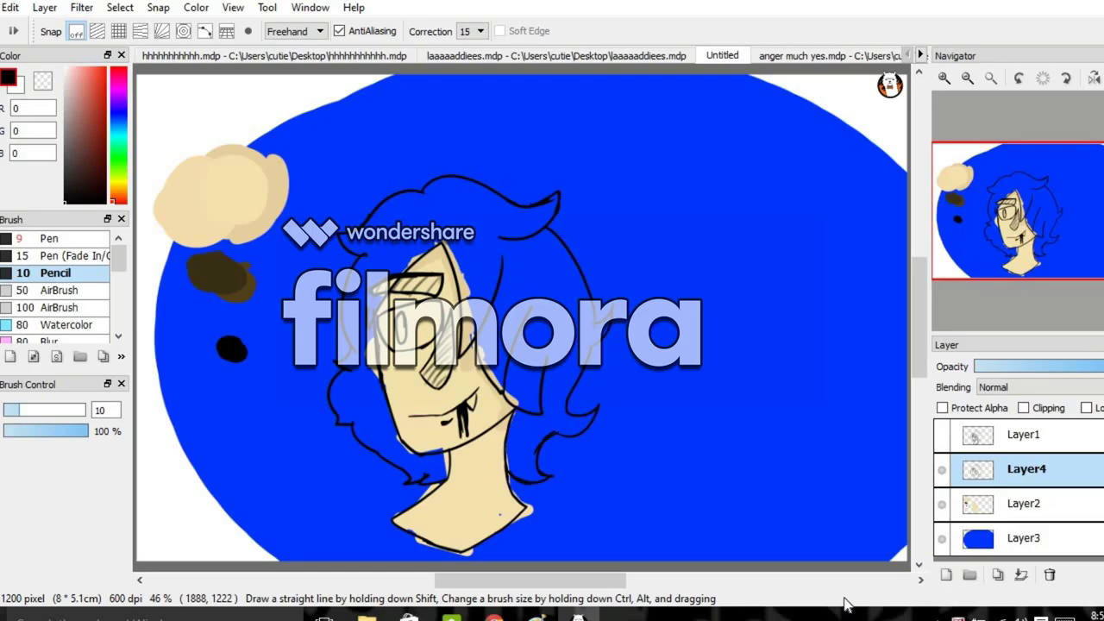
# - Paint the nose dull red, RGB 151, 84, 84, on Layer2 with a 50 px Pen
pyautogui.click(48, 238)
pyautogui.click(62, 413)
pyautogui.click(81, 75)
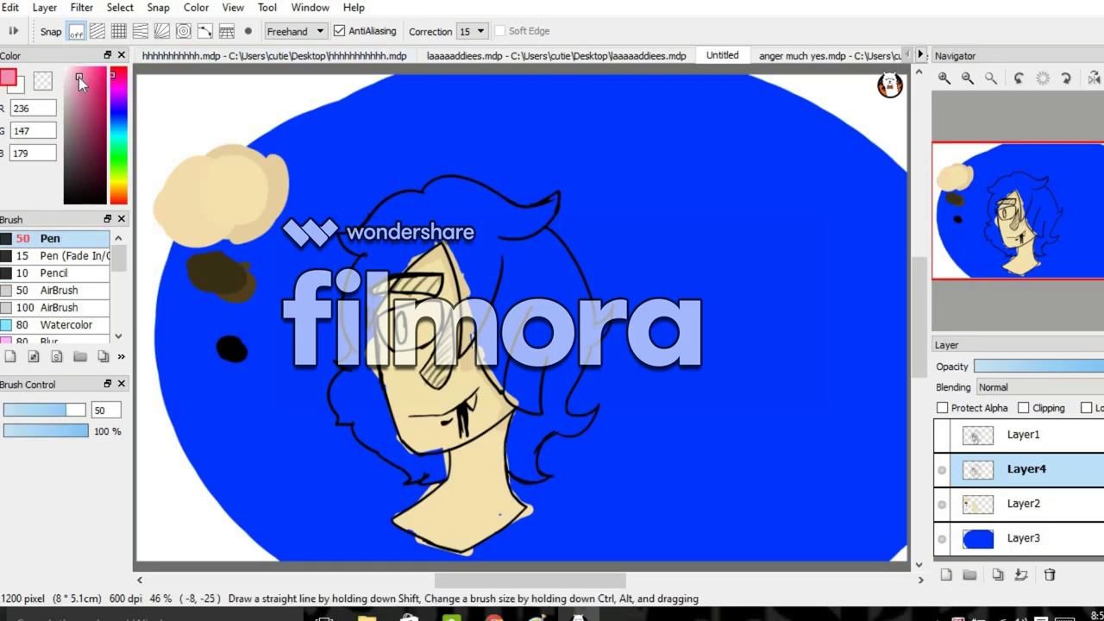
pyautogui.scroll(4, 691, 431)
pyautogui.click(1027, 503)
pyautogui.click(81, 97)
pyautogui.moveTo(682, 224)
pyautogui.mouseDown()
pyautogui.moveTo(634, 327)
pyautogui.moveTo(643, 371)
pyautogui.moveTo(642, 274)
pyautogui.mouseUp()
pyautogui.keyDown('alt'); pyautogui.click(690, 200); pyautogui.keyUp('alt')
pyautogui.moveTo(683, 243); pyautogui.dragTo(604, 331)
pyautogui.moveTo(698, 181); pyautogui.dragTo(646, 318)
pyautogui.moveTo(695, 149); pyautogui.dragTo(672, 210)
# - Paint a blue-violet swatch, RGB 92, 99, 170, beside the tan ones on Layer2 and choose the darker RGB 67, 60, 150
pyautogui.scroll(-4, 609, 332)
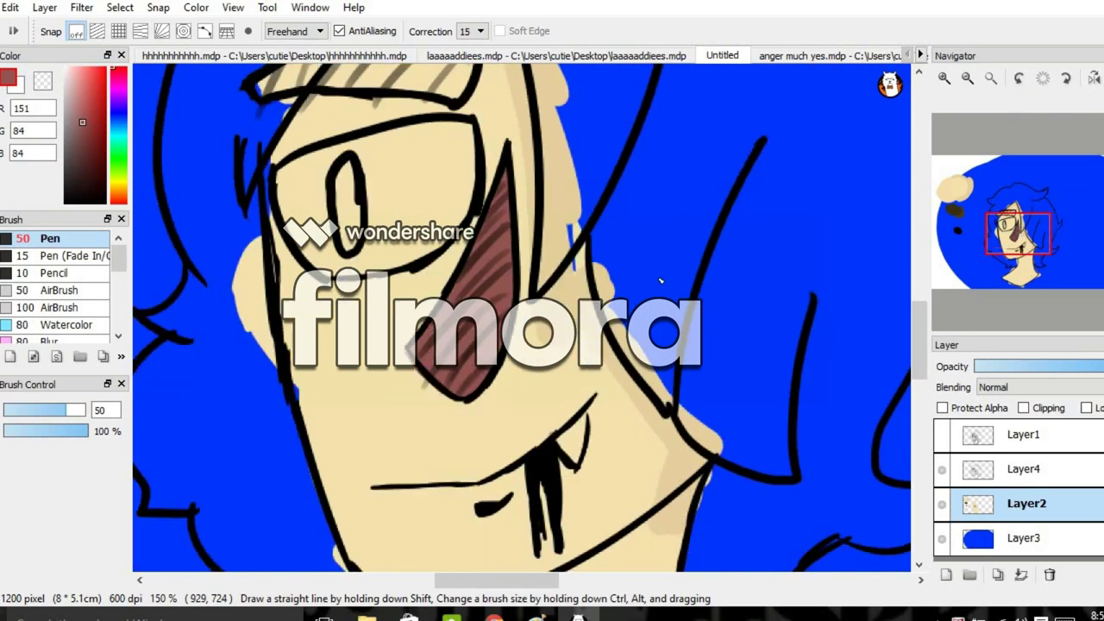
pyautogui.click(83, 112)
pyautogui.moveTo(194, 120); pyautogui.dragTo(216, 134)
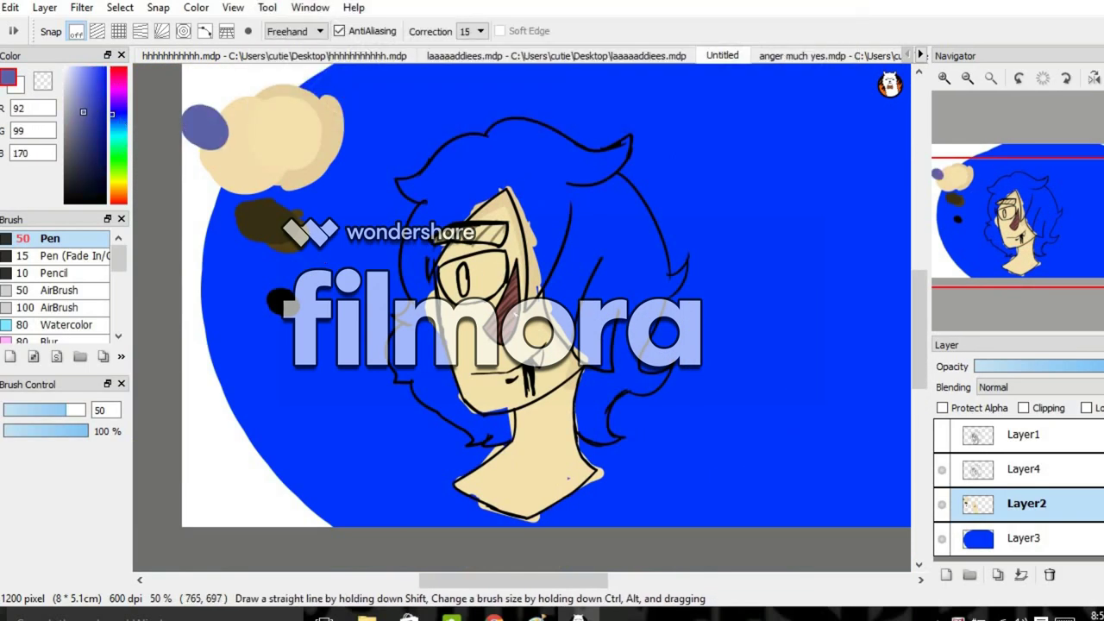
pyautogui.click(115, 109)
pyautogui.scroll(4, 203, 121)
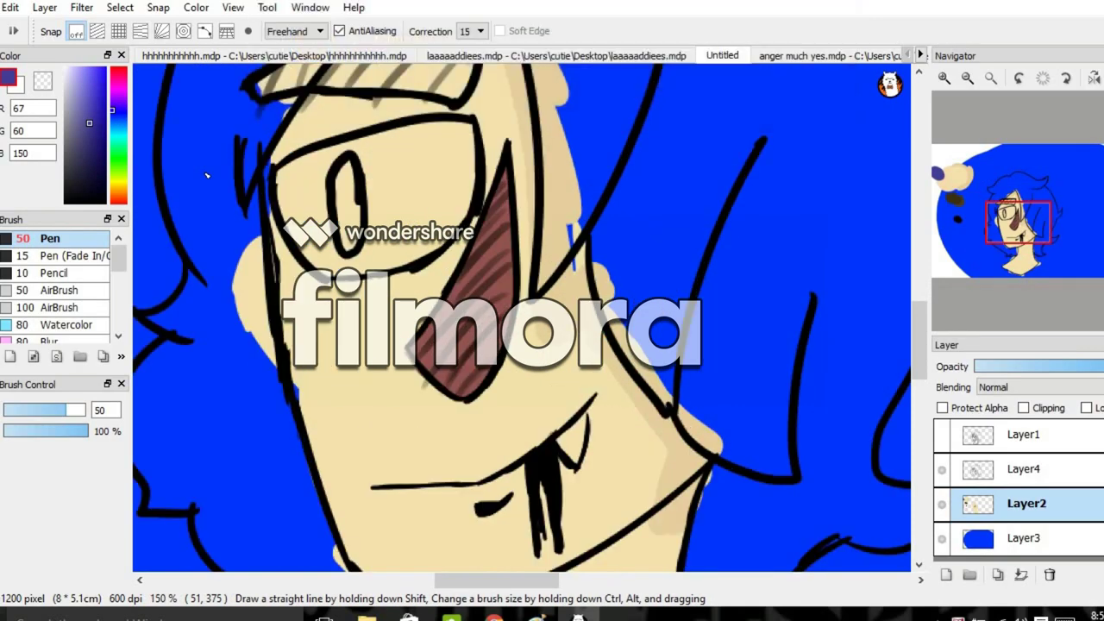
# - Sample the dark brown swatch, RGB 58, 47, 24, and add a new layer above Layer2 for the hair colour
pyautogui.scroll(-3, 207, 176)
pyautogui.keyDown('alt'); pyautogui.click(207, 176); pyautogui.keyUp('alt')
pyautogui.moveTo(466, 128); pyautogui.dragTo(376, 258)
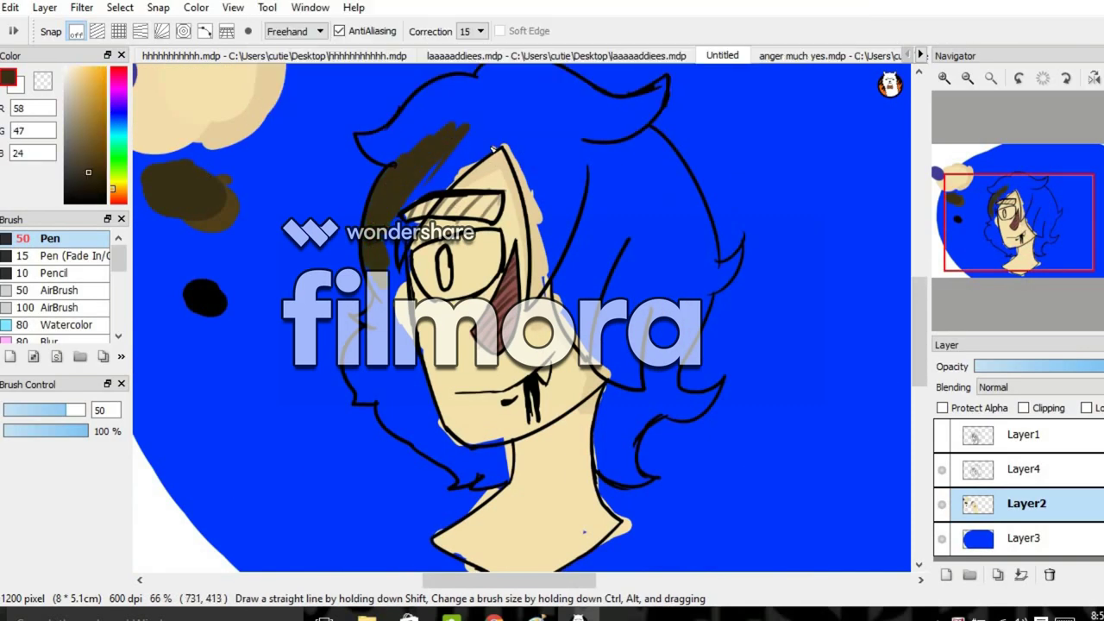
pyautogui.hotkey('ctrl', 'z')
pyautogui.click(946, 575)
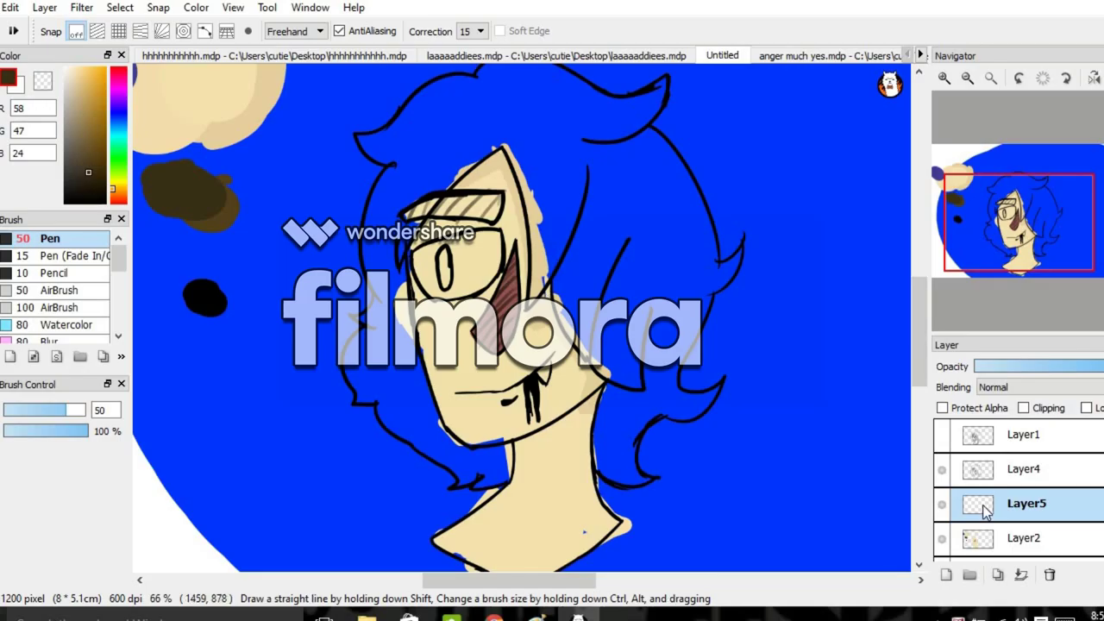
# - Move Layer5 below Layer2 and paint dark brown hair around the forehead and crown with the 50 px Pen
pyautogui.moveTo(973, 500); pyautogui.dragTo(973, 539)
pyautogui.moveTo(496, 138); pyautogui.dragTo(529, 258)
pyautogui.moveTo(464, 221); pyautogui.dragTo(377, 219)
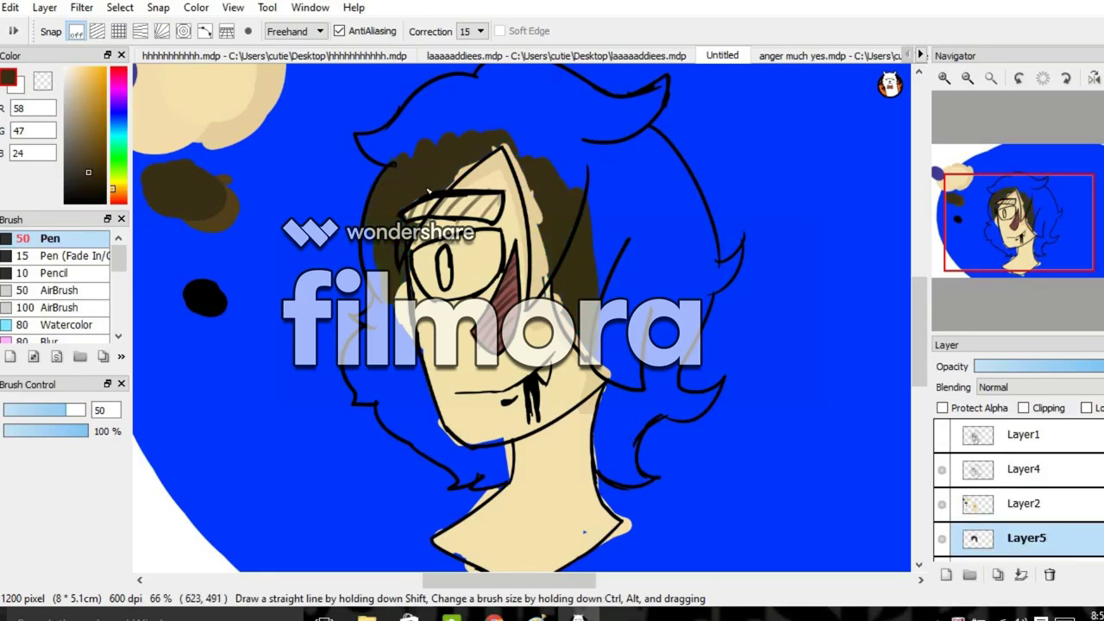
pyautogui.moveTo(436, 198); pyautogui.dragTo(539, 276)
pyautogui.moveTo(665, 259)
pyautogui.mouseDown()
pyautogui.moveTo(658, 208)
pyautogui.moveTo(528, 193)
pyautogui.mouseUp()
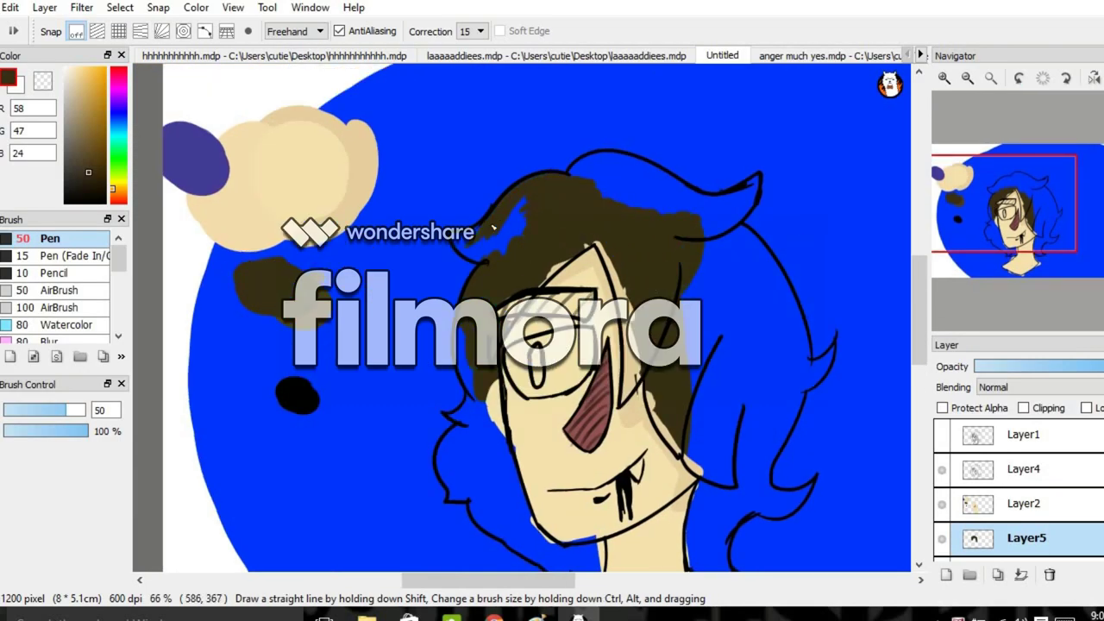
# - Paint the rest of the hair dark brown on Layer5, covering the back of the head, the lower locks and the outer curls
pyautogui.moveTo(535, 231)
pyautogui.mouseDown()
pyautogui.moveTo(701, 341)
pyautogui.moveTo(733, 483)
pyautogui.mouseUp()
pyautogui.moveTo(742, 223)
pyautogui.mouseDown()
pyautogui.moveTo(754, 457)
pyautogui.moveTo(772, 517)
pyautogui.mouseUp()
pyautogui.moveTo(574, 575)
pyautogui.mouseDown()
pyautogui.moveTo(517, 403)
pyautogui.moveTo(536, 427)
pyautogui.mouseUp()
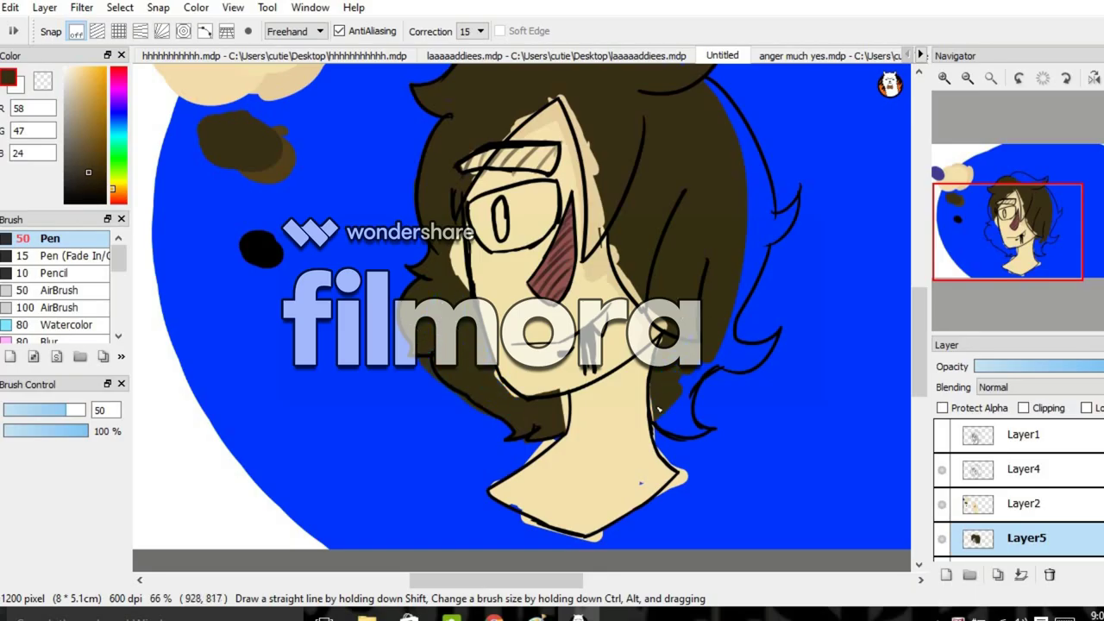
pyautogui.moveTo(723, 82); pyautogui.dragTo(759, 250)
pyautogui.moveTo(785, 203); pyautogui.dragTo(733, 371)
pyautogui.moveTo(777, 328); pyautogui.dragTo(739, 340)
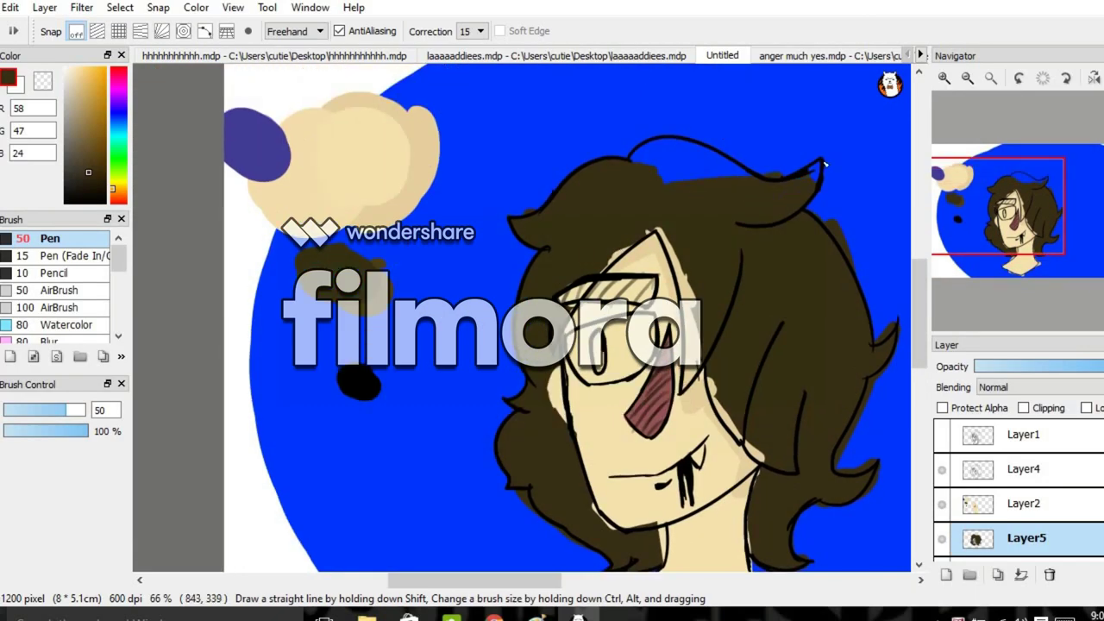
# - Erase the skin colour inside the eyebrow and beyond the hairline on Layer2 with a 23 px eraser
pyautogui.click(1027, 503)
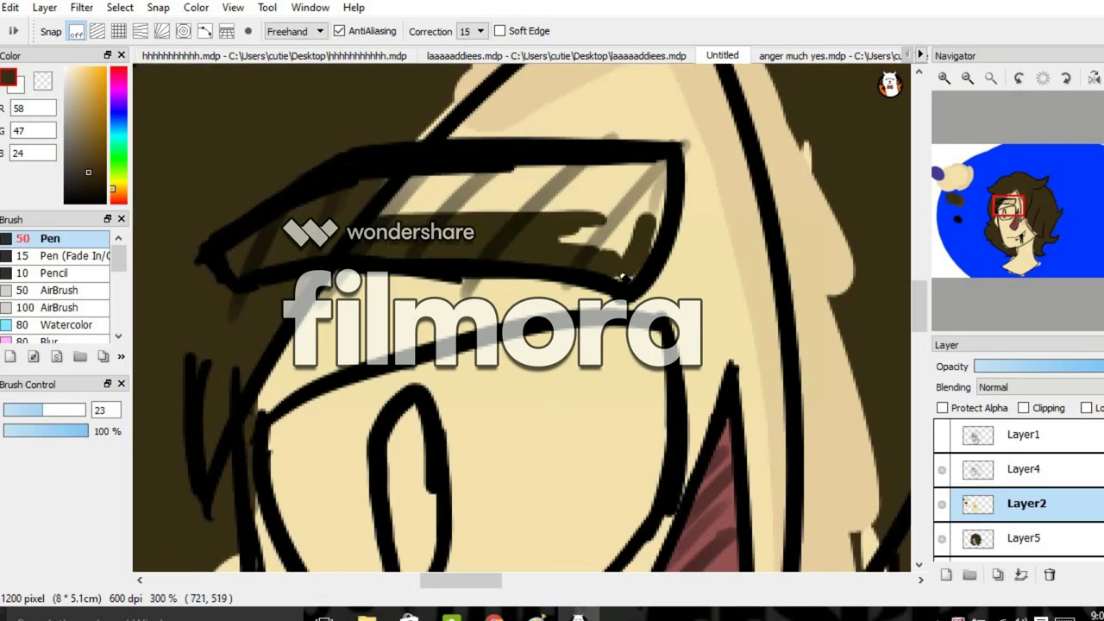
pyautogui.moveTo(665, 179)
pyautogui.mouseDown()
pyautogui.moveTo(476, 193)
pyautogui.moveTo(560, 250)
pyautogui.mouseUp()
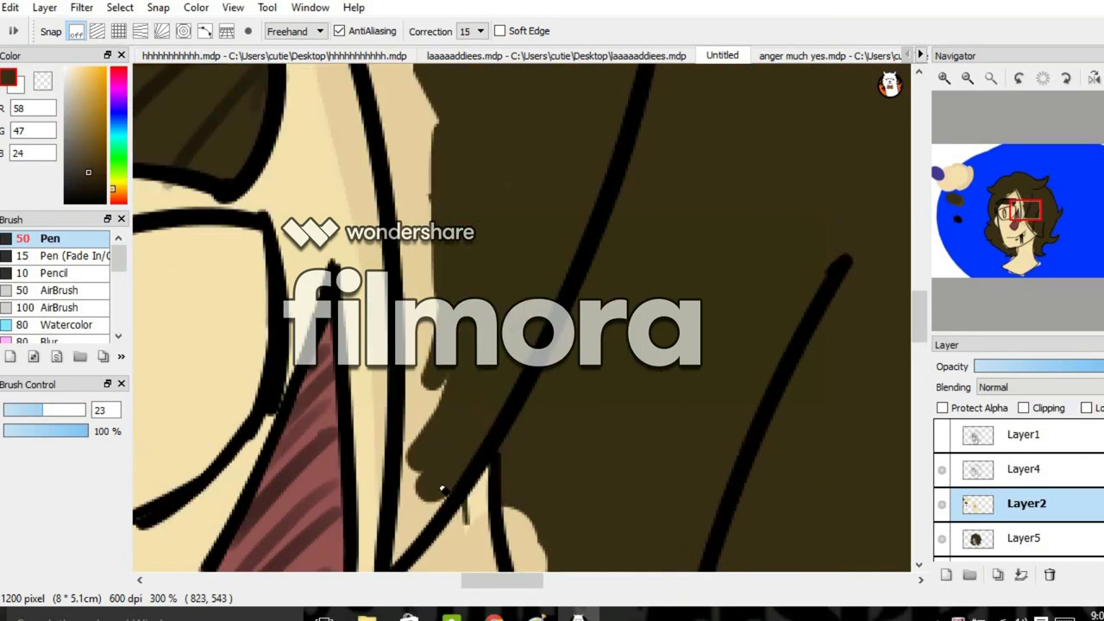
pyautogui.moveTo(401, 565); pyautogui.dragTo(444, 293)
pyautogui.moveTo(436, 384); pyautogui.dragTo(371, 64)
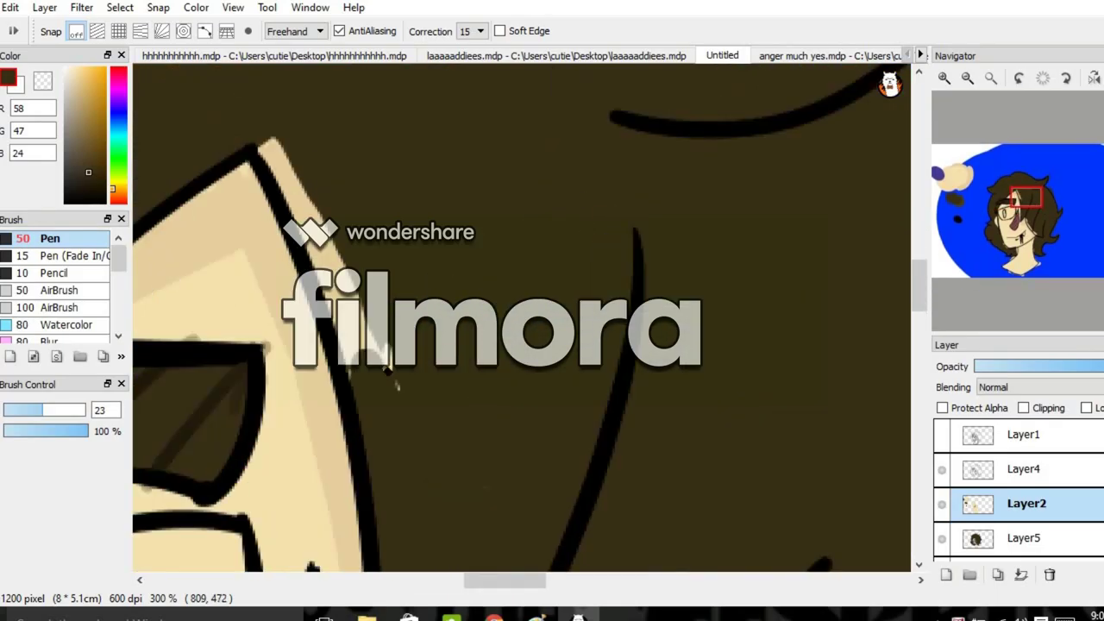
pyautogui.moveTo(389, 370); pyautogui.dragTo(301, 192)
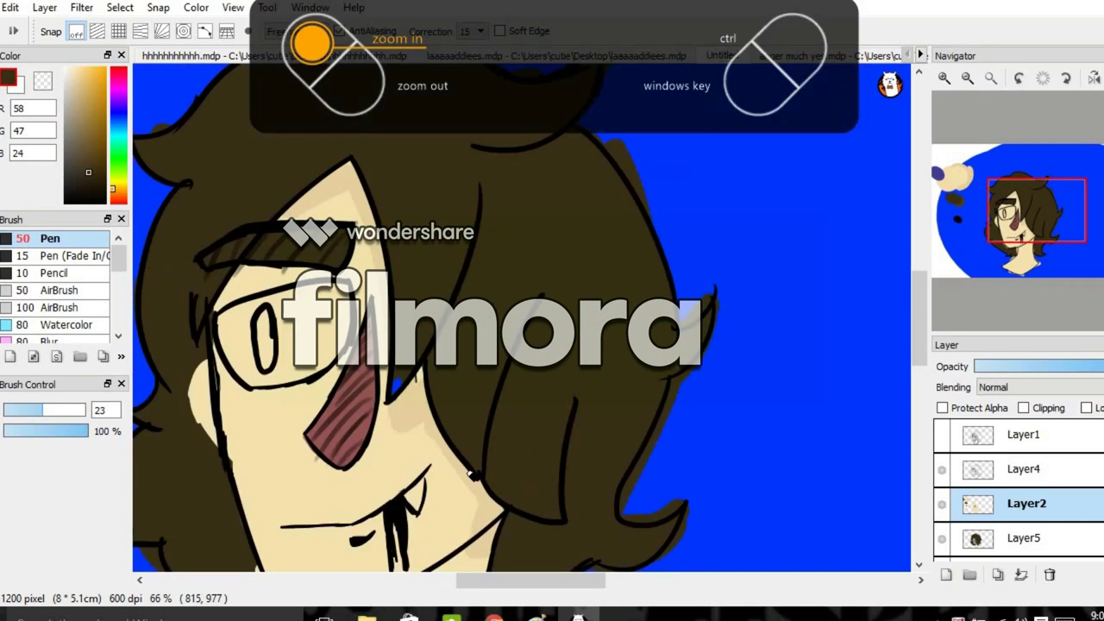
pyautogui.scroll(4, 473, 475)
pyautogui.moveTo(892, 449); pyautogui.dragTo(593, 258)
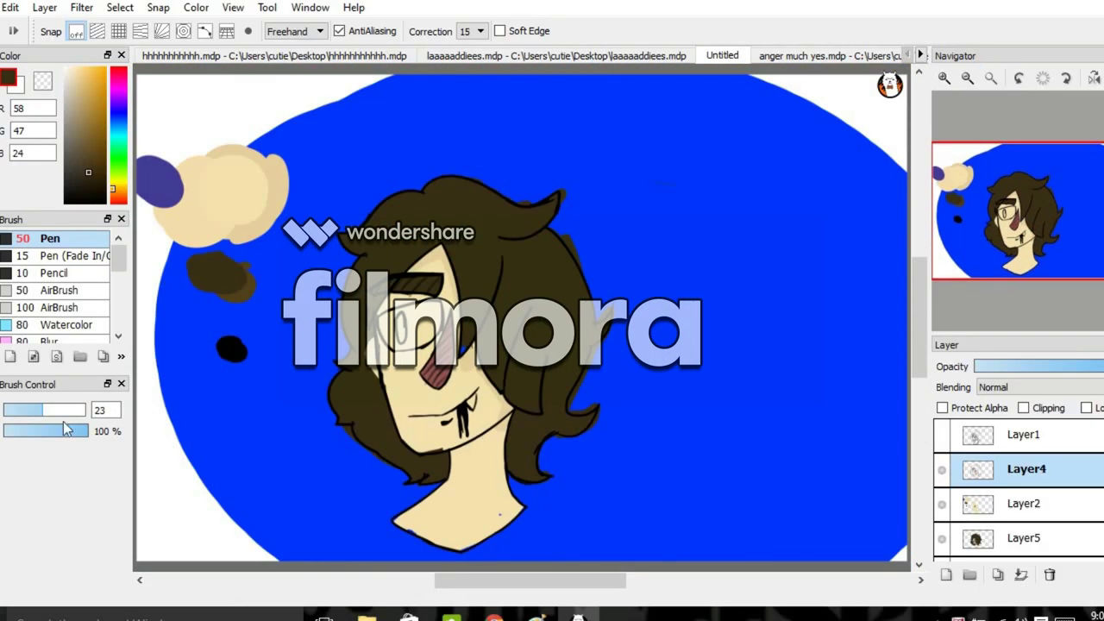
# - Outline the ear in black on Layer4 with a 9 px Pen and tidy its line with a 6.5 px eraser
pyautogui.moveTo(63, 421); pyautogui.dragTo(76, 416)
pyautogui.click(73, 201)
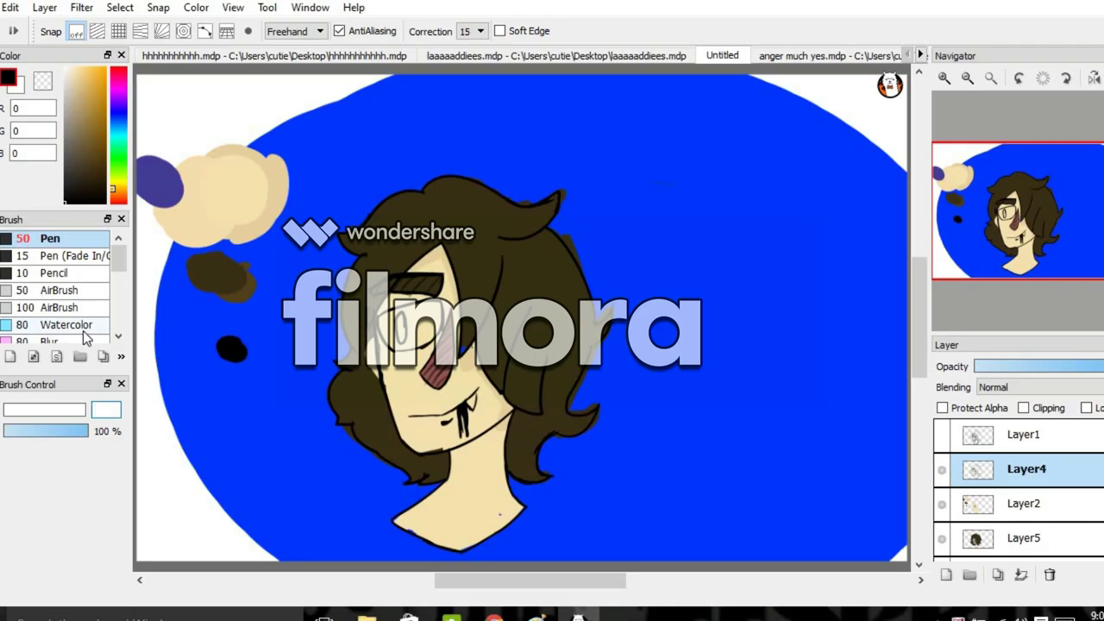
pyautogui.moveTo(73, 405); pyautogui.dragTo(10, 409)
pyautogui.scroll(5, 819, 482)
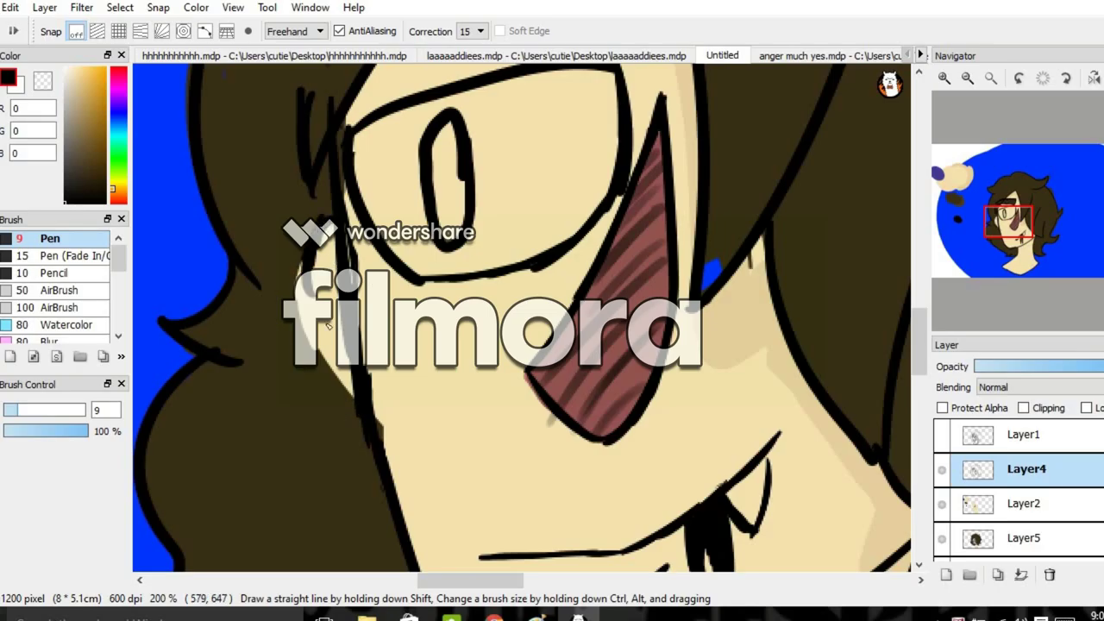
pyautogui.scroll(3, 448, 215)
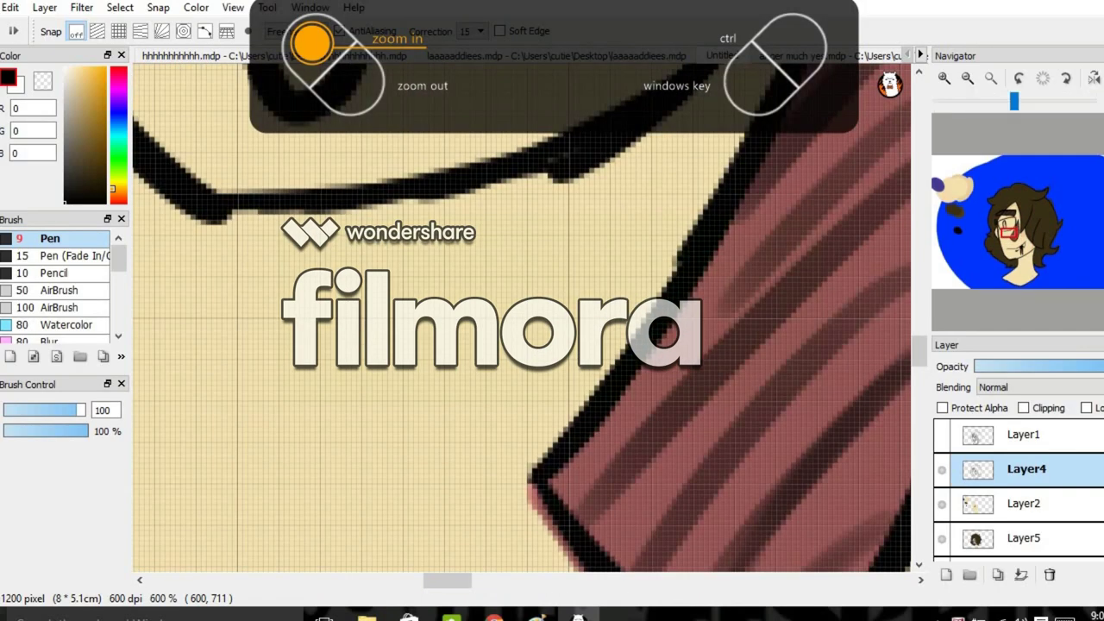
pyautogui.scroll(-1, 449, 215)
pyautogui.scroll(2, 825, 185)
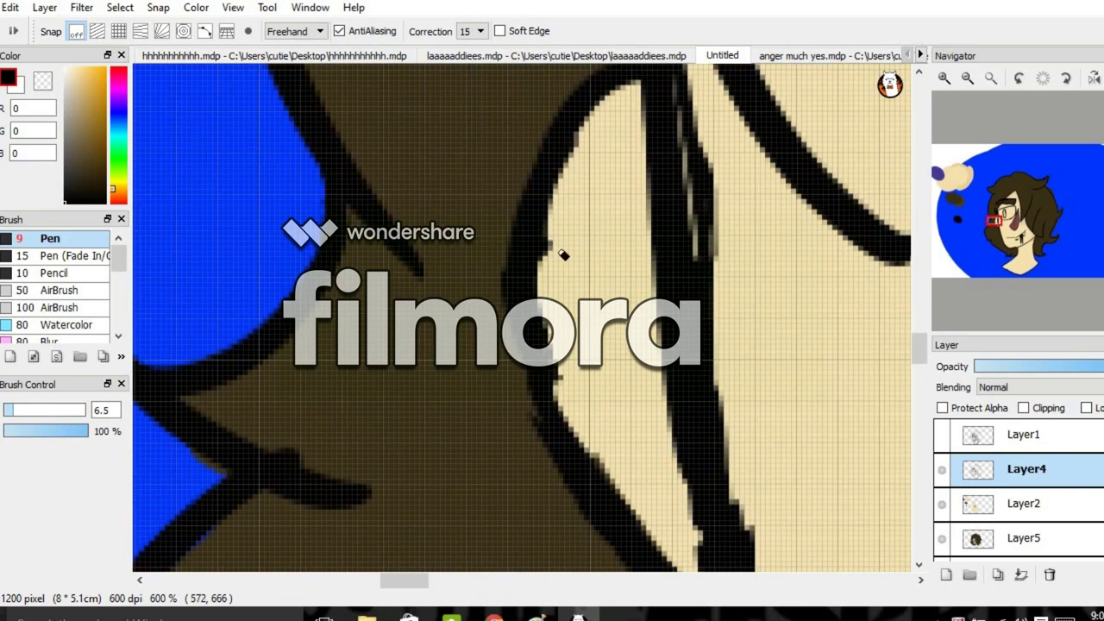
pyautogui.scroll(-2, 485, 251)
pyautogui.moveTo(486, 251)
pyautogui.mouseDown()
pyautogui.moveTo(535, 437)
pyautogui.moveTo(596, 185)
pyautogui.mouseUp()
pyautogui.click(990, 78)
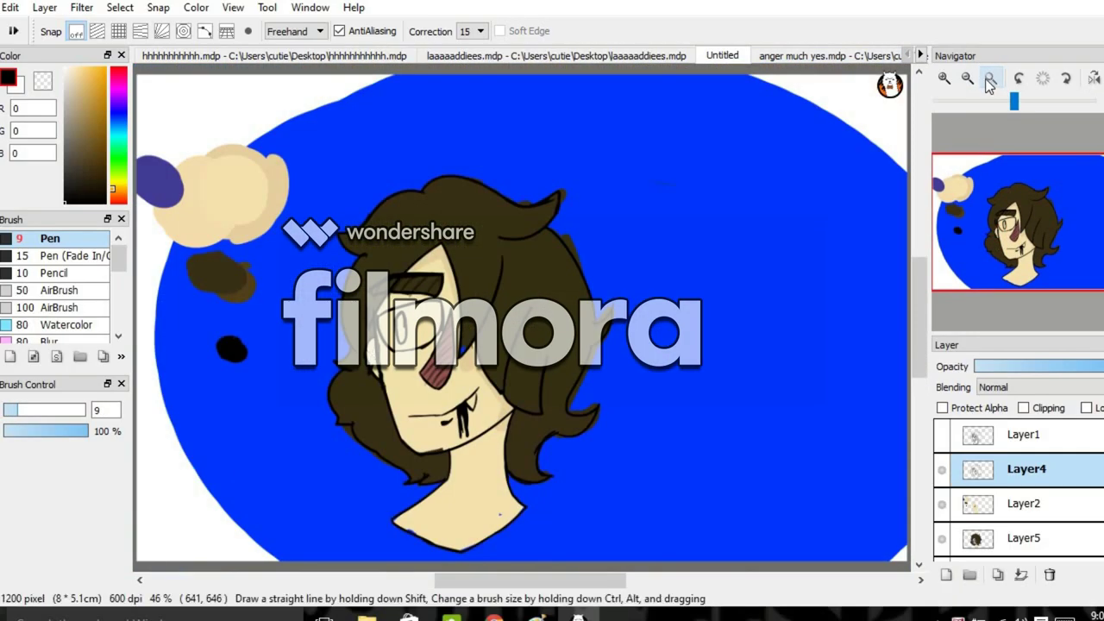
# - Dot a dark grey stud, RGB 57, 56, 55, on the ear lobe with the 9 px Pen
pyautogui.scroll(5, 604, 260)
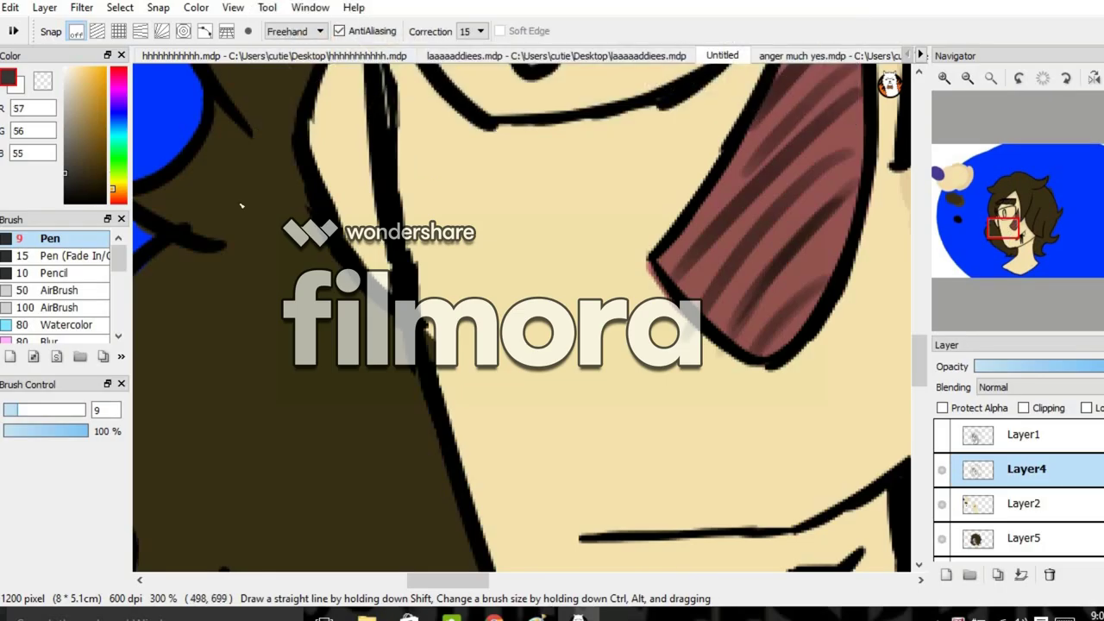
pyautogui.scroll(-5, 604, 260)
pyautogui.scroll(4, 604, 261)
# - Sample the hair's dark brown, RGB 58, 47, 24, and fill the blue gap at the lock beside the nose on Layer5
pyautogui.keyDown('alt'); pyautogui.click(273, 459); pyautogui.keyUp('alt')
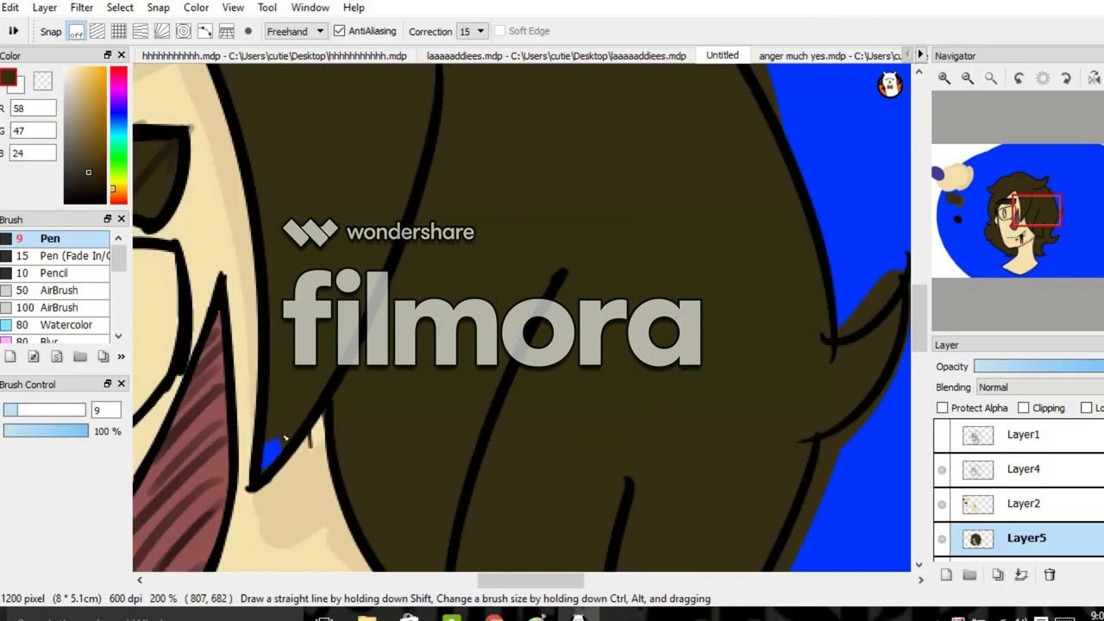
pyautogui.scroll(-4, 318, 433)
pyautogui.scroll(3, 318, 433)
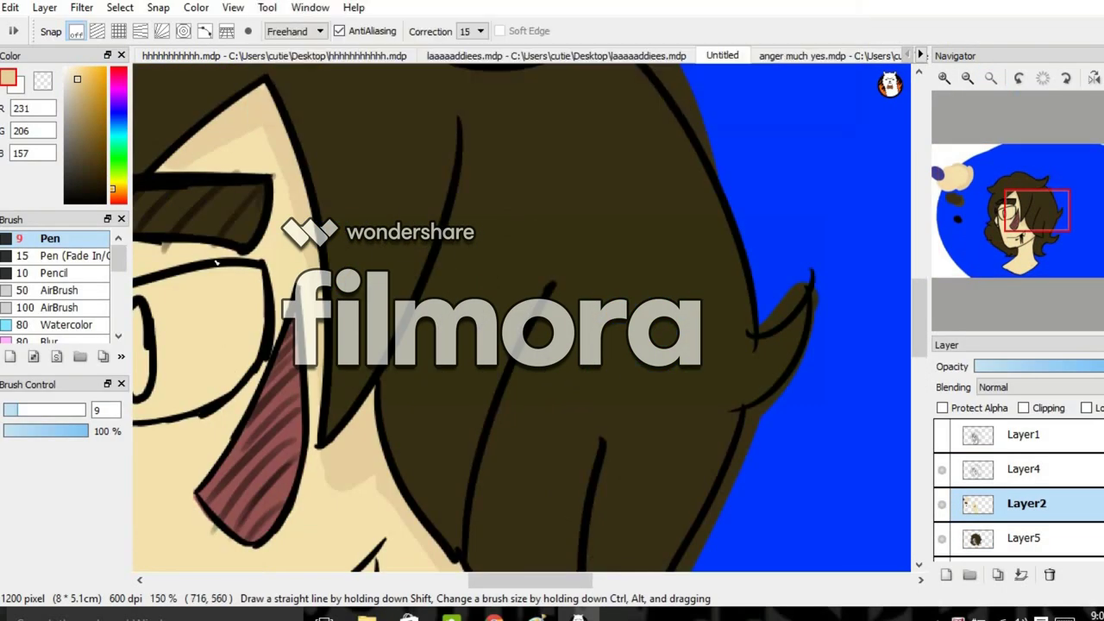
# - Fill the small gaps in the neck's skin colour on Layer2 with the light tan, RGB 245, 226, 175
pyautogui.scroll(2, 318, 433)
pyautogui.moveTo(1007, 250)
pyautogui.mouseDown()
pyautogui.moveTo(1011, 242)
pyautogui.moveTo(1031, 259)
pyautogui.moveTo(1018, 285)
pyautogui.mouseUp()
pyautogui.moveTo(1039, 191); pyautogui.dragTo(1027, 173)
pyautogui.scroll(-3, 517, 345)
# - Erase the hair colour outside the outline on Layer5, from the back of the head down to the lower curls, with a 6.5 px eraser
pyautogui.click(1026, 538)
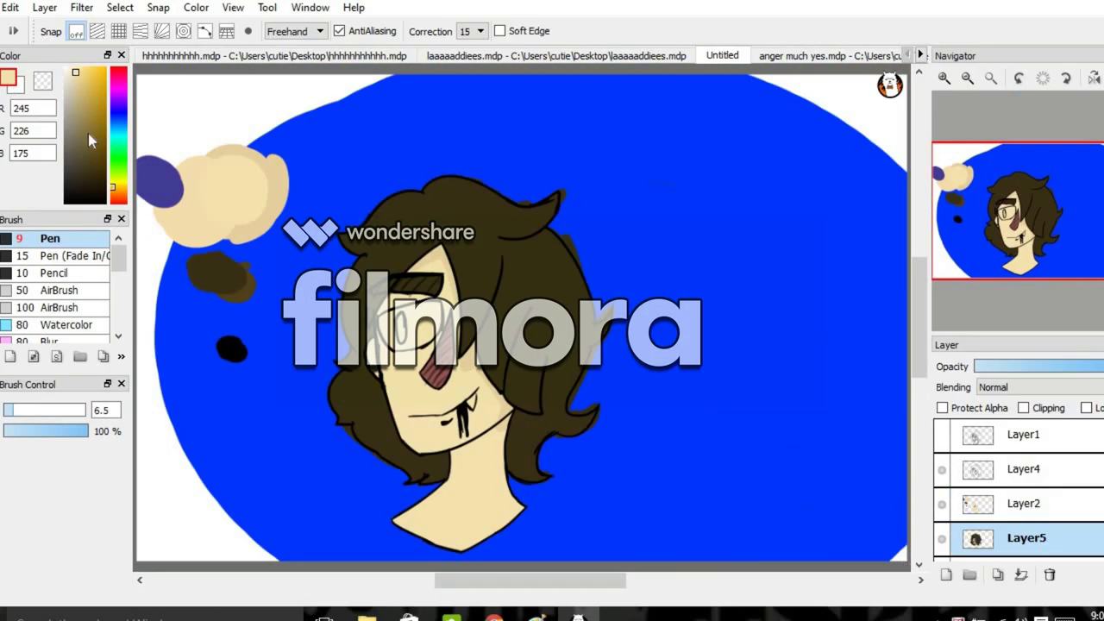
pyautogui.scroll(3, 730, 357)
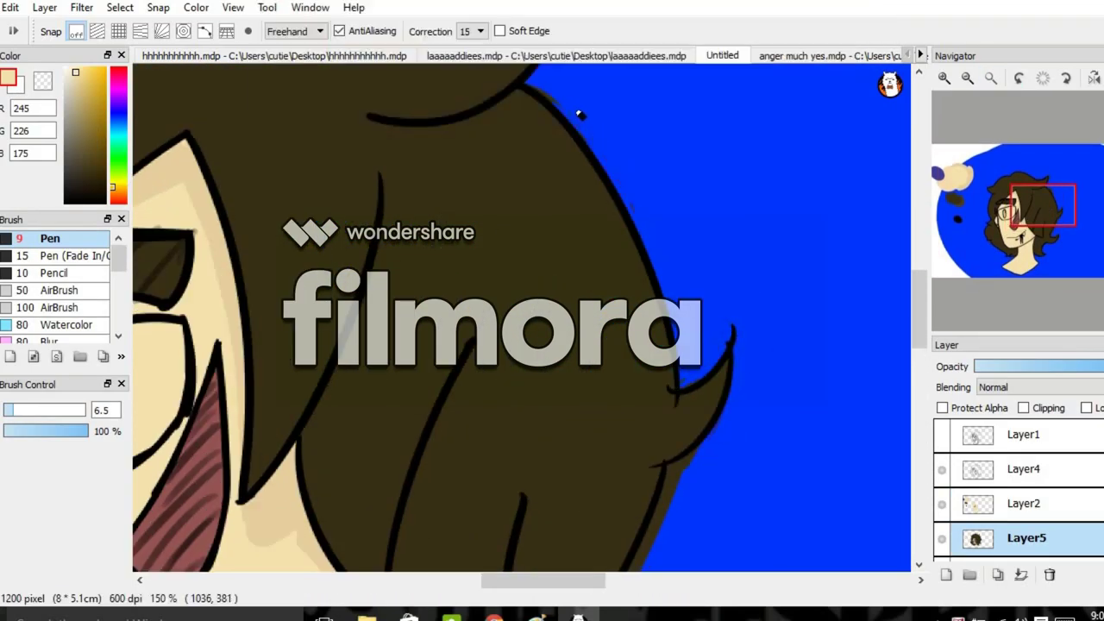
pyautogui.scroll(2, 595, 143)
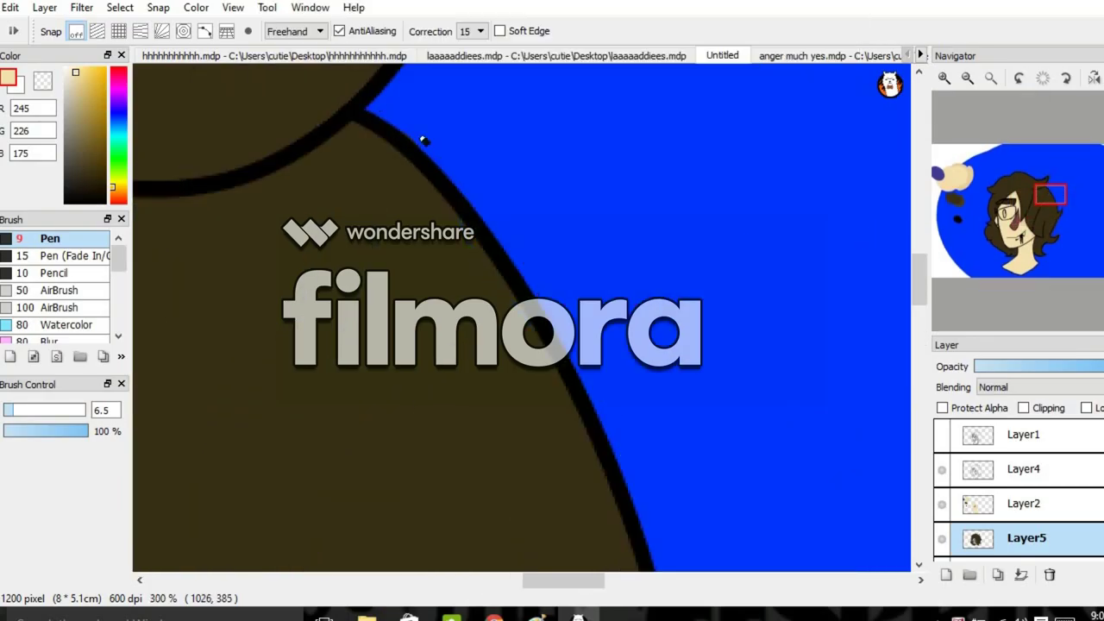
pyautogui.scroll(-5, 652, 425)
pyautogui.scroll(-5, 587, 409)
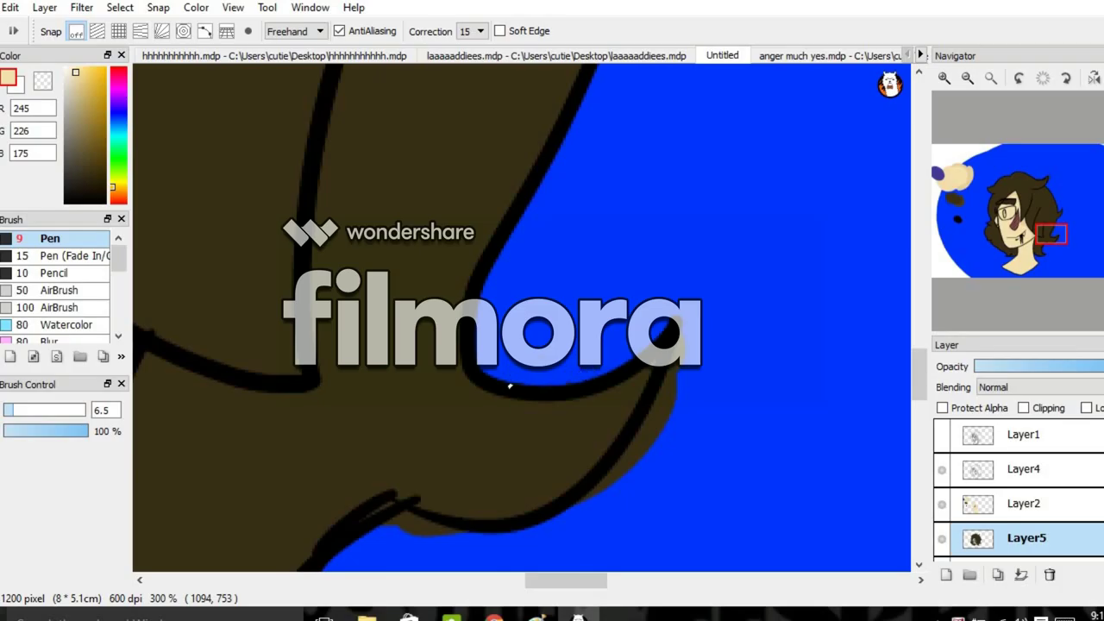
pyautogui.scroll(-5, 690, 407)
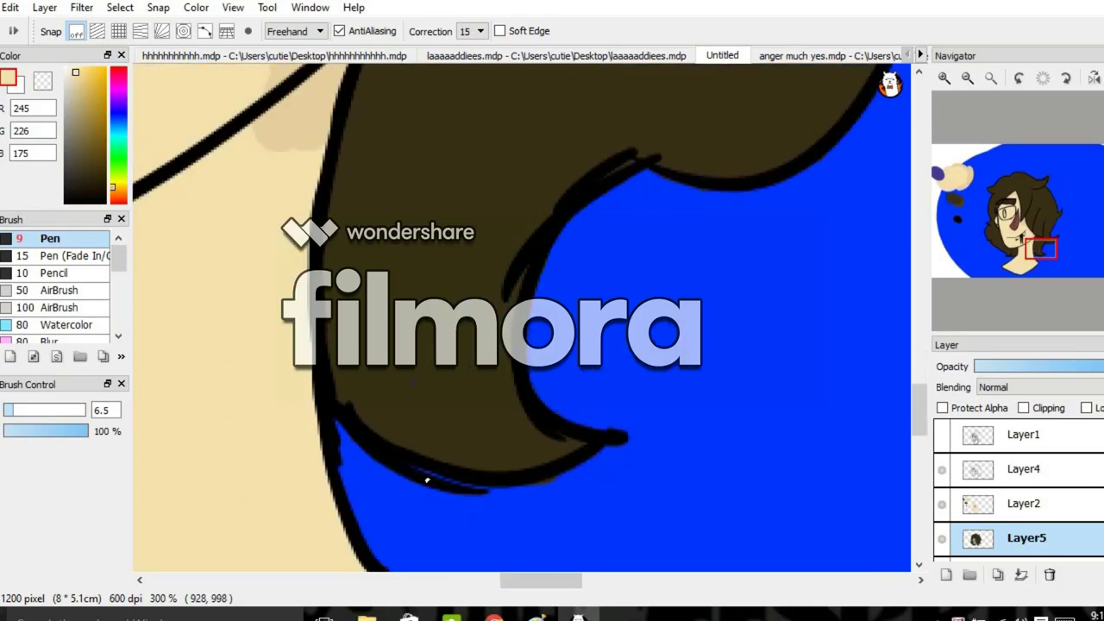
# - Erase the hair colour spilling past the outline of the locks on the face side of Layer5
pyautogui.scroll(-5, 426, 480)
pyautogui.scroll(4, 872, 253)
pyautogui.scroll(-6, 454, 217)
pyautogui.hscroll(-3, 518, 214)
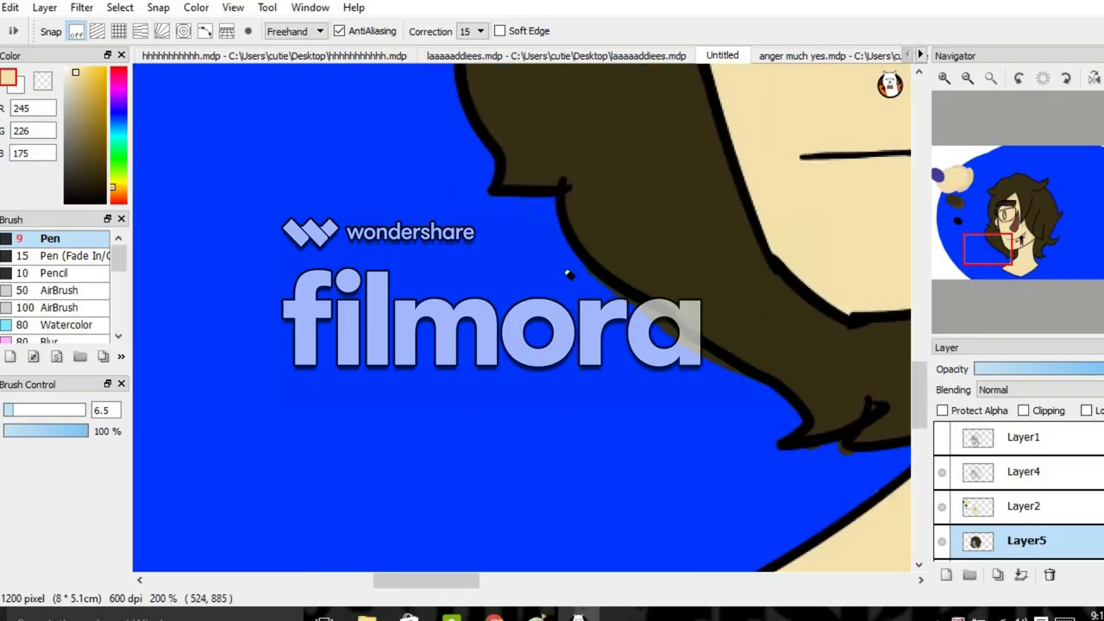
pyautogui.scroll(-5, 526, 537)
pyautogui.scroll(-1, 521, 320)
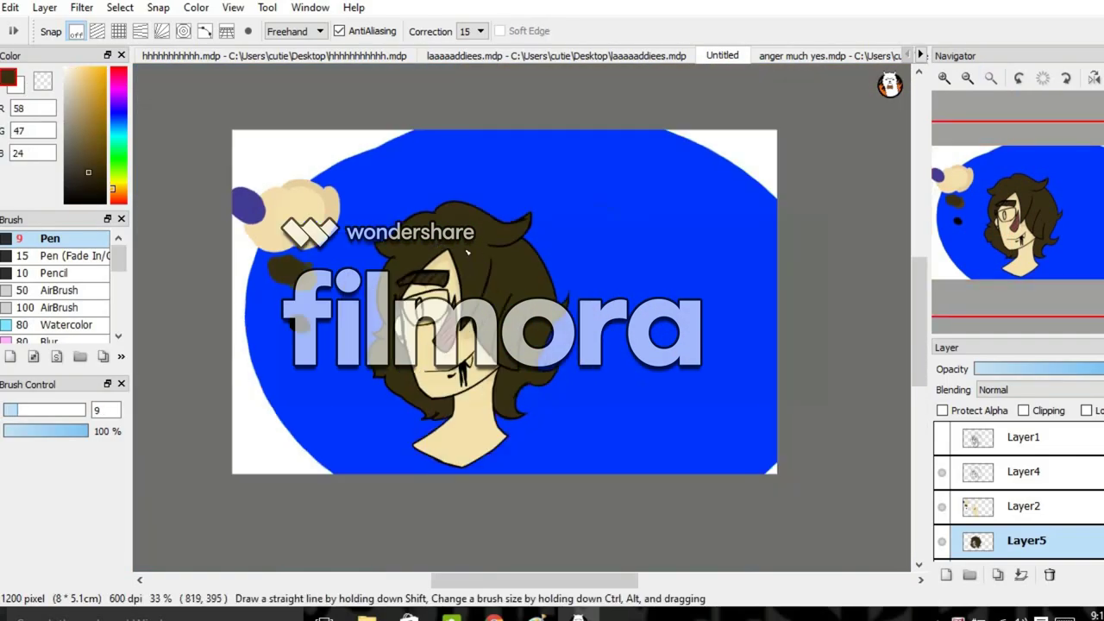
# - Fill the remaining gaps along the hair outline on Layer5 with dark brown, RGB 58, 47, 24, using the 9 px Pen
pyautogui.scroll(4, 709, 302)
pyautogui.scroll(-3, 709, 301)
pyautogui.hscroll(1, 709, 302)
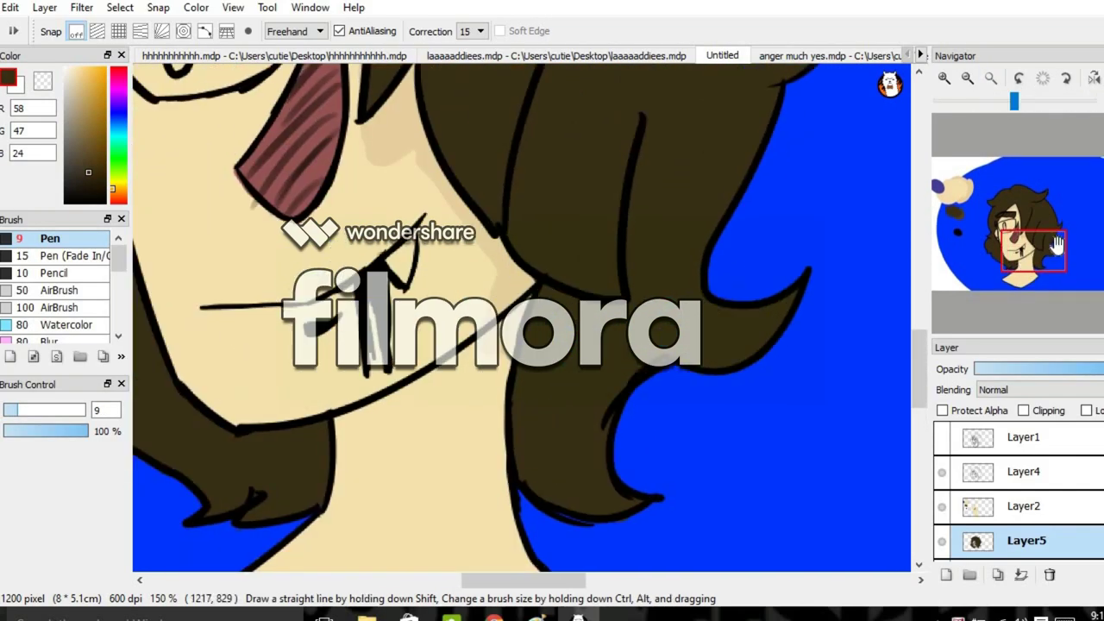
pyautogui.scroll(-4, 709, 302)
# - Add a new layer above Layer2 and colour the eye light grey with a blue-violet pupil, RGB 67, 60, 150
pyautogui.hotkey('ctrl', 'shift', 'n')
pyautogui.scroll(5, 406, 319)
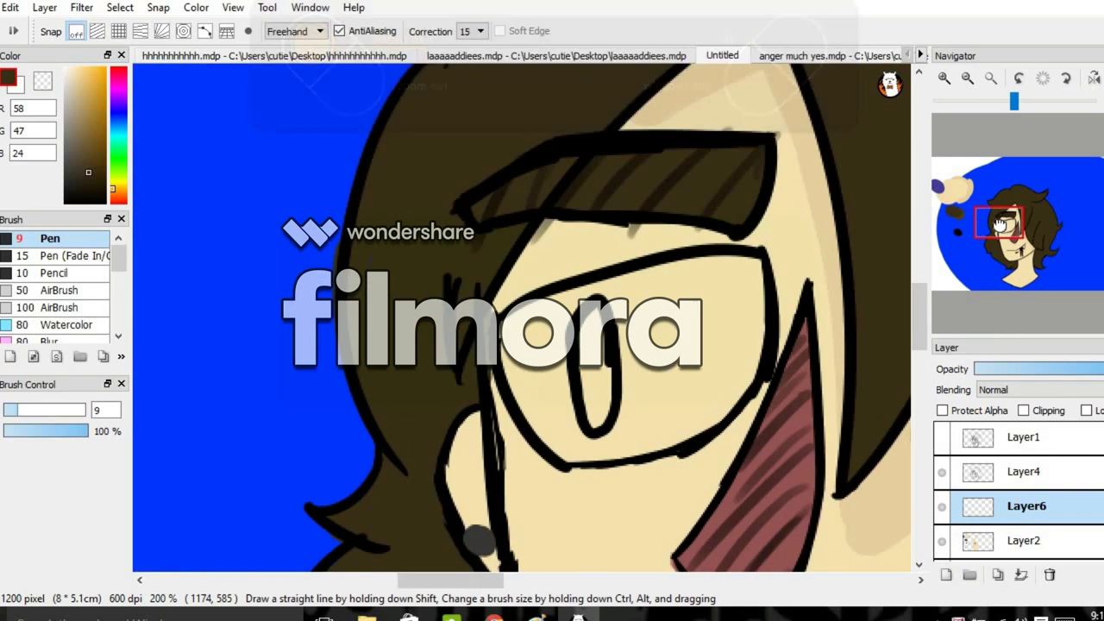
pyautogui.press('x')
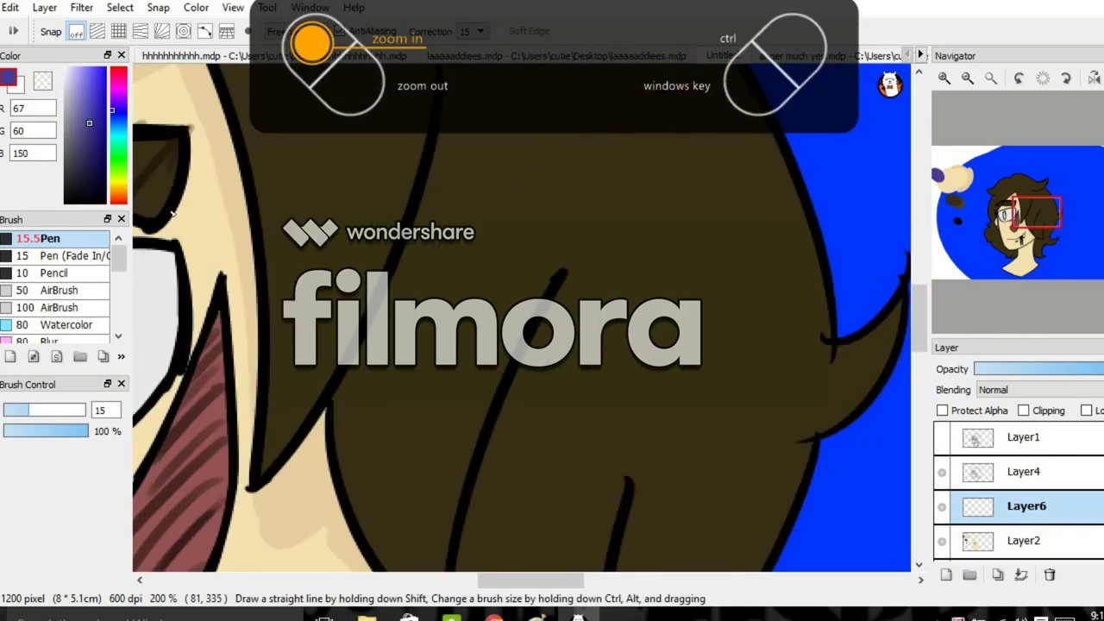
pyautogui.moveTo(706, 298); pyautogui.dragTo(710, 358)
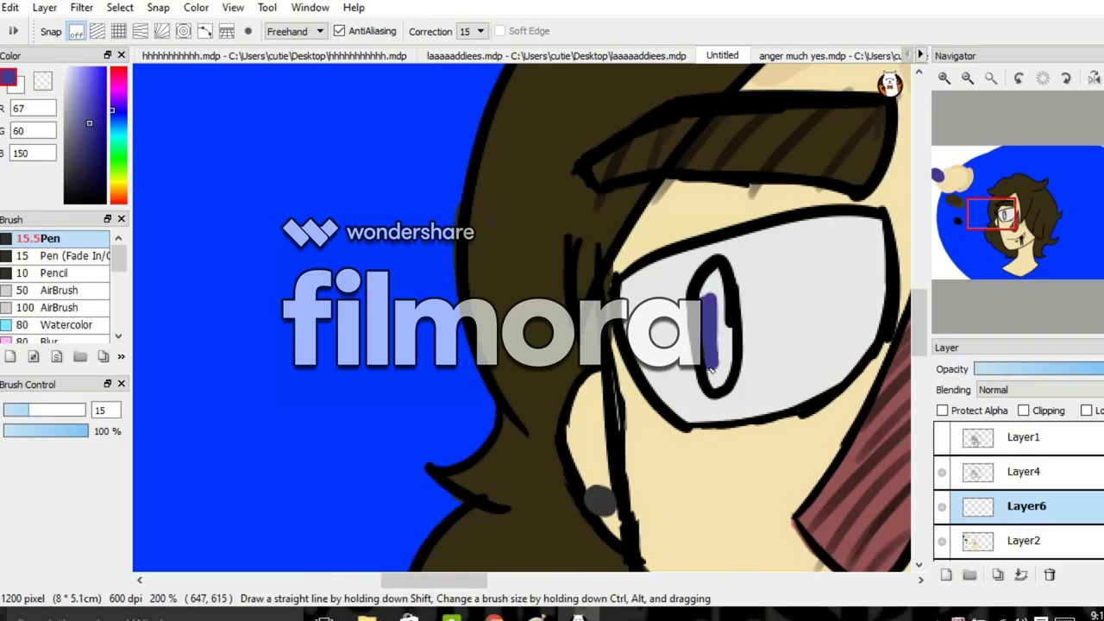
# - Sample the eye's light grey, RGB 233, 233, 233, and paint the pointed tooth with it on Layer2
pyautogui.click(1026, 541)
pyautogui.keyDown('alt'); pyautogui.click(543, 373); pyautogui.keyUp('alt')
pyautogui.scroll(-4, 544, 372)
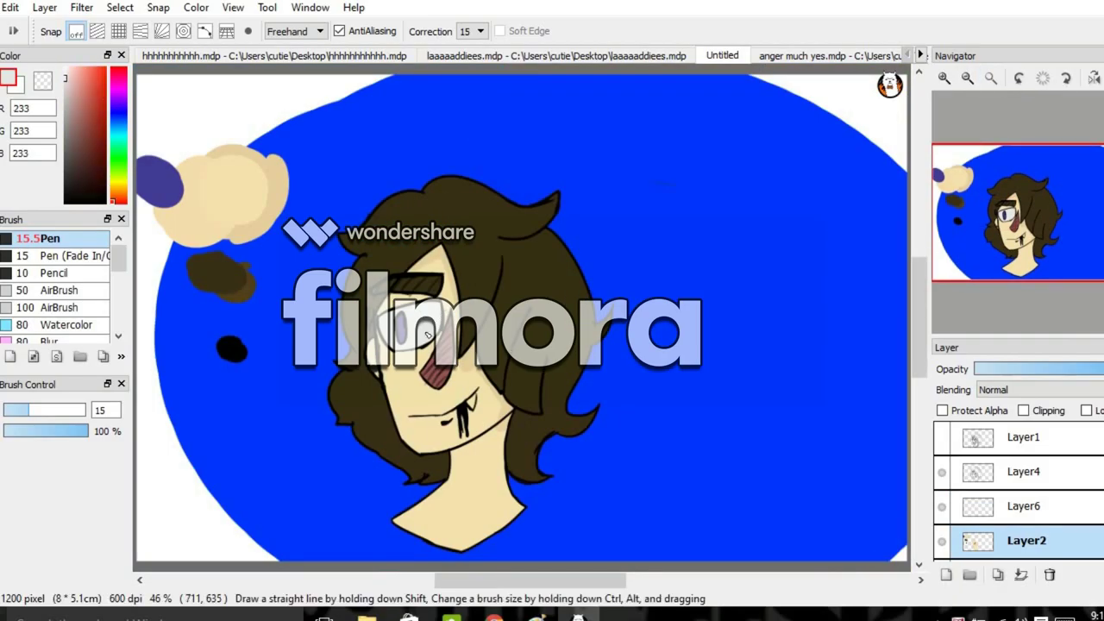
pyautogui.scroll(4, 457, 405)
pyautogui.keyDown('alt'); pyautogui.click(619, 271); pyautogui.keyUp('alt')
# - Paint a shadow in darker tan, RGB 166, 145, 103, on the cheek below the hair and along the forehead lock on Layer2
pyautogui.keyDown('alt'); pyautogui.click(712, 283); pyautogui.keyUp('alt')
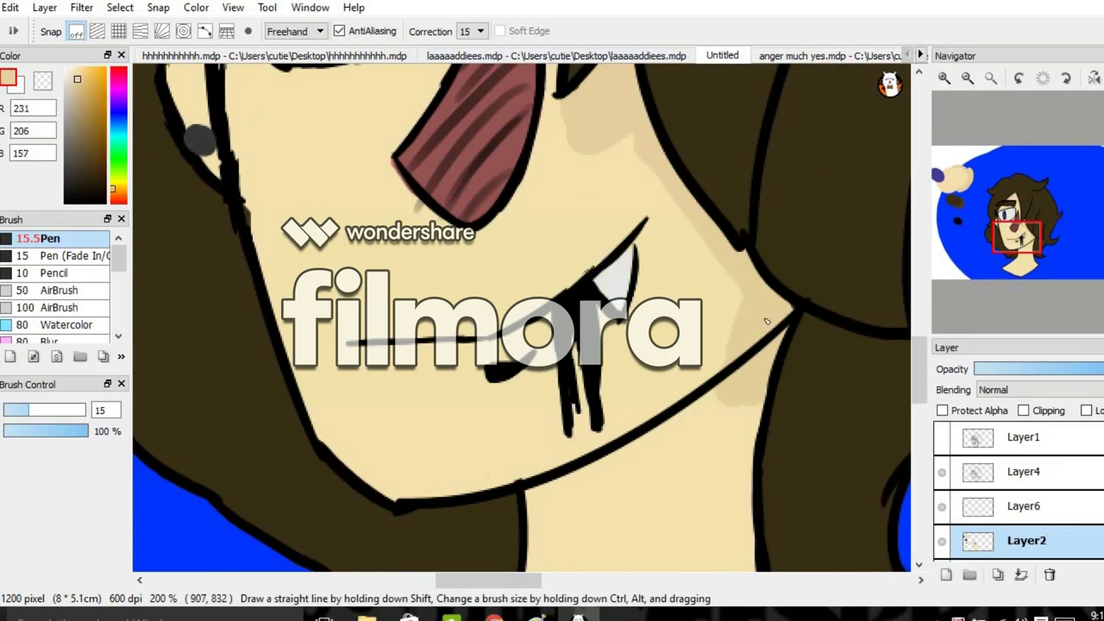
pyautogui.scroll(-4, 735, 399)
pyautogui.scroll(3, 509, 298)
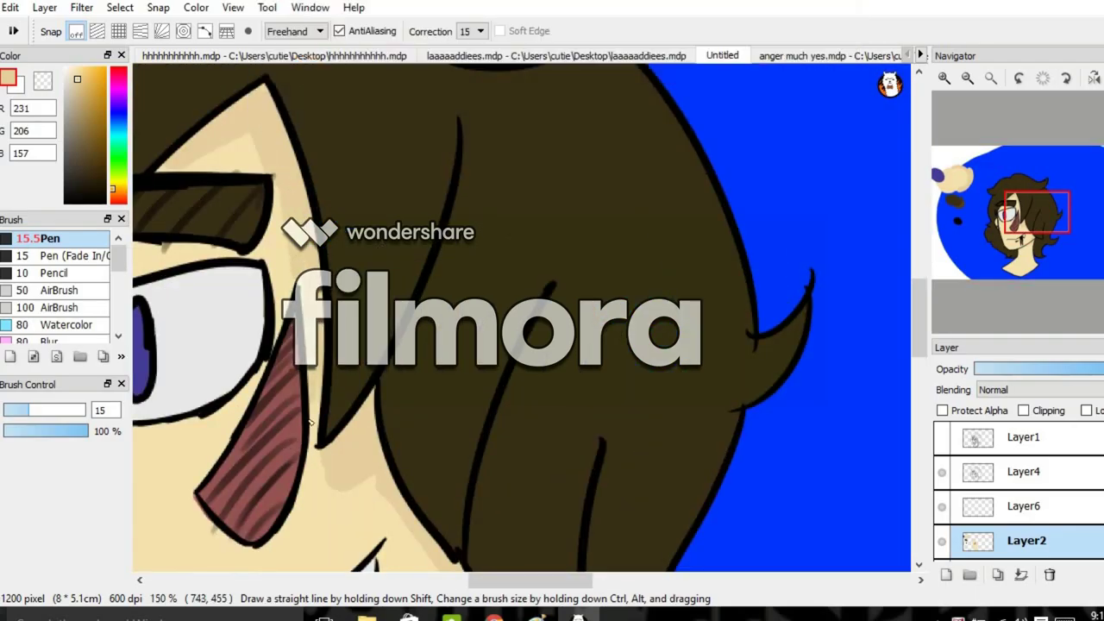
pyautogui.keyDown('alt'); pyautogui.click(300, 436); pyautogui.keyUp('alt')
pyautogui.keyDown('alt'); pyautogui.click(308, 225); pyautogui.keyUp('alt')
pyautogui.scroll(-3, 239, 132)
pyautogui.click(80, 112)
pyautogui.scroll(4, 501, 294)
pyautogui.moveTo(263, 517)
pyautogui.mouseDown()
pyautogui.moveTo(323, 488)
pyautogui.moveTo(310, 518)
pyautogui.mouseUp()
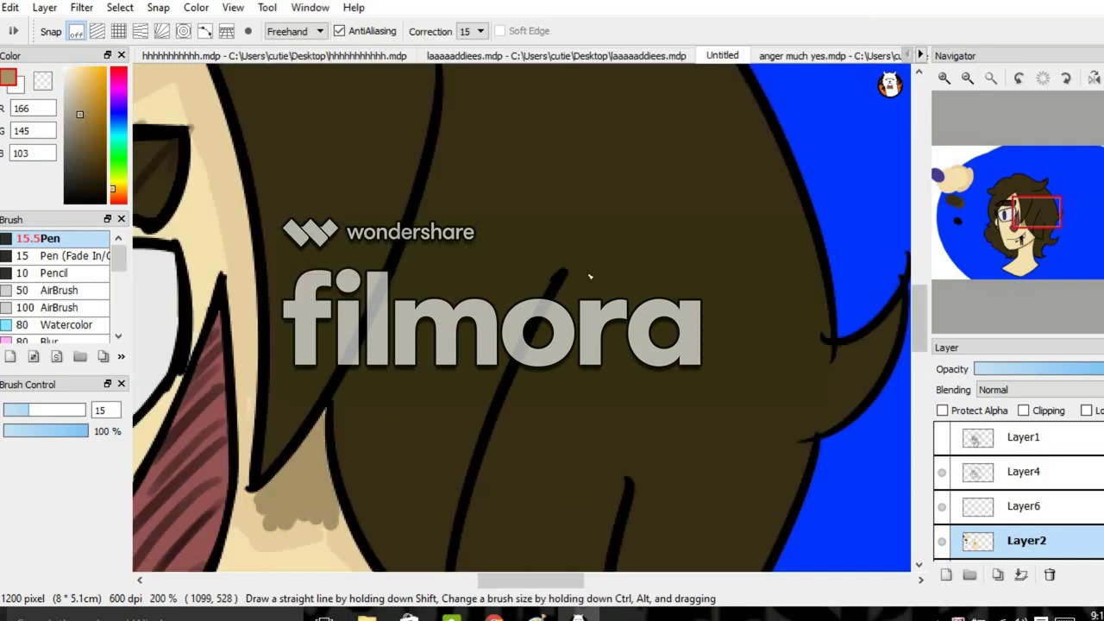
pyautogui.moveTo(228, 258); pyautogui.dragTo(244, 471)
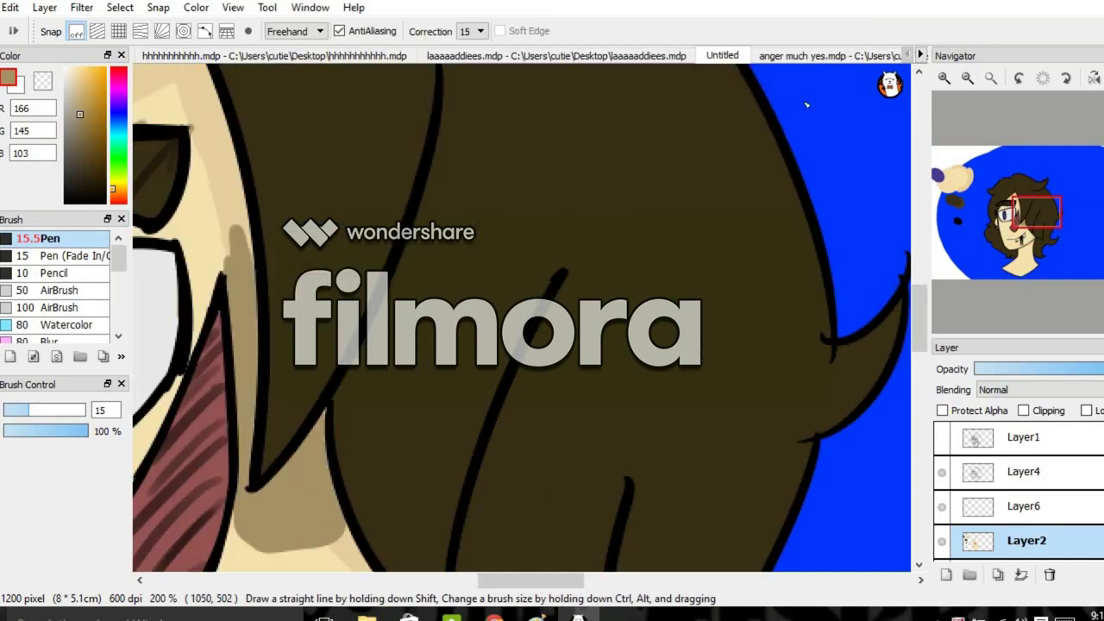
# - Extend the darker tan shadow across the forehead and under the eyebrow along the hairline on Layer2
pyautogui.hotkey('ctrl', '-')
pyautogui.scroll(4, 632, 306)
pyautogui.moveTo(632, 306)
pyautogui.mouseDown()
pyautogui.moveTo(599, 260)
pyautogui.moveTo(630, 252)
pyautogui.moveTo(661, 332)
pyautogui.moveTo(692, 473)
pyautogui.moveTo(625, 277)
pyautogui.mouseUp()
pyautogui.moveTo(606, 348); pyautogui.dragTo(748, 175)
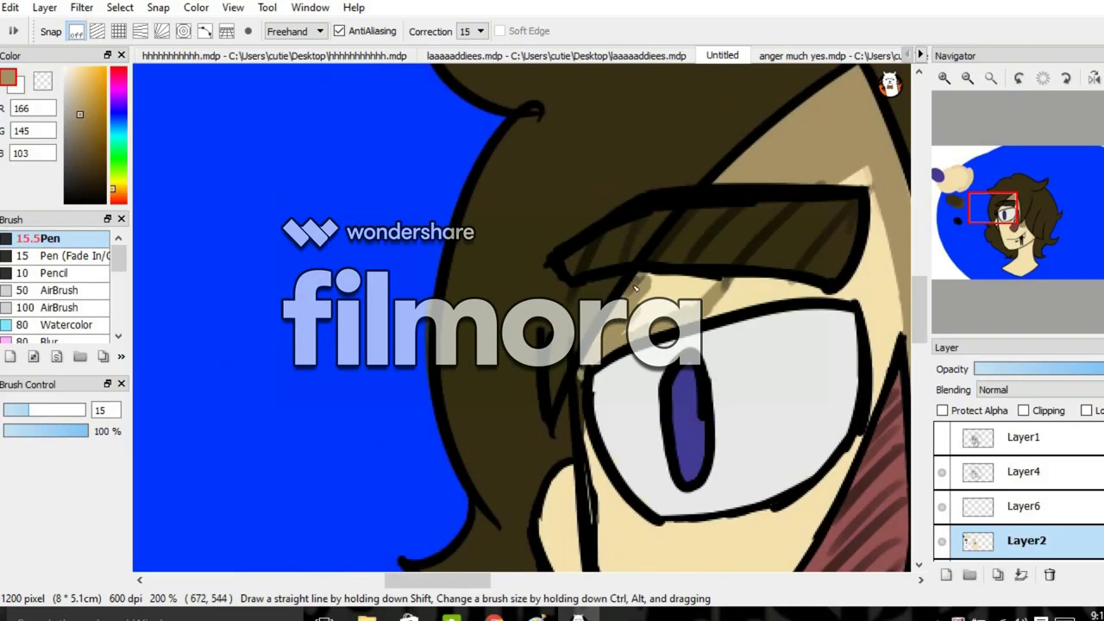
pyautogui.moveTo(638, 345); pyautogui.dragTo(815, 127)
pyautogui.moveTo(663, 326)
pyautogui.mouseDown()
pyautogui.moveTo(648, 274)
pyautogui.moveTo(645, 237)
pyautogui.mouseUp()
pyautogui.click(991, 78)
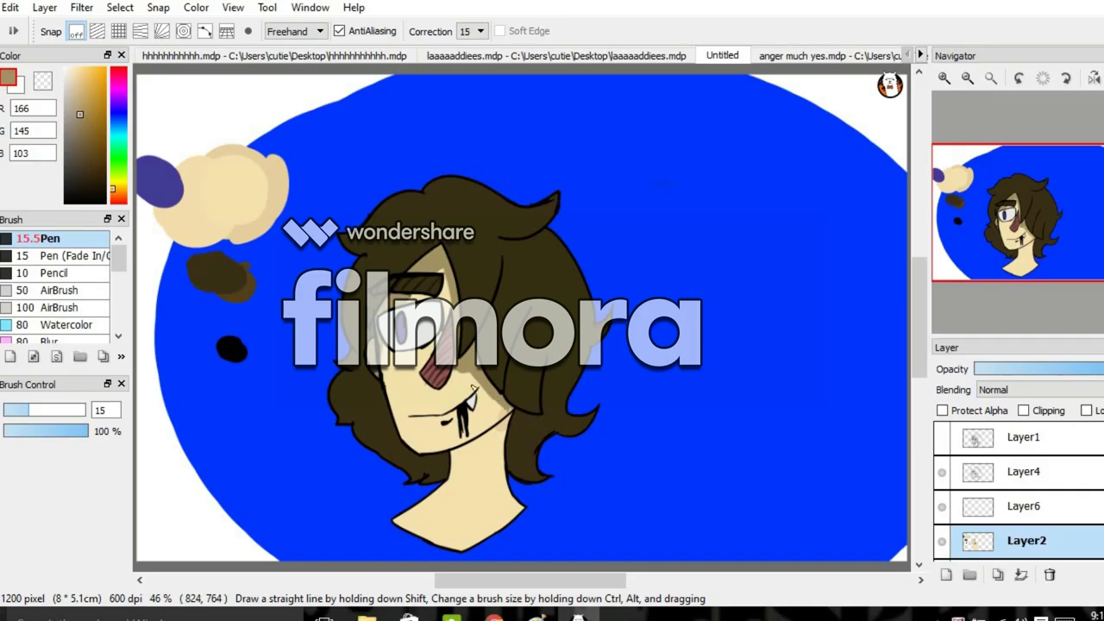
# - Shade the neck on Layer2 in darker tan, RGB 166, 145, 103, along its right side and across its lower edge
pyautogui.scroll(3, 473, 388)
pyautogui.scroll(-3, 759, 189)
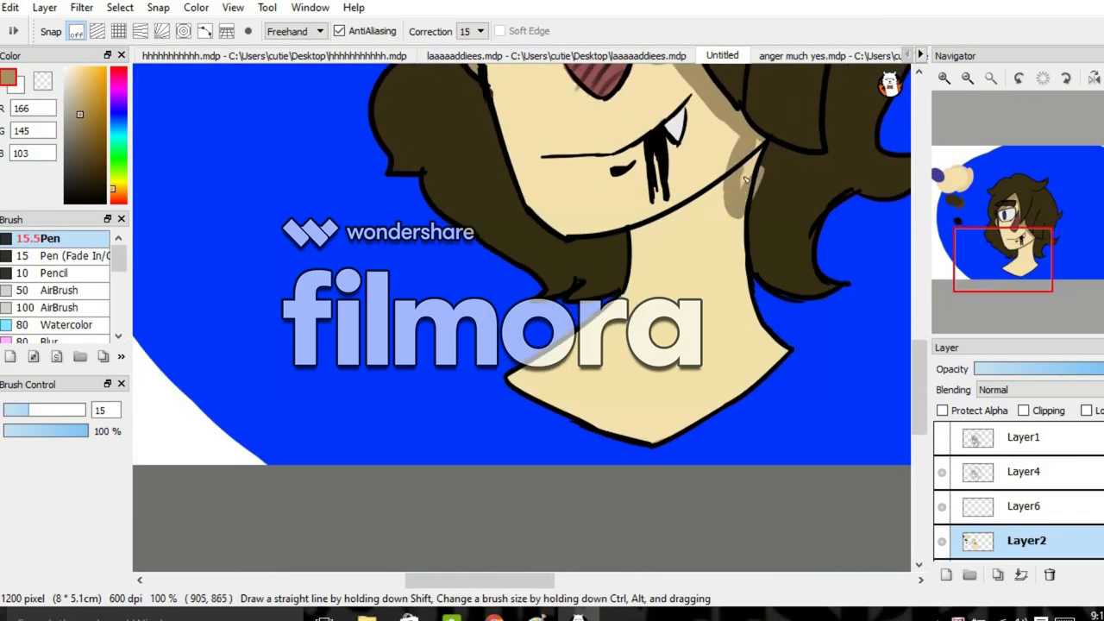
pyautogui.scroll(1, 560, 406)
pyautogui.scroll(3, 777, 259)
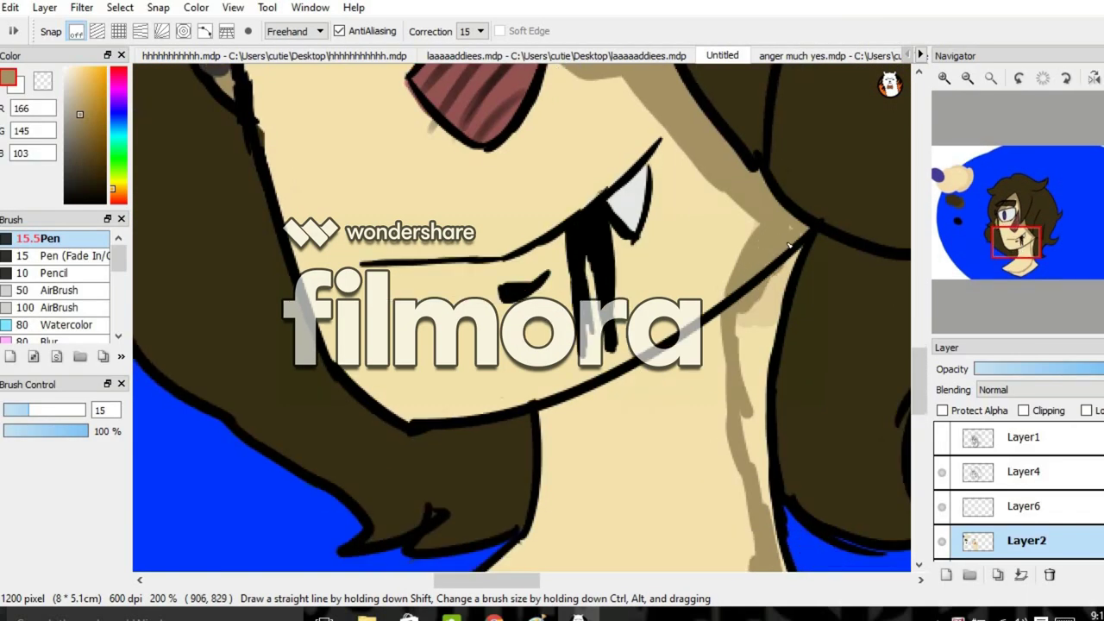
pyautogui.scroll(-3, 753, 444)
pyautogui.moveTo(820, 181)
pyautogui.mouseDown()
pyautogui.moveTo(707, 379)
pyautogui.moveTo(759, 336)
pyautogui.moveTo(617, 440)
pyautogui.moveTo(544, 447)
pyautogui.mouseUp()
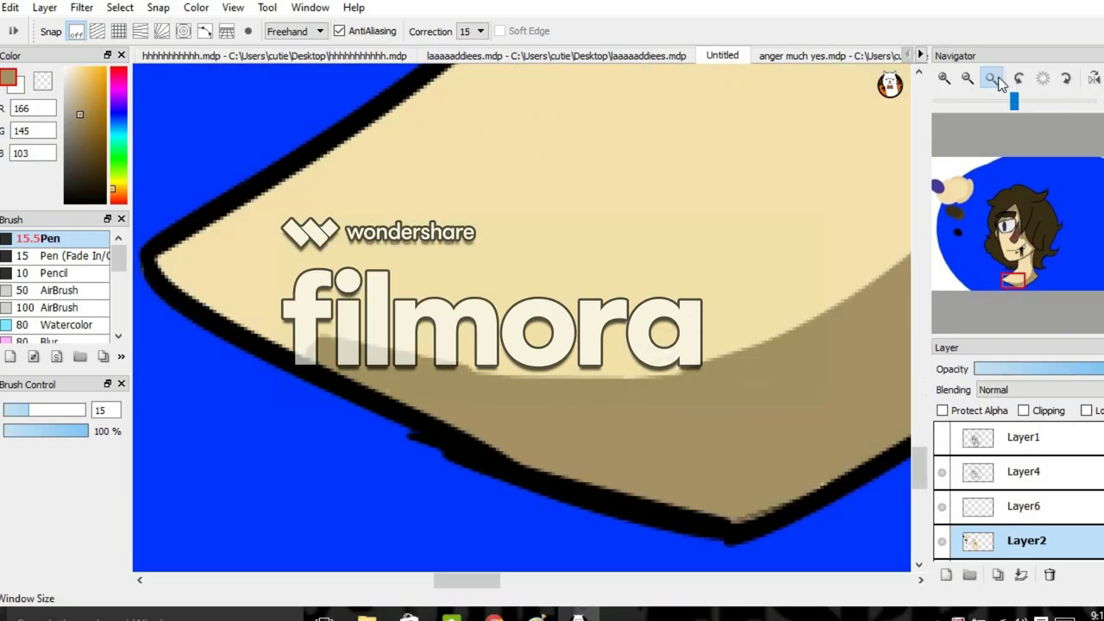
pyautogui.scroll(-3, 1042, 228)
pyautogui.scroll(3, 1042, 229)
# - Outline a band across the neck under the jaw on Layer4 and fill it with dark grey, RGB 36, 36, 36, on a new layer
pyautogui.moveTo(1043, 229); pyautogui.dragTo(1020, 256)
pyautogui.moveTo(535, 226); pyautogui.dragTo(626, 156)
pyautogui.click(66, 185)
pyautogui.hotkey('ctrl', 'z')
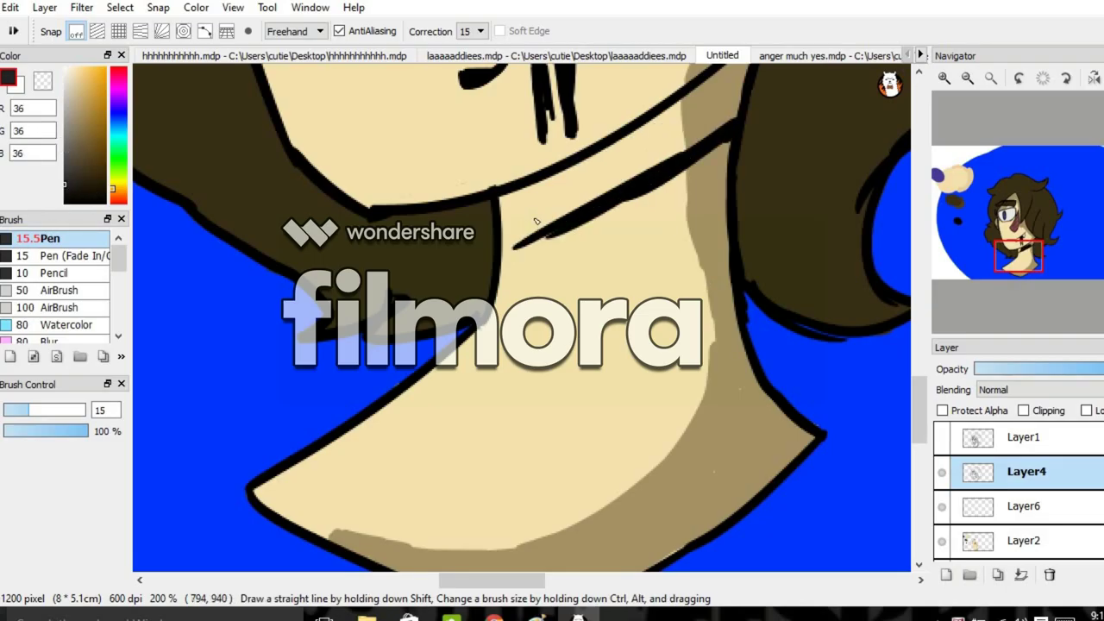
pyautogui.click(946, 574)
pyautogui.moveTo(725, 82)
pyautogui.mouseDown()
pyautogui.moveTo(502, 211)
pyautogui.moveTo(810, 315)
pyautogui.moveTo(725, 172)
pyautogui.mouseUp()
# - Draw a vertical throat line and the collarbone lines on the neck in black on Layer4 with the 12.5 px Pen
pyautogui.click(1000, 472)
pyautogui.click(66, 202)
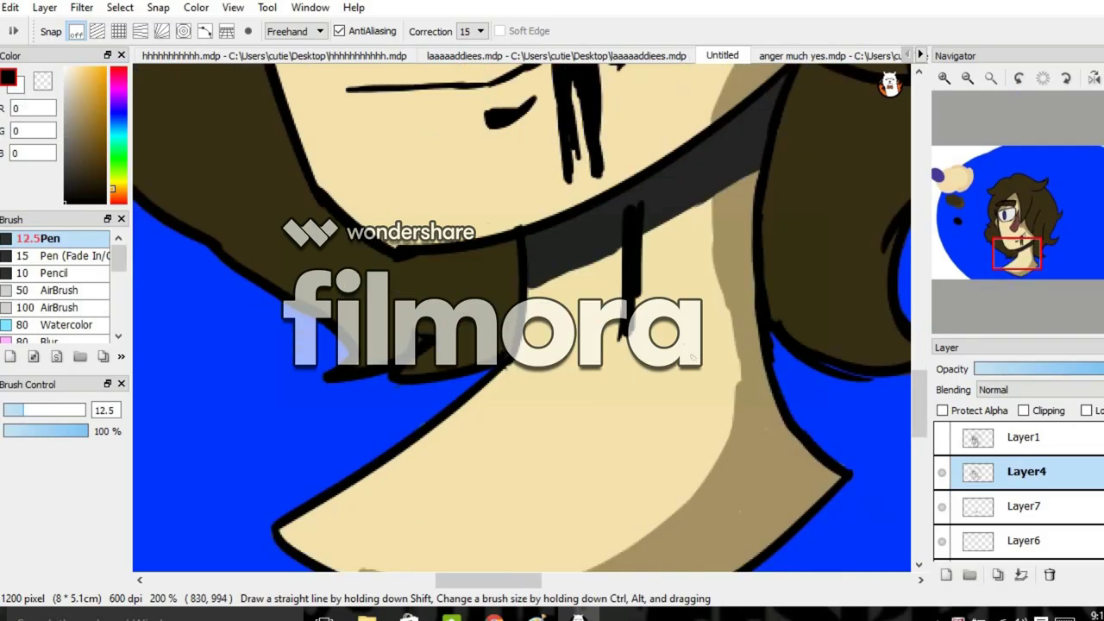
pyautogui.moveTo(620, 229); pyautogui.dragTo(620, 354)
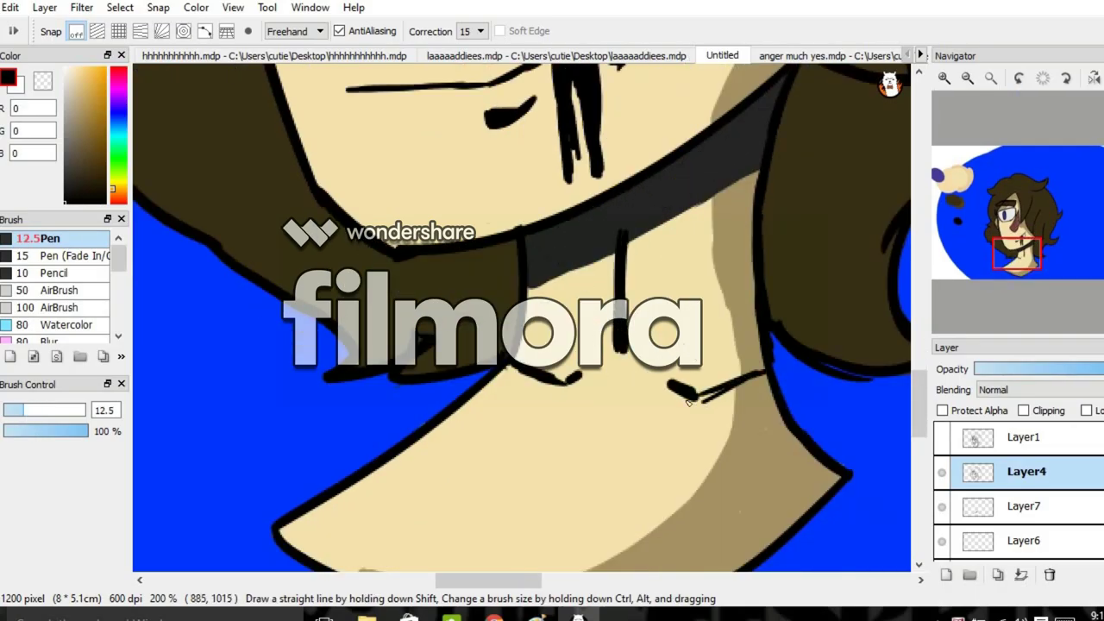
pyautogui.hotkey('ctrl', '0')
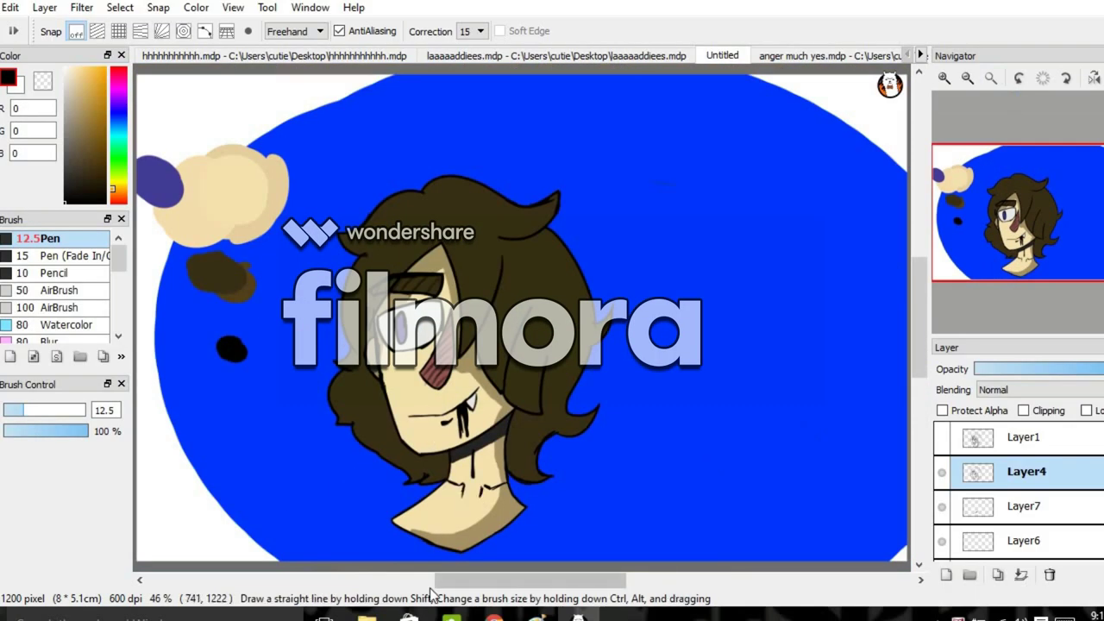
# - Hatch shading strokes over all of the hair on Layer5 in dark brown, RGB 39, 32, 18
pyautogui.keyDown('alt'); pyautogui.click(374, 263); pyautogui.keyUp('alt')
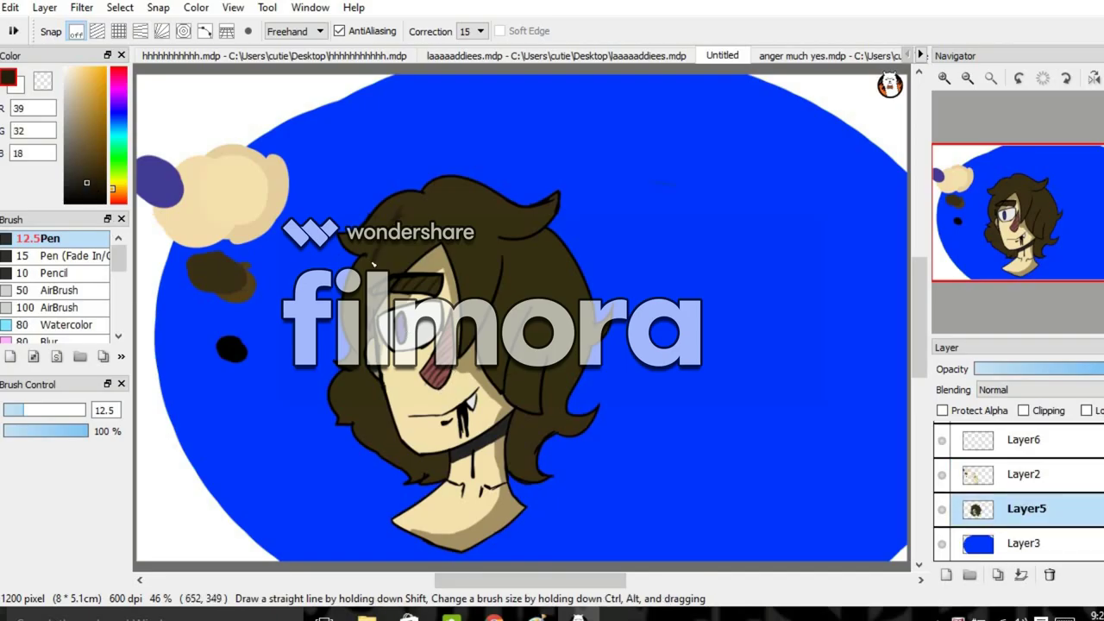
pyautogui.hotkey('ctrl', '+')
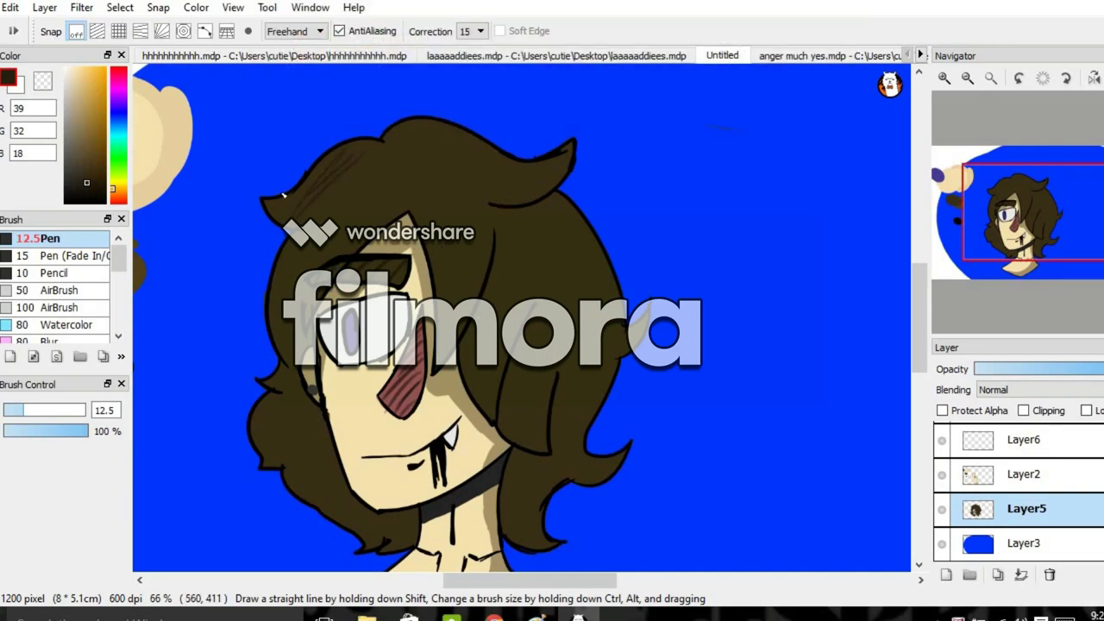
pyautogui.moveTo(566, 153); pyautogui.dragTo(522, 169)
pyautogui.moveTo(572, 148); pyautogui.dragTo(495, 200)
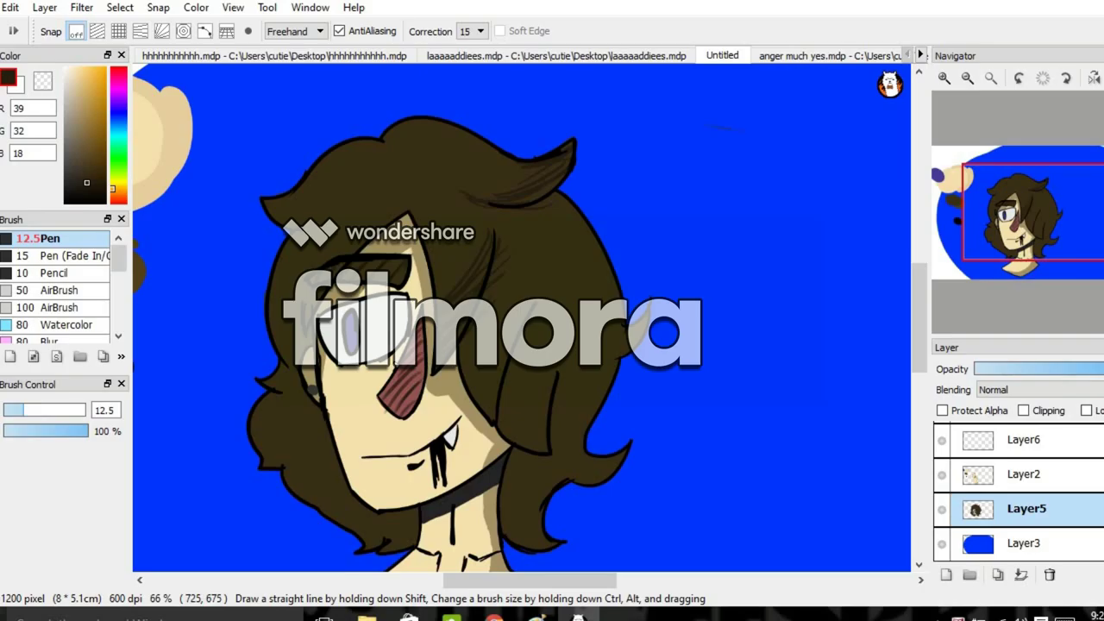
pyautogui.moveTo(540, 339)
pyautogui.mouseDown()
pyautogui.moveTo(615, 332)
pyautogui.moveTo(552, 432)
pyautogui.moveTo(517, 539)
pyautogui.moveTo(383, 504)
pyautogui.moveTo(337, 544)
pyautogui.mouseUp()
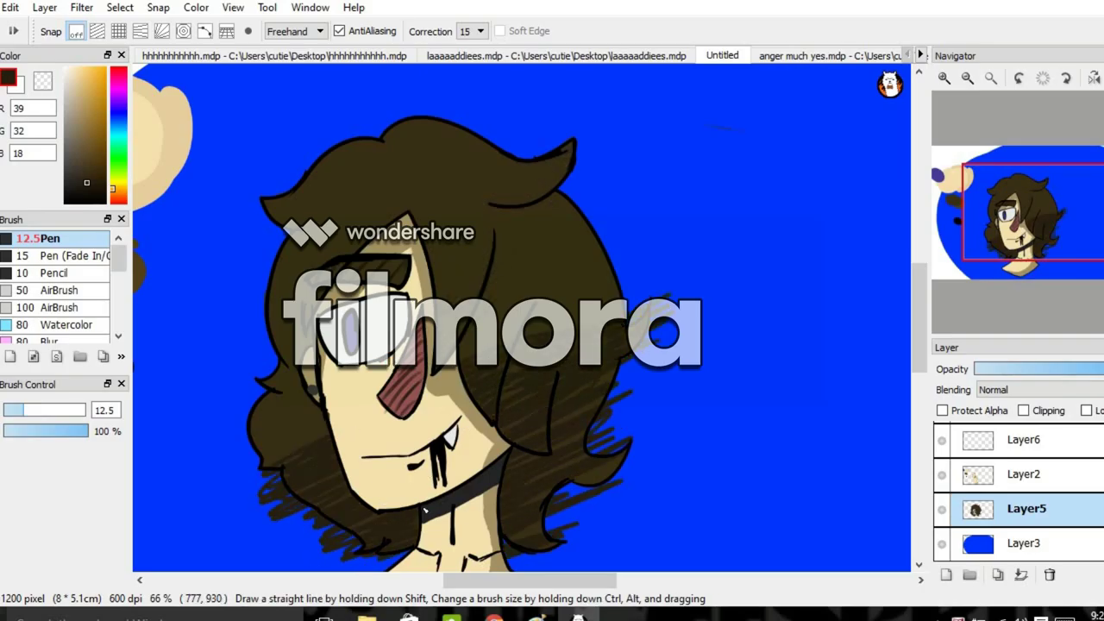
pyautogui.moveTo(595, 268)
pyautogui.mouseDown()
pyautogui.moveTo(501, 241)
pyautogui.moveTo(493, 120)
pyautogui.moveTo(267, 242)
pyautogui.moveTo(250, 423)
pyautogui.moveTo(302, 457)
pyautogui.mouseUp()
# - Erase the hatching that spills outside the hair outline beside the ear and along the hair's left side on Layer5
pyautogui.scroll(3, 530, 192)
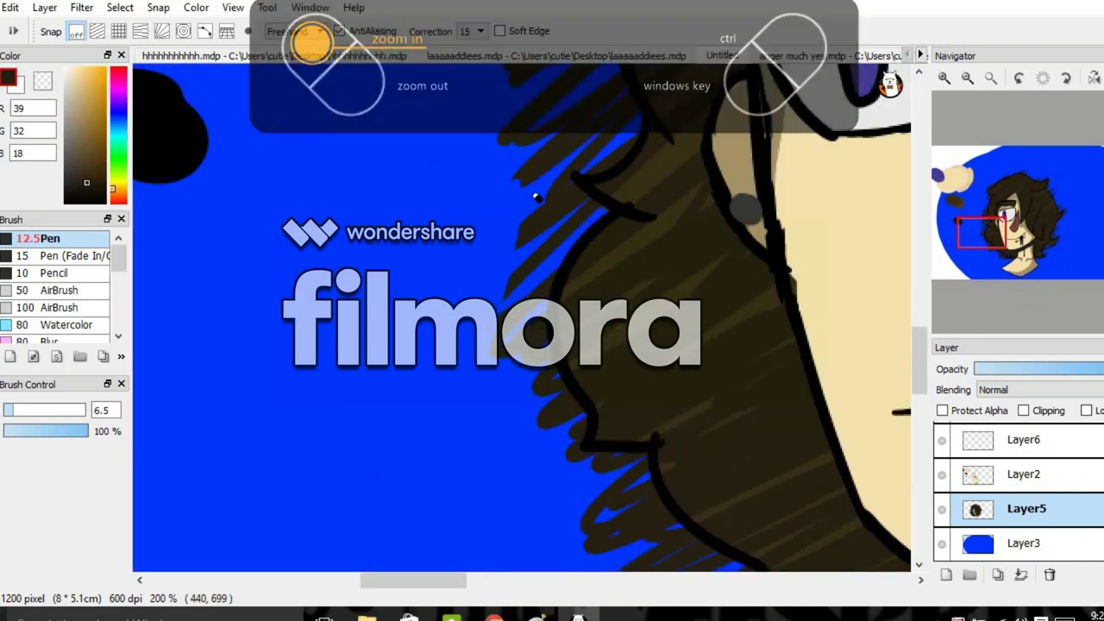
pyautogui.moveTo(502, 364); pyautogui.dragTo(577, 426)
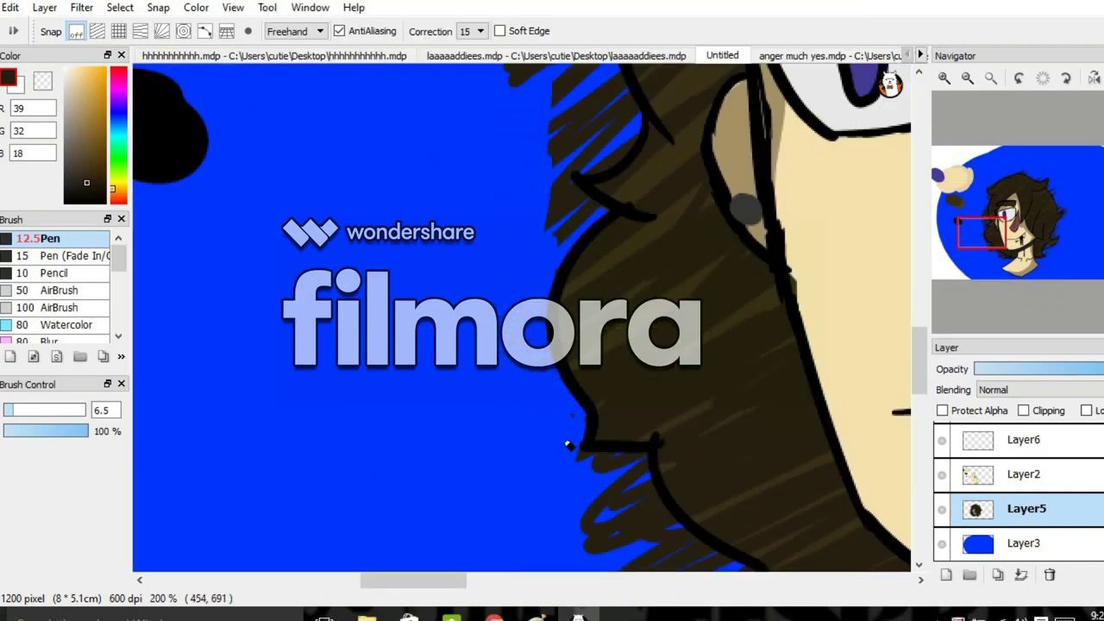
pyautogui.scroll(5, 689, 145)
pyautogui.hscroll(-2, 688, 145)
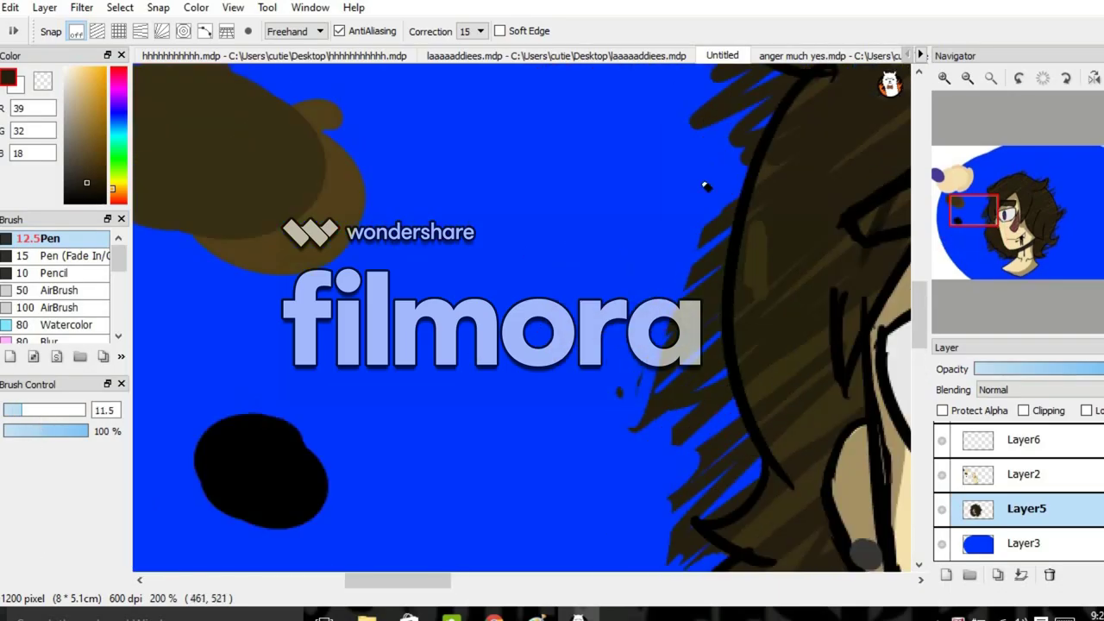
pyautogui.moveTo(707, 185); pyautogui.dragTo(662, 442)
pyautogui.moveTo(734, 492)
pyautogui.mouseDown()
pyautogui.moveTo(722, 451)
pyautogui.moveTo(681, 466)
pyautogui.mouseUp()
# - Erase the stray hatching below the lower-left hair curls, between the side tuft and the neck, on Layer5
pyautogui.scroll(-6, 673, 431)
pyautogui.hscroll(3, 673, 431)
pyautogui.moveTo(612, 409); pyautogui.dragTo(464, 188)
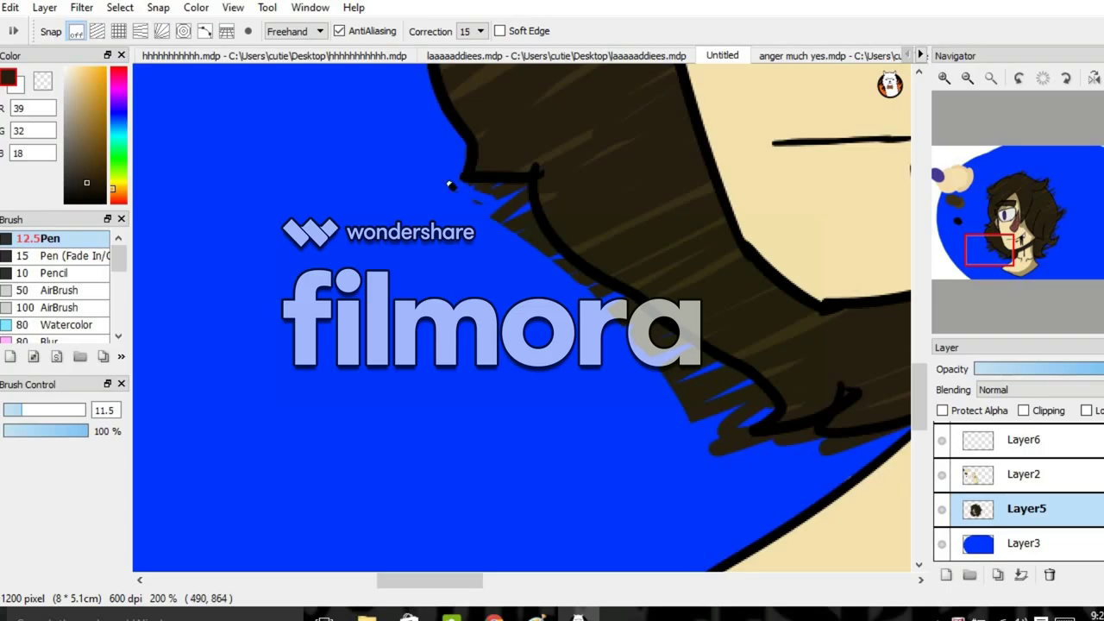
pyautogui.moveTo(769, 411); pyautogui.dragTo(712, 378)
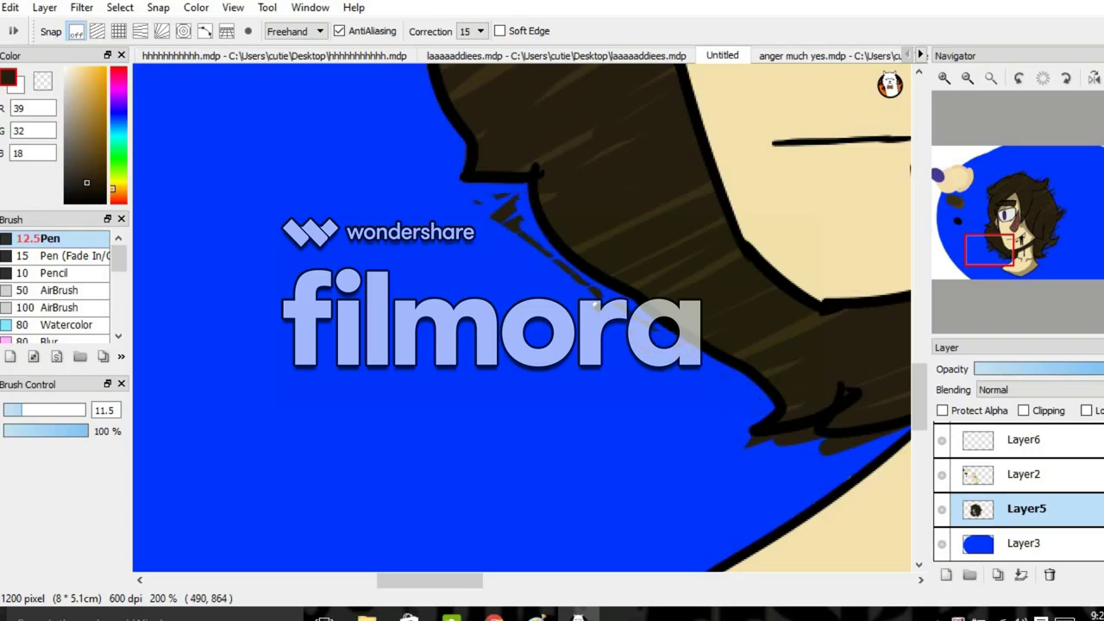
# - Erase the stray hatching around the hair curls to the right of the neck on Layer5
pyautogui.hscroll(5, 871, 442)
pyautogui.scroll(-1, 872, 442)
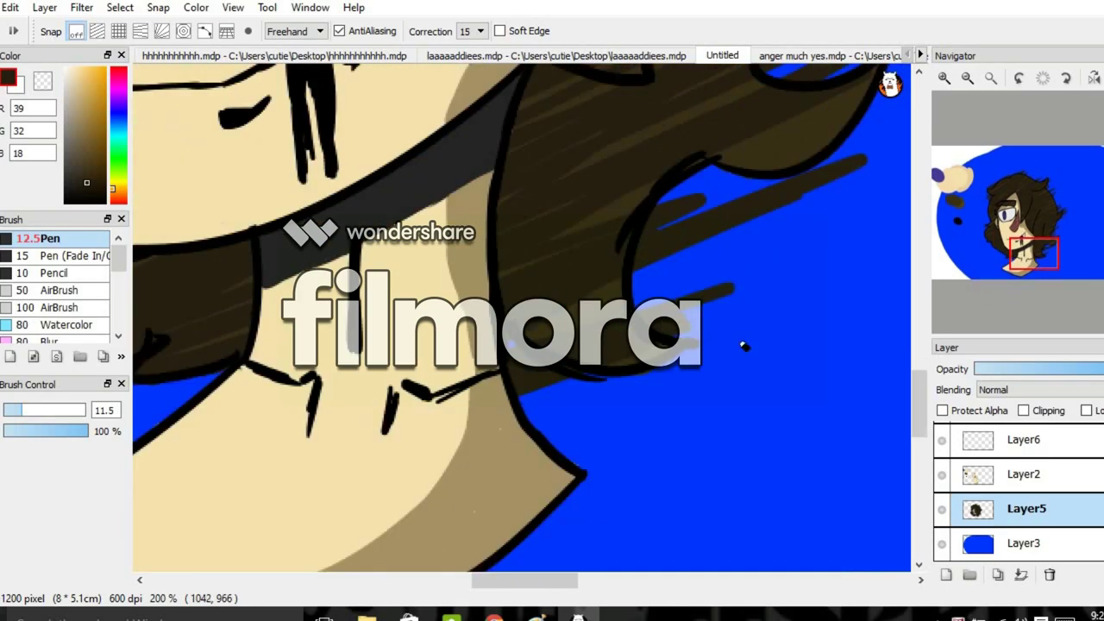
pyautogui.moveTo(749, 196)
pyautogui.mouseDown()
pyautogui.moveTo(680, 269)
pyautogui.moveTo(646, 257)
pyautogui.mouseUp()
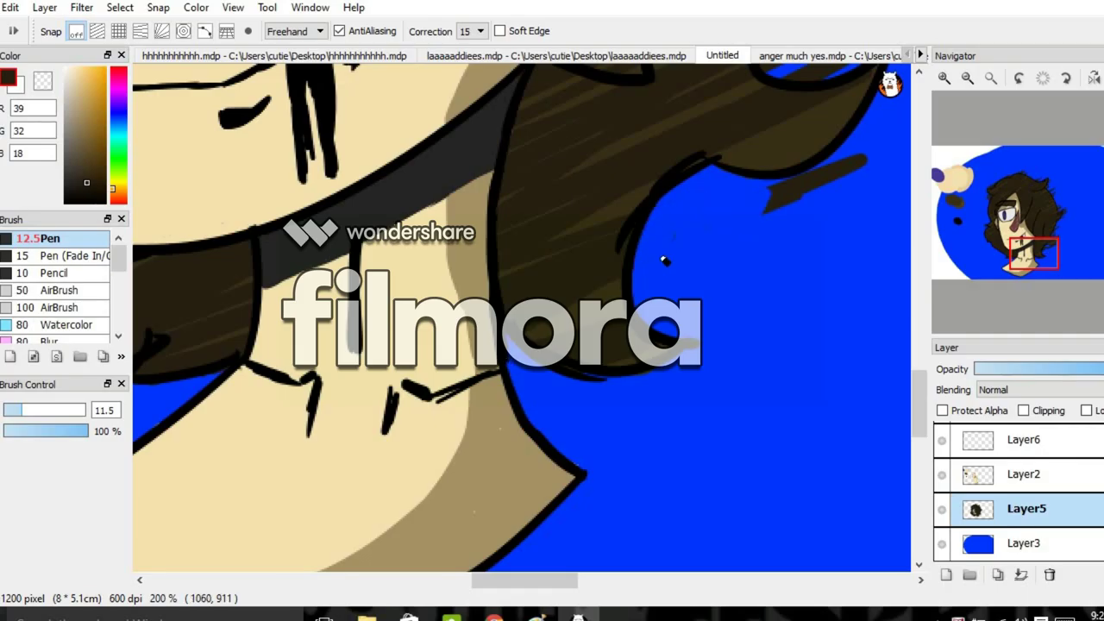
pyautogui.scroll(2, 646, 256)
pyautogui.hscroll(2, 646, 256)
pyautogui.moveTo(587, 414)
pyautogui.mouseDown()
pyautogui.moveTo(552, 388)
pyautogui.moveTo(536, 337)
pyautogui.moveTo(510, 411)
pyautogui.moveTo(517, 401)
pyautogui.mouseUp()
# - Erase the hatching outside the small pointed tuft on the hair's right side on Layer5
pyautogui.hscroll(-3, 517, 402)
pyautogui.hscroll(4, 621, 239)
pyautogui.scroll(1, 621, 239)
pyautogui.moveTo(621, 239); pyautogui.dragTo(561, 193)
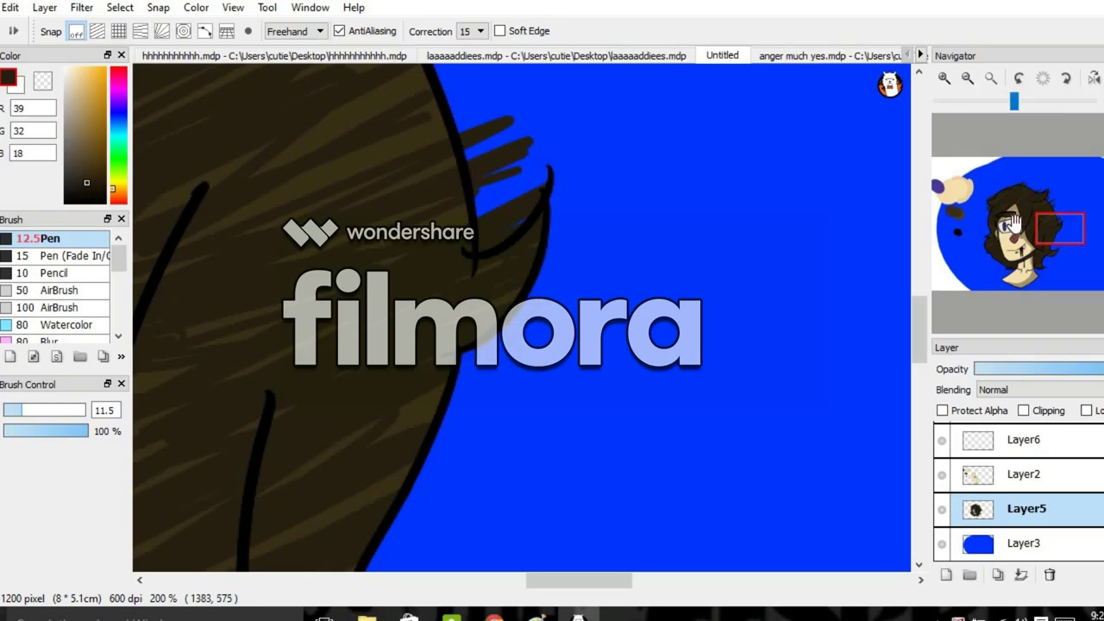
# - Erase the stray hatching around the pointed lock at the hair's upper right and along the adjoining crown on Layer5
pyautogui.scroll(2, 630, 267)
pyautogui.hscroll(-2, 629, 266)
pyautogui.moveTo(652, 323); pyautogui.dragTo(659, 386)
pyautogui.scroll(3, 635, 257)
pyautogui.hscroll(-1, 562, 197)
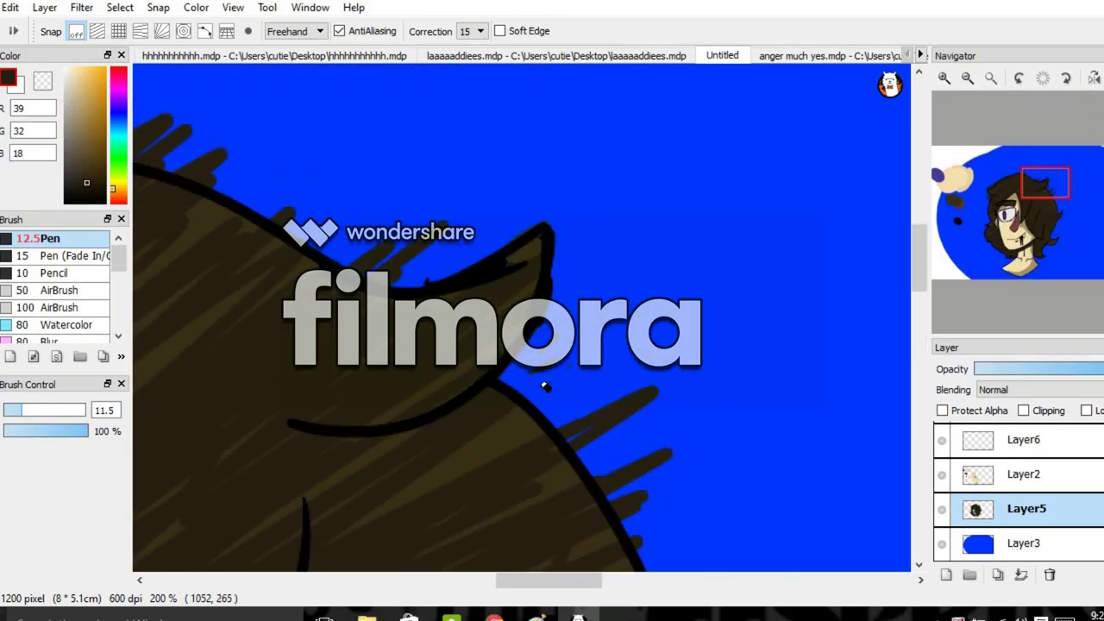
pyautogui.hscroll(-2, 524, 397)
pyautogui.scroll(-2, 604, 259)
pyautogui.scroll(1, 542, 236)
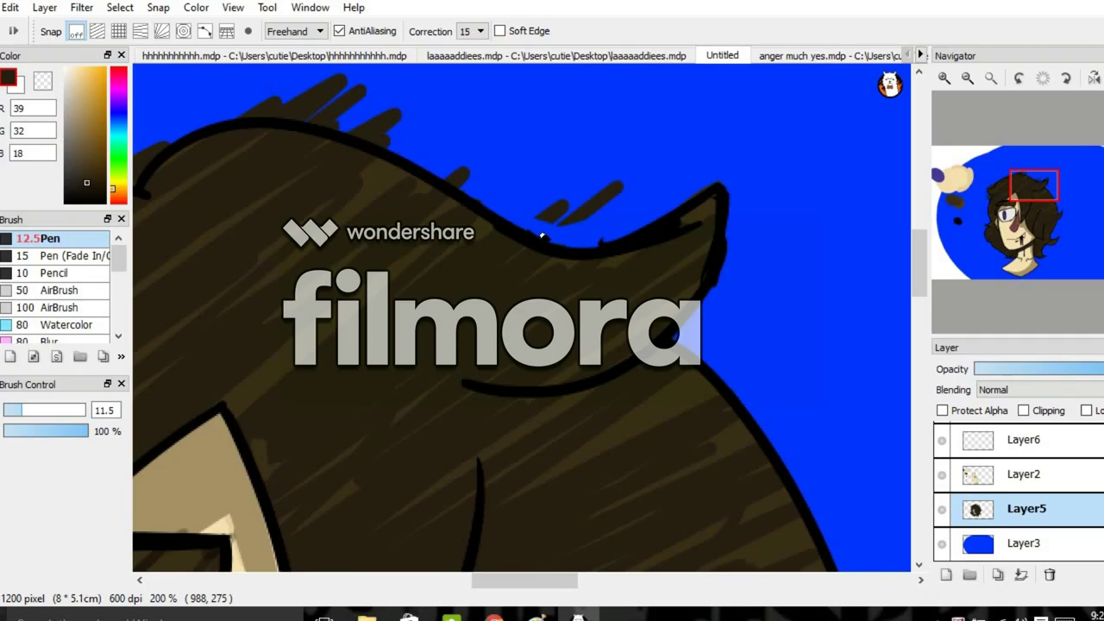
# - Erase the remaining hatching outside the hair's upper-left outline and down its left side past the ear on Layer5
pyautogui.scroll(3, 504, 177)
pyautogui.hscroll(-3, 504, 178)
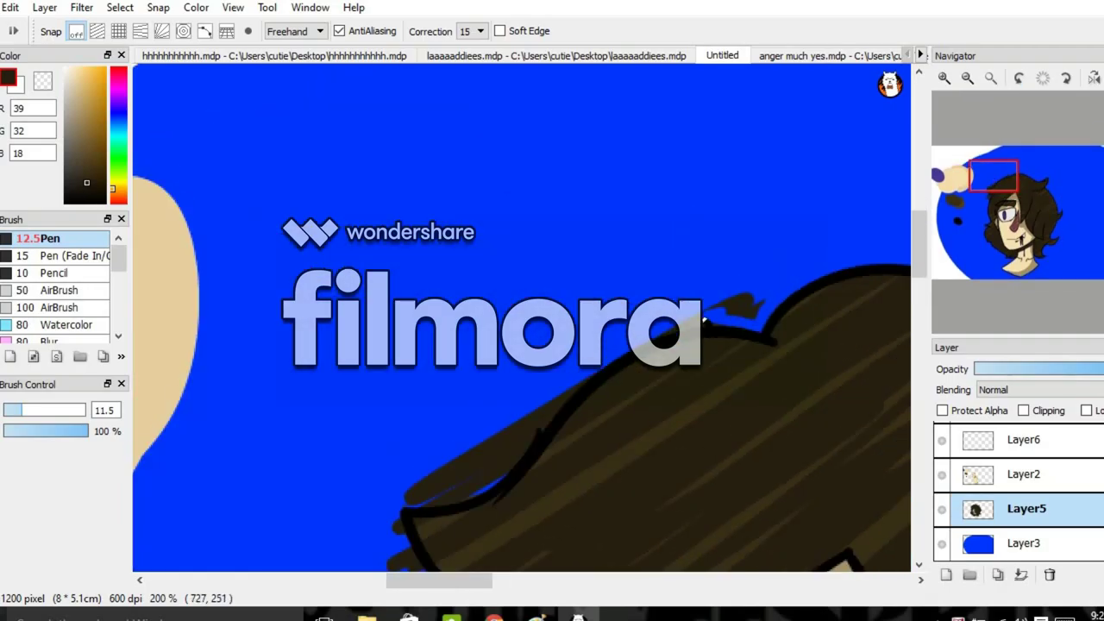
pyautogui.scroll(-2, 521, 317)
pyautogui.hscroll(-2, 521, 318)
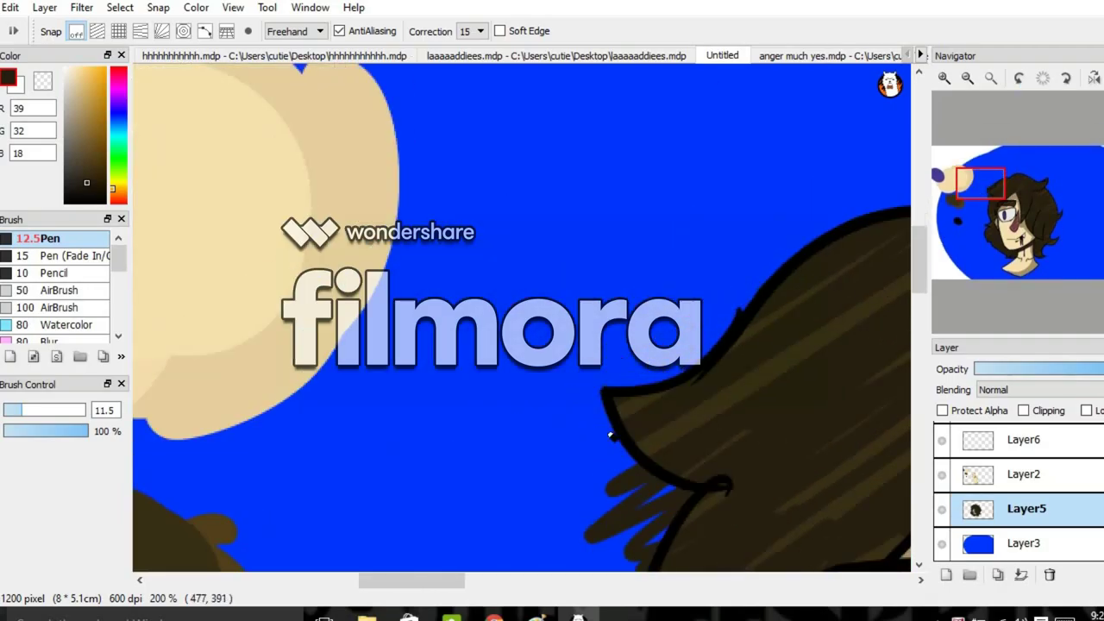
pyautogui.scroll(-3, 656, 431)
pyautogui.hscroll(2, 655, 431)
pyautogui.hscroll(-3, 690, 302)
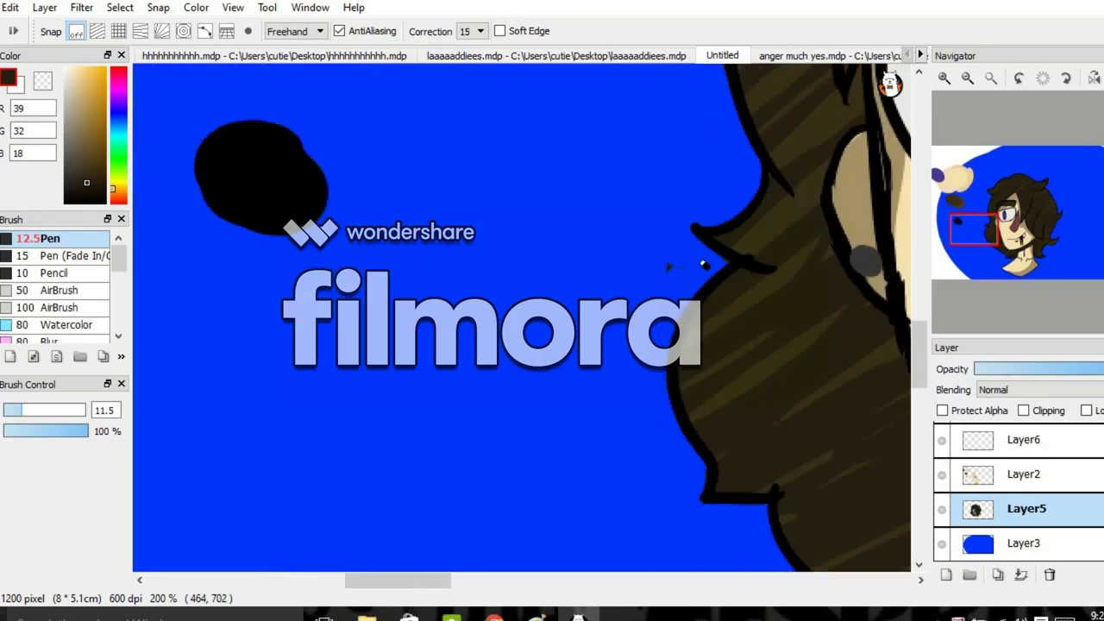
pyautogui.scroll(-5, 703, 264)
# - Erase the colour test swatches on Layer2 and paint the entire background solid blue on Layer3 with a 1000 px brush
pyautogui.click(1026, 474)
pyautogui.moveTo(13, 410); pyautogui.dragTo(86, 409)
pyautogui.click(1027, 542)
pyautogui.click(118, 117)
pyautogui.click(92, 128)
pyautogui.moveTo(392, 345)
pyautogui.mouseDown()
pyautogui.moveTo(234, 393)
pyautogui.moveTo(518, 345)
pyautogui.mouseUp()
# - Cover the canvas with black on a new topmost layer and lower that layer's opacity to darken the whole picture
pyautogui.scroll(4, 1030, 534)
pyautogui.moveTo(186, 490); pyautogui.dragTo(683, 190)
pyautogui.click(986, 369)
pyautogui.moveTo(986, 370); pyautogui.dragTo(1018, 369)
# - Select Layer1 and switch to the Pencil brush at size 10
pyautogui.click(1023, 472)
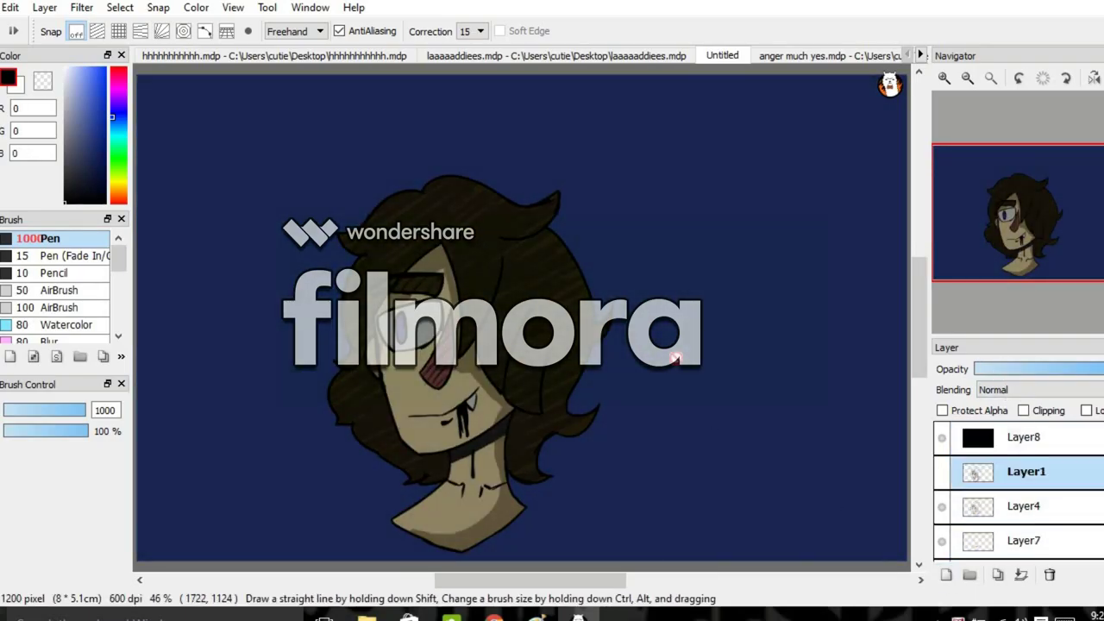
pyautogui.press('b')
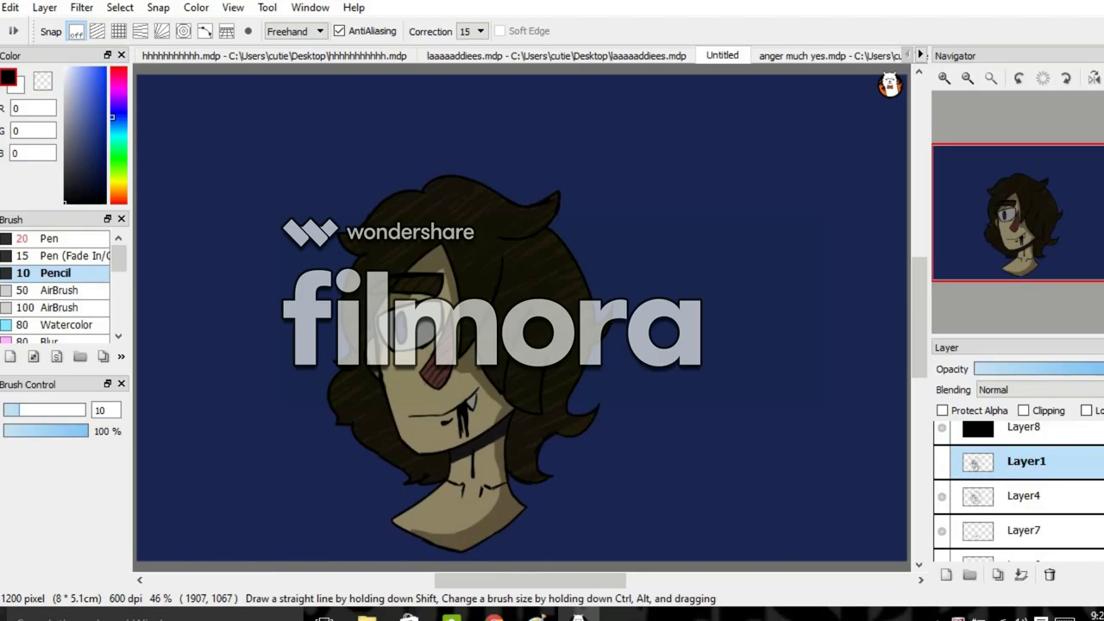